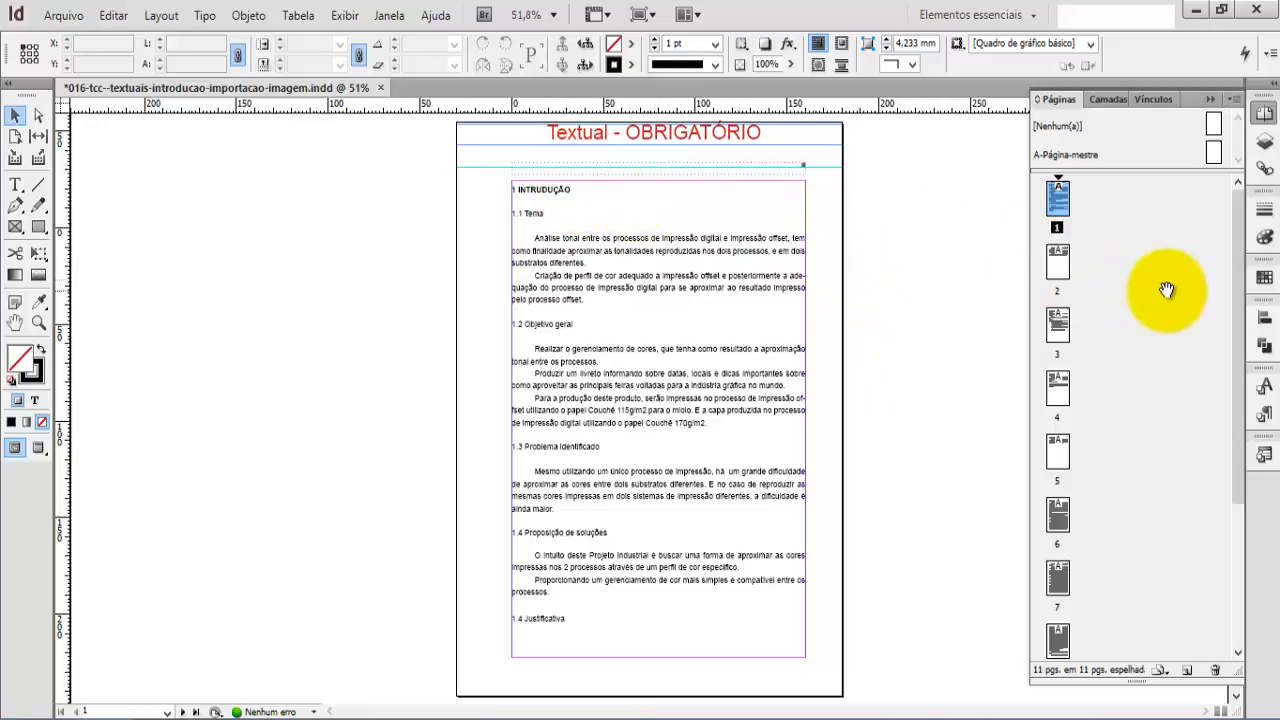
- On page 4, add an empty line after the section 3.1 paragraph, just above heading 3.2
{"action": "left_click_drag", "start_coordinate": [1238, 262], "coordinate": [1249, 229]}
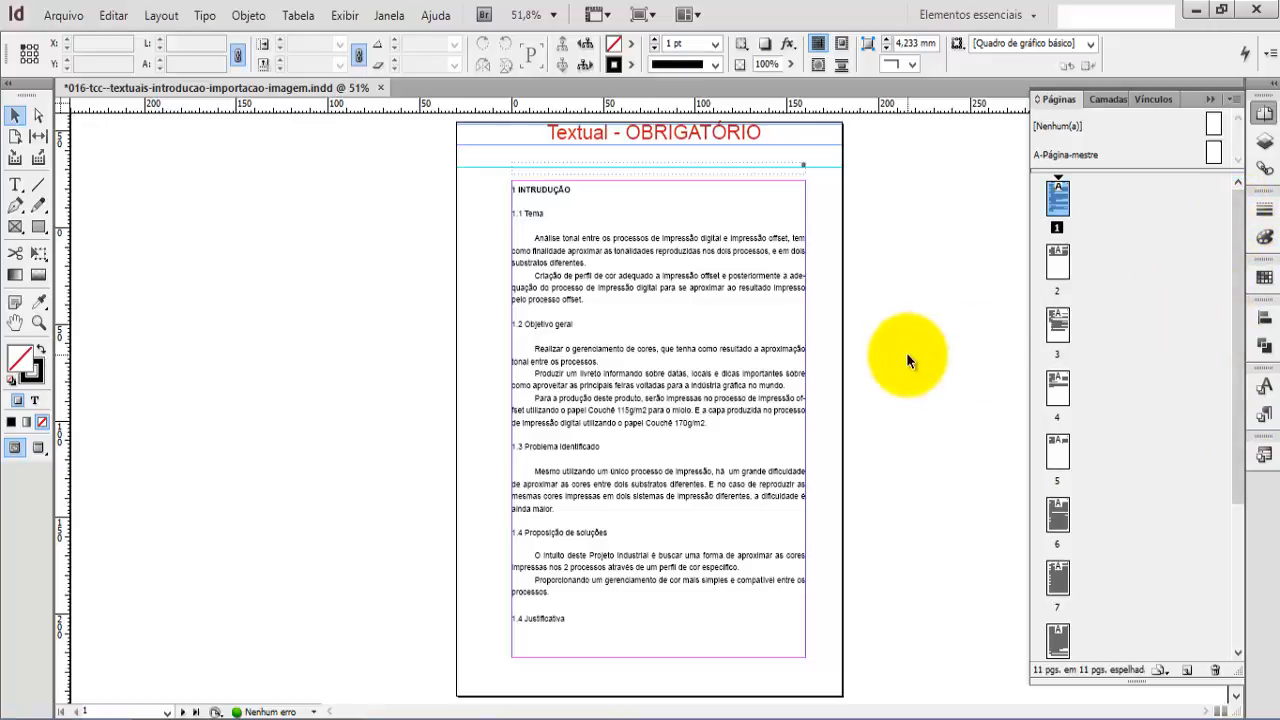
{"action": "double_click", "coordinate": [1060, 392]}
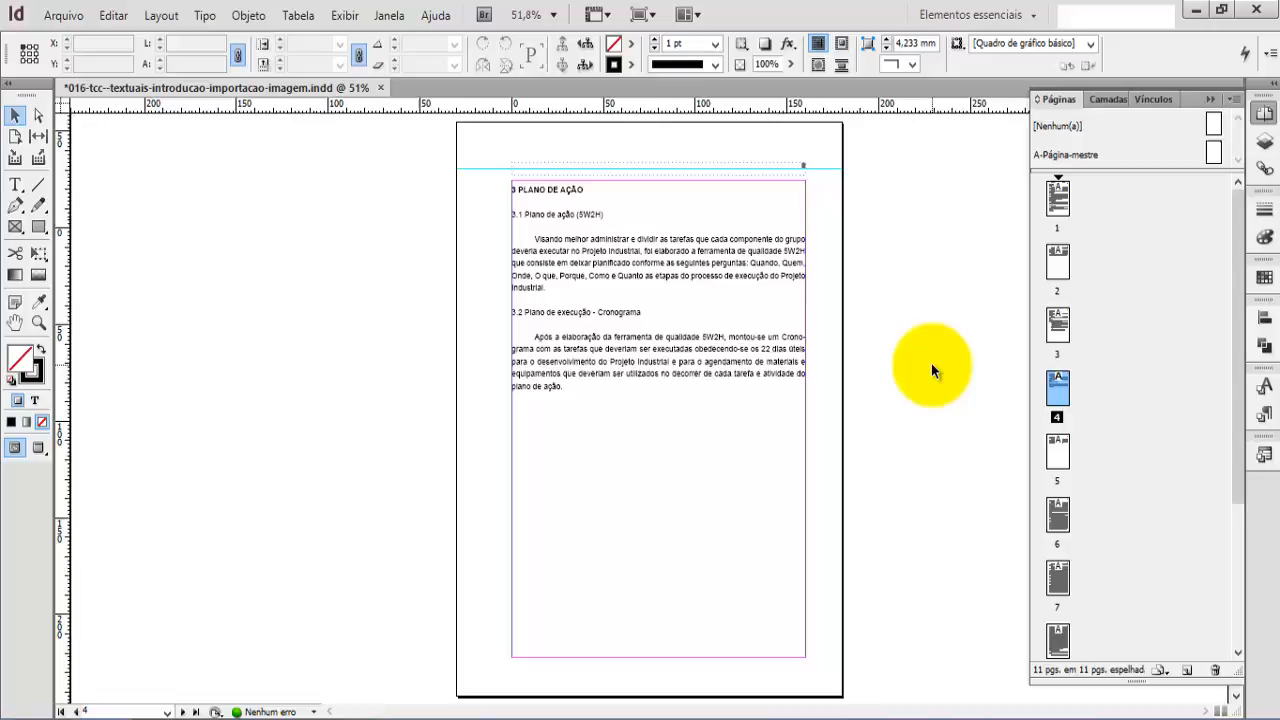
{"action": "key", "text": "ctrl+r"}
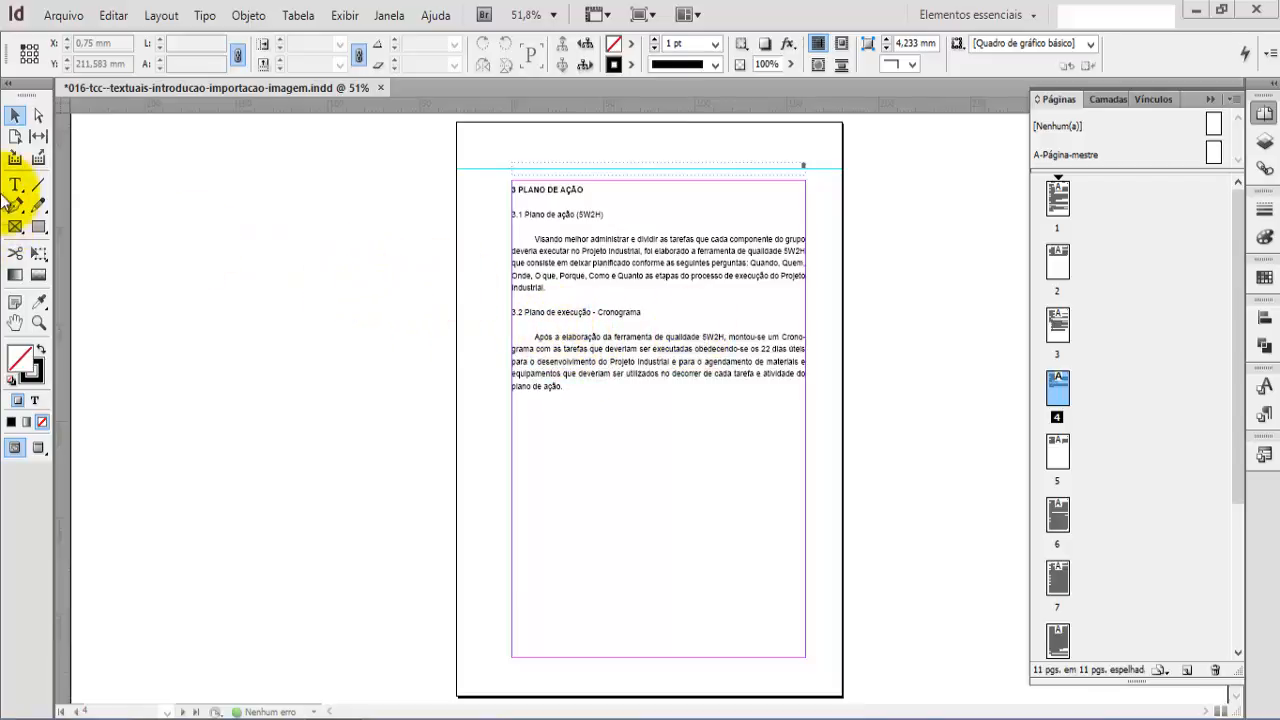
{"action": "left_click", "coordinate": [16, 186]}
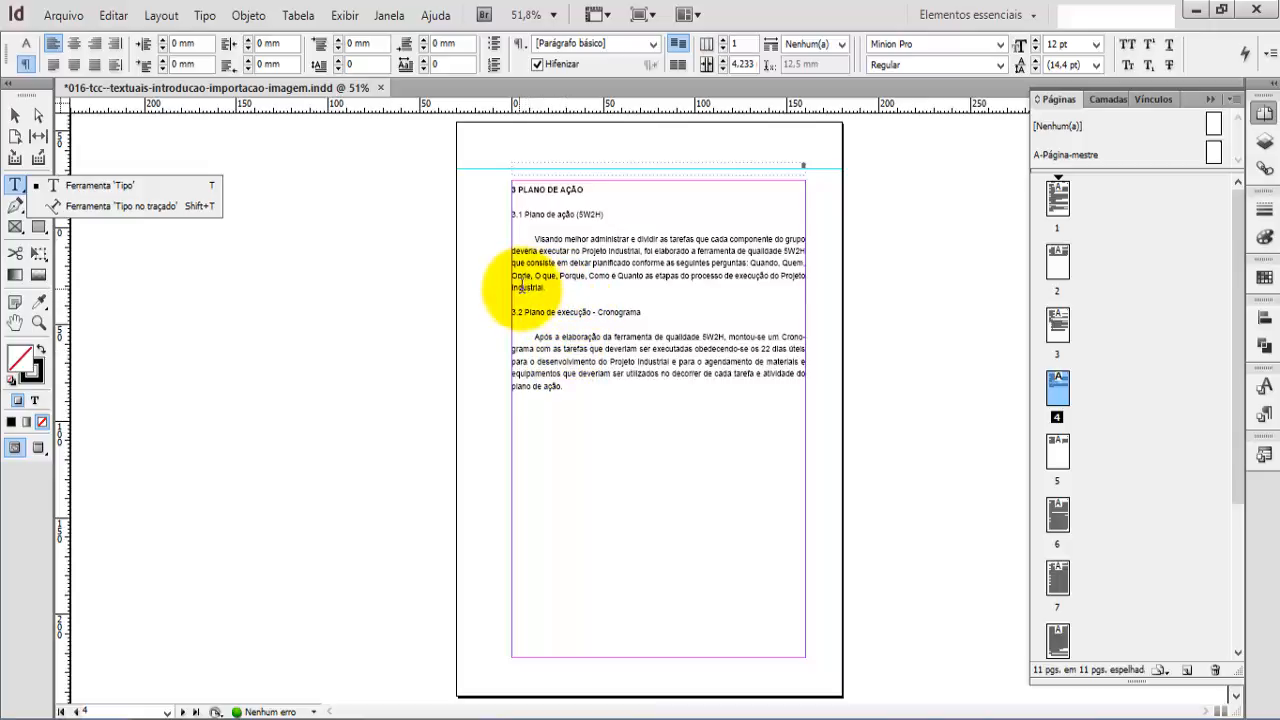
{"action": "left_click", "coordinate": [547, 287]}
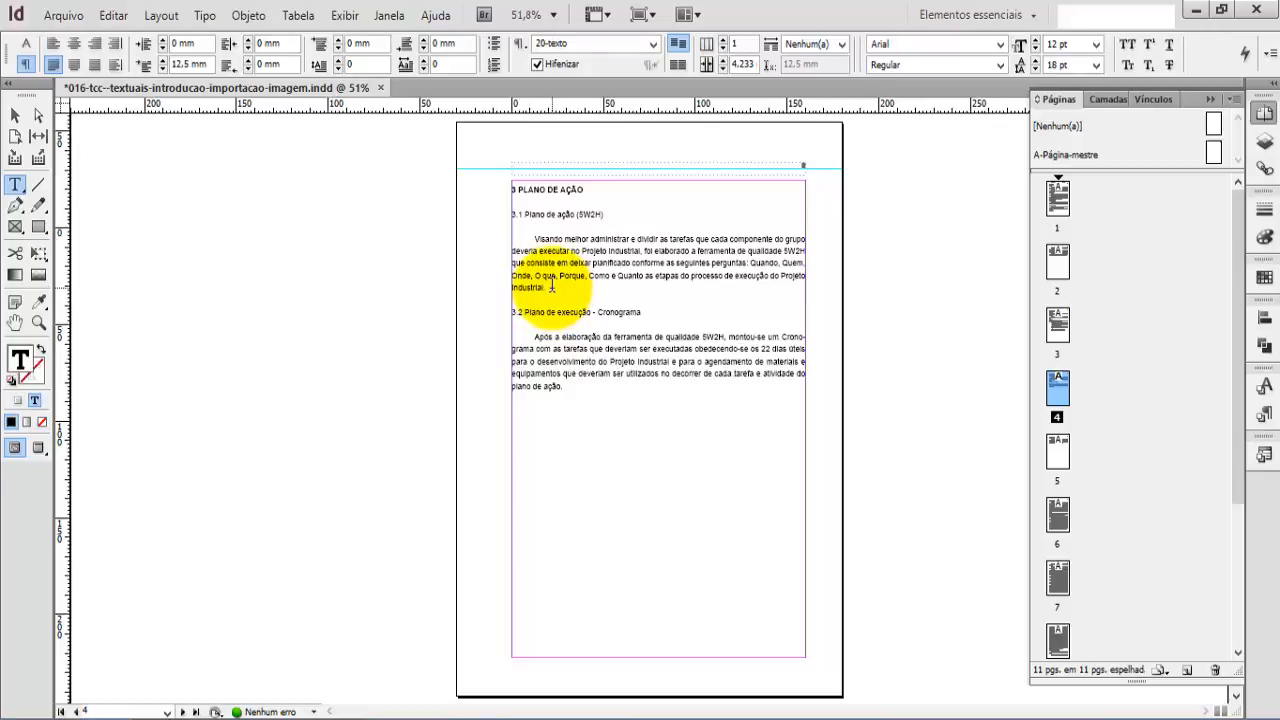
{"action": "key", "text": "Return"}
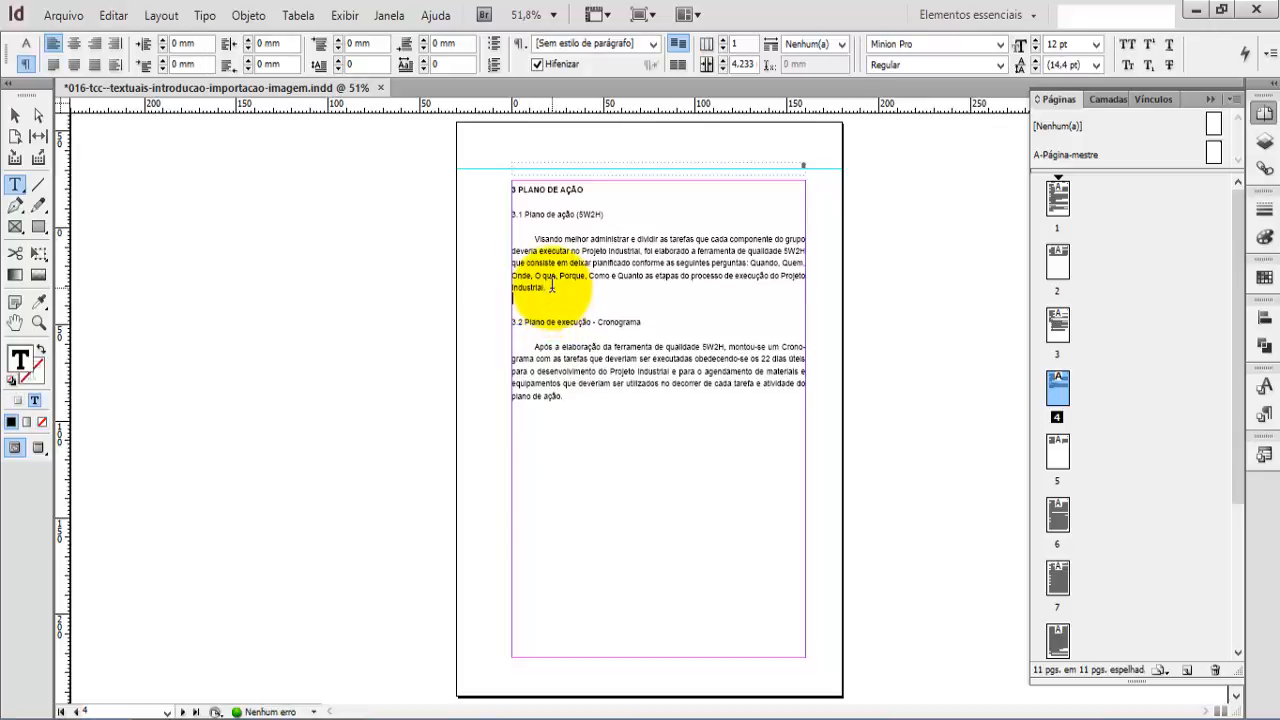
- Start inserting a table at the empty line and create a new table style named 01-tabela-imagem for it
{"action": "left_click", "coordinate": [297, 17]}
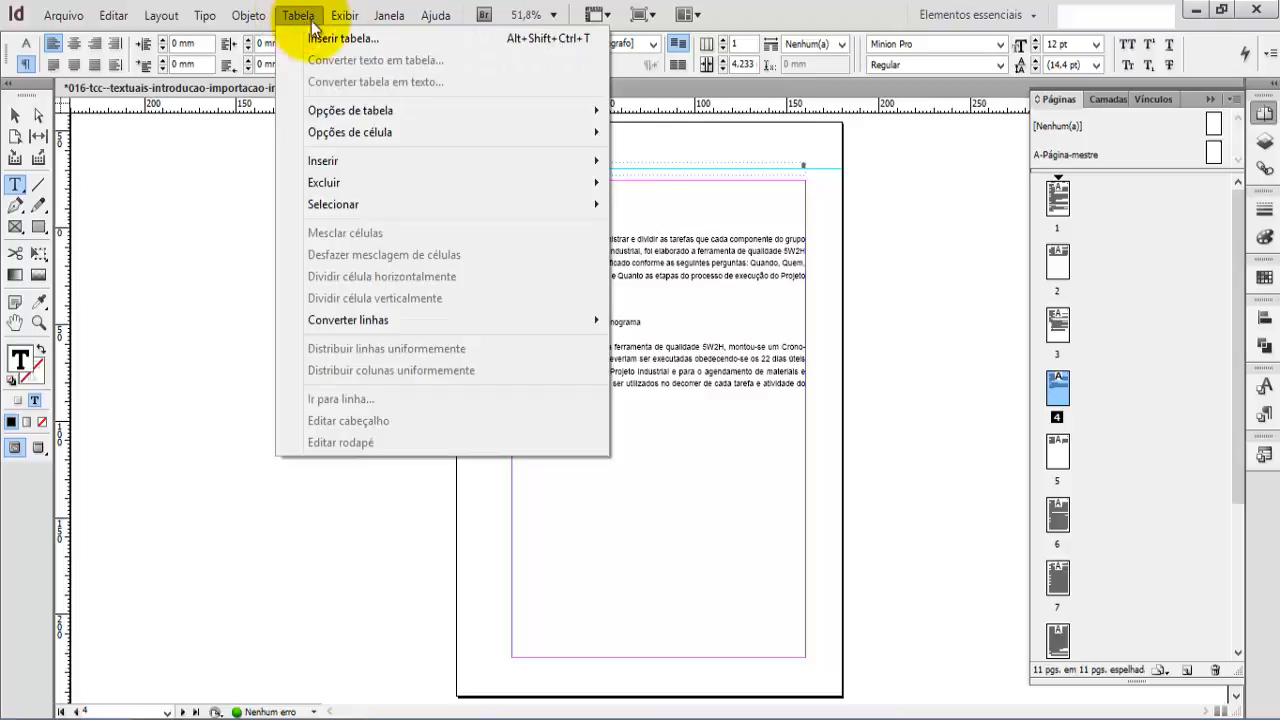
{"action": "left_click", "coordinate": [343, 40]}
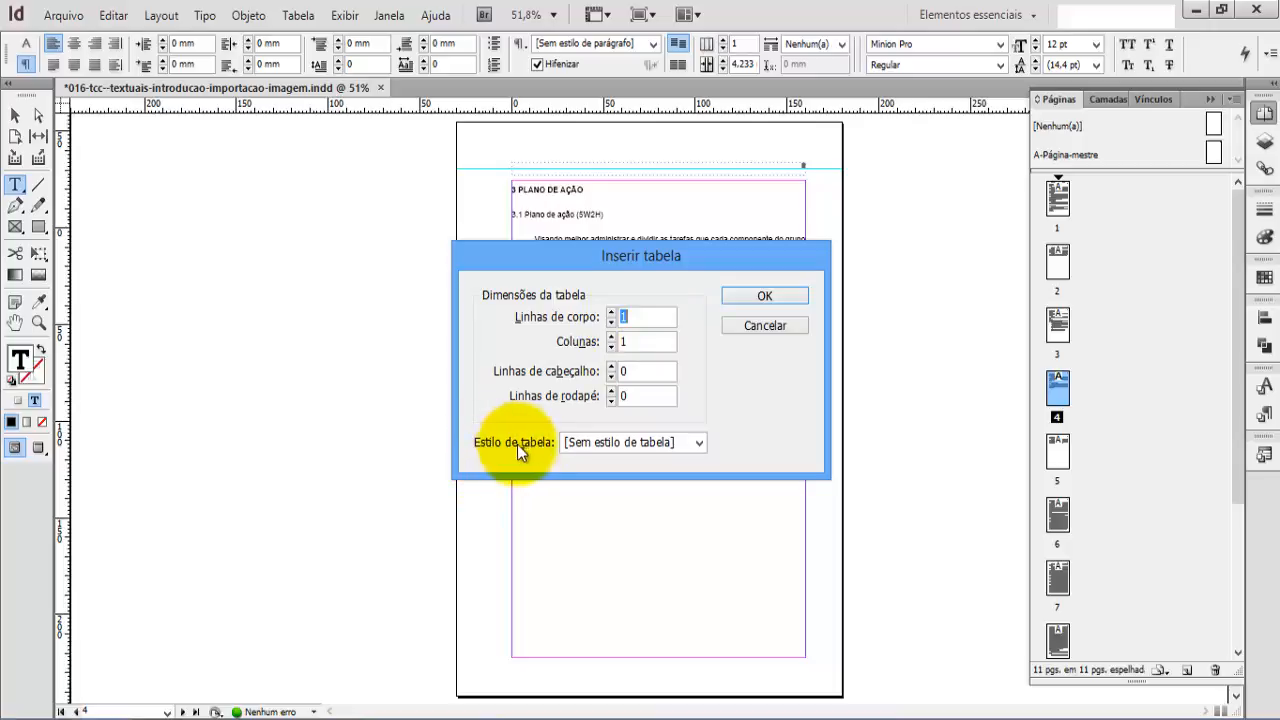
{"action": "left_click", "coordinate": [699, 443]}
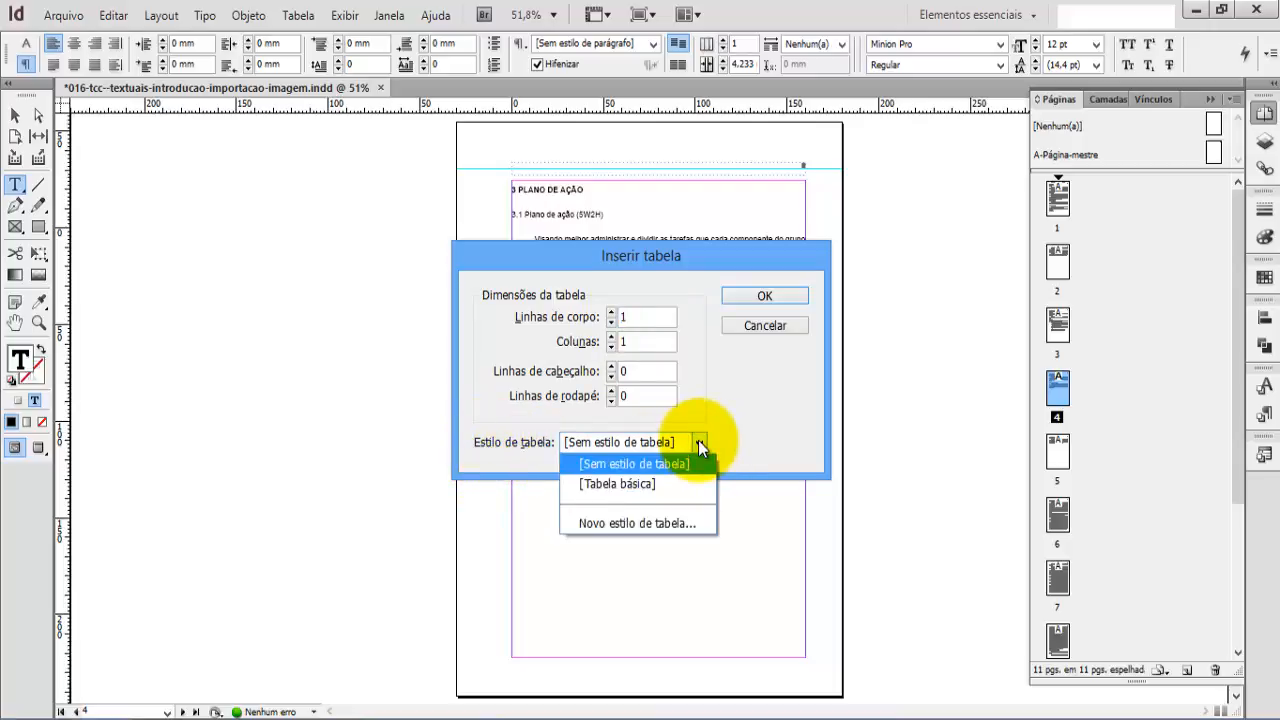
{"action": "left_click", "coordinate": [641, 524]}
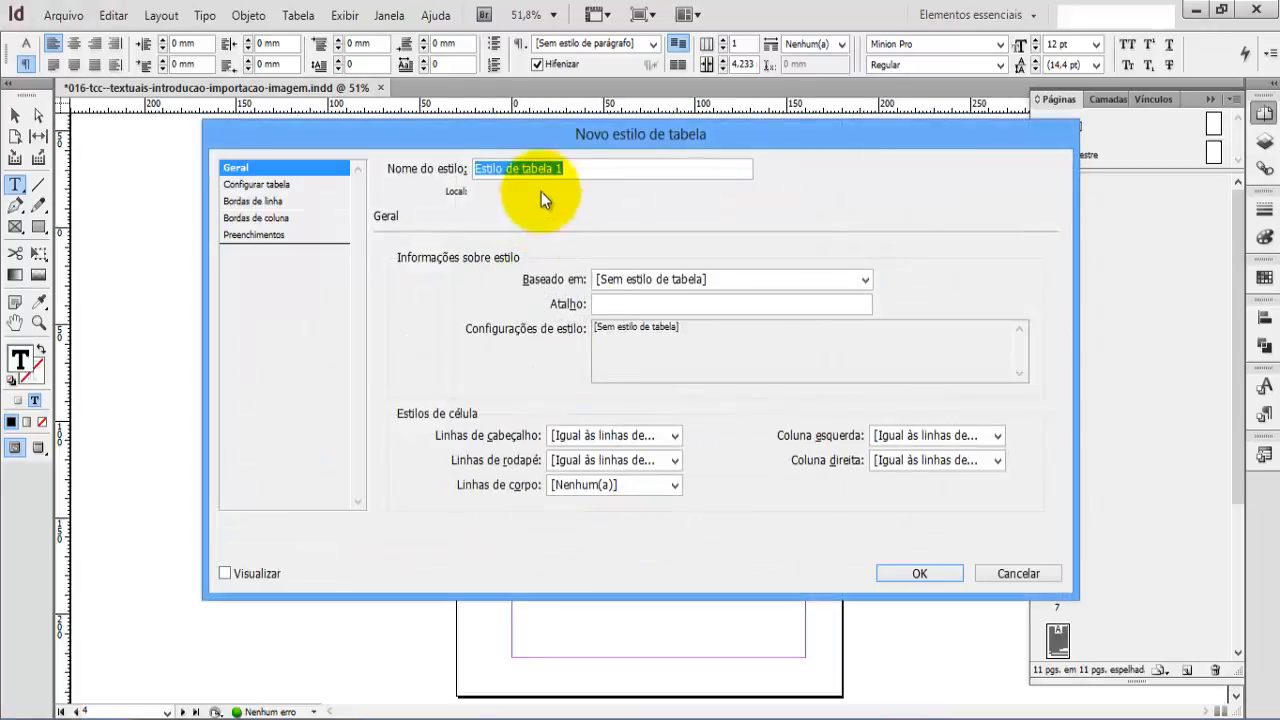
{"action": "left_click_drag", "start_coordinate": [574, 169], "coordinate": [461, 188]}
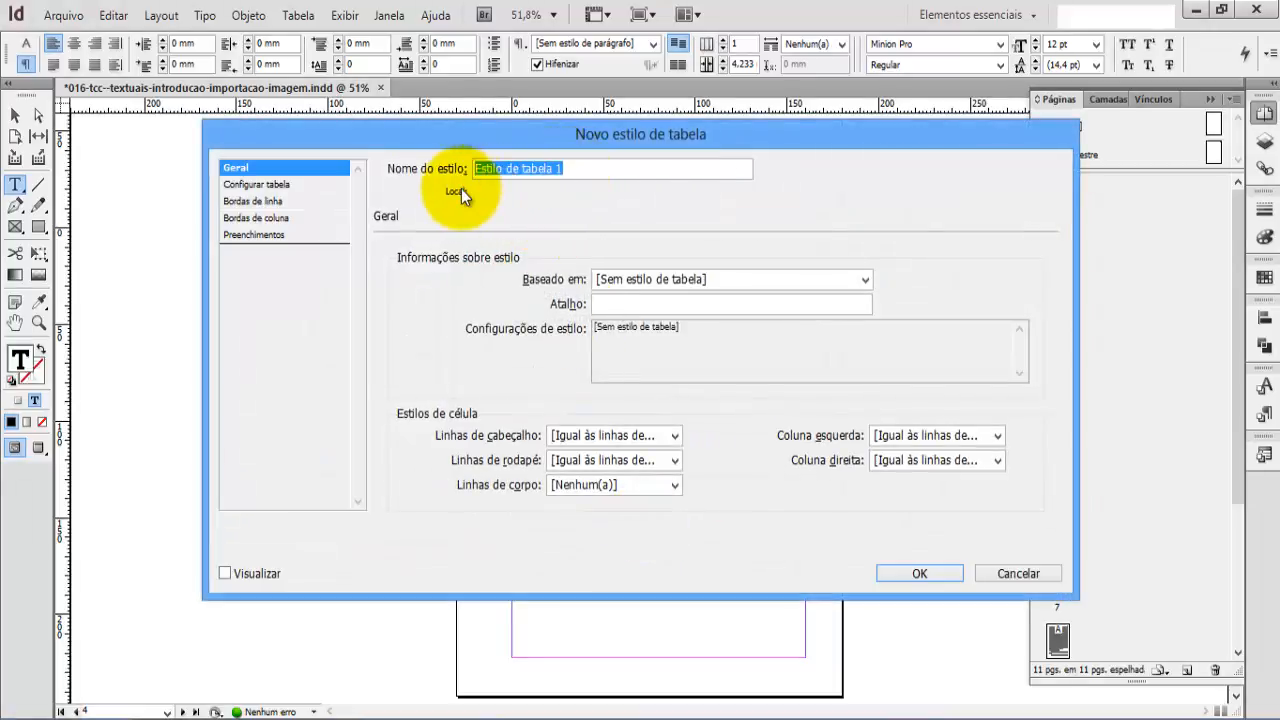
{"action": "type", "text": "01"}
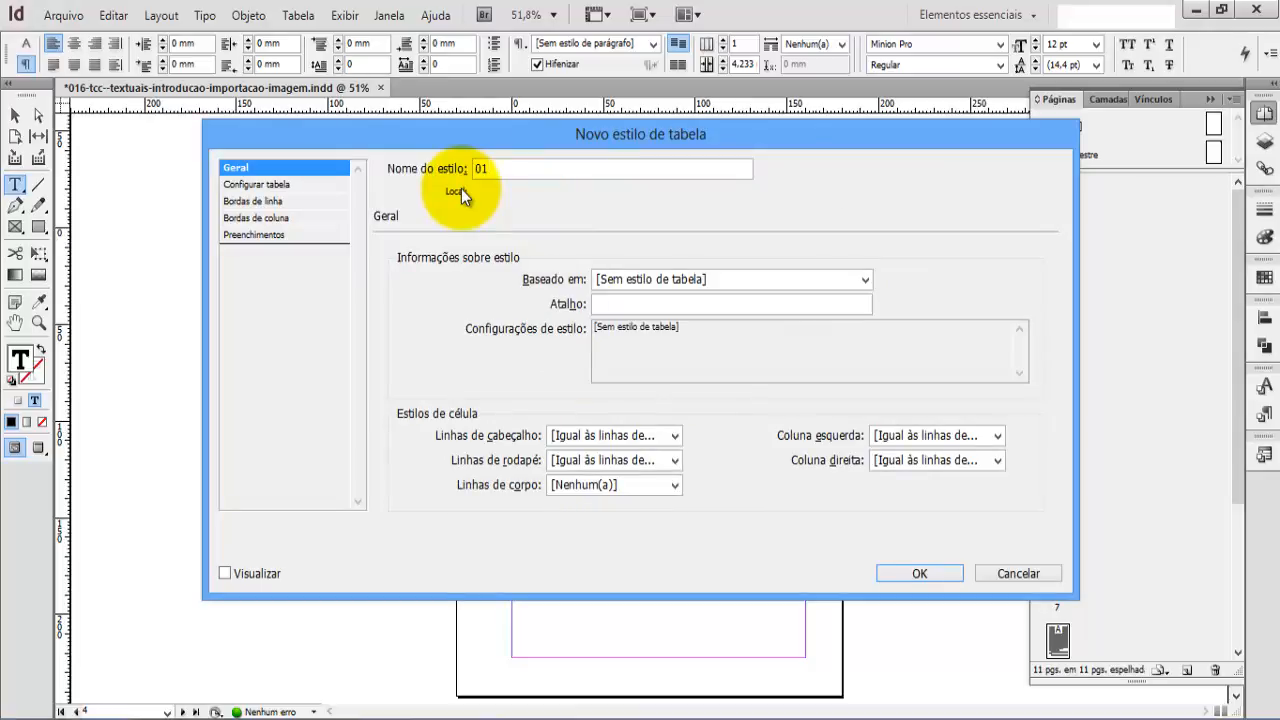
{"action": "type", "text": "-tabela-imagem"}
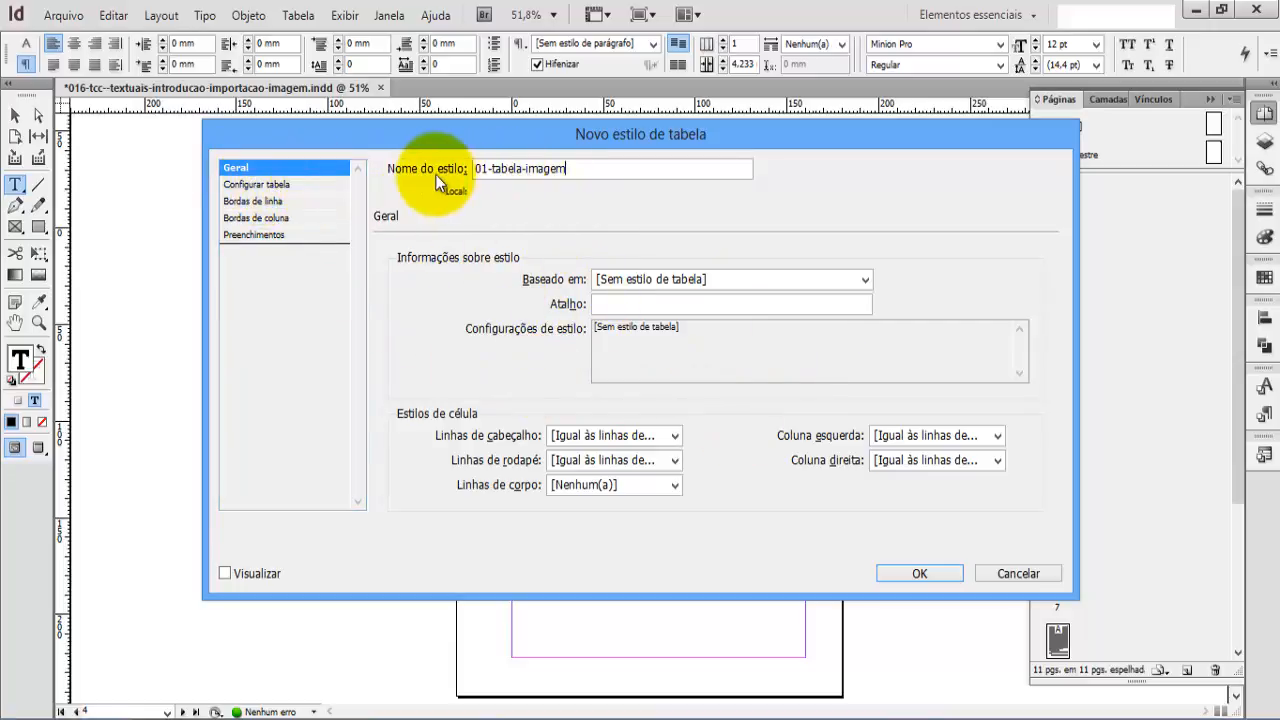
- Set the new table style's border thickness to 0 pt and its border color to [Nenhum(a)]
{"action": "left_click", "coordinate": [286, 187]}
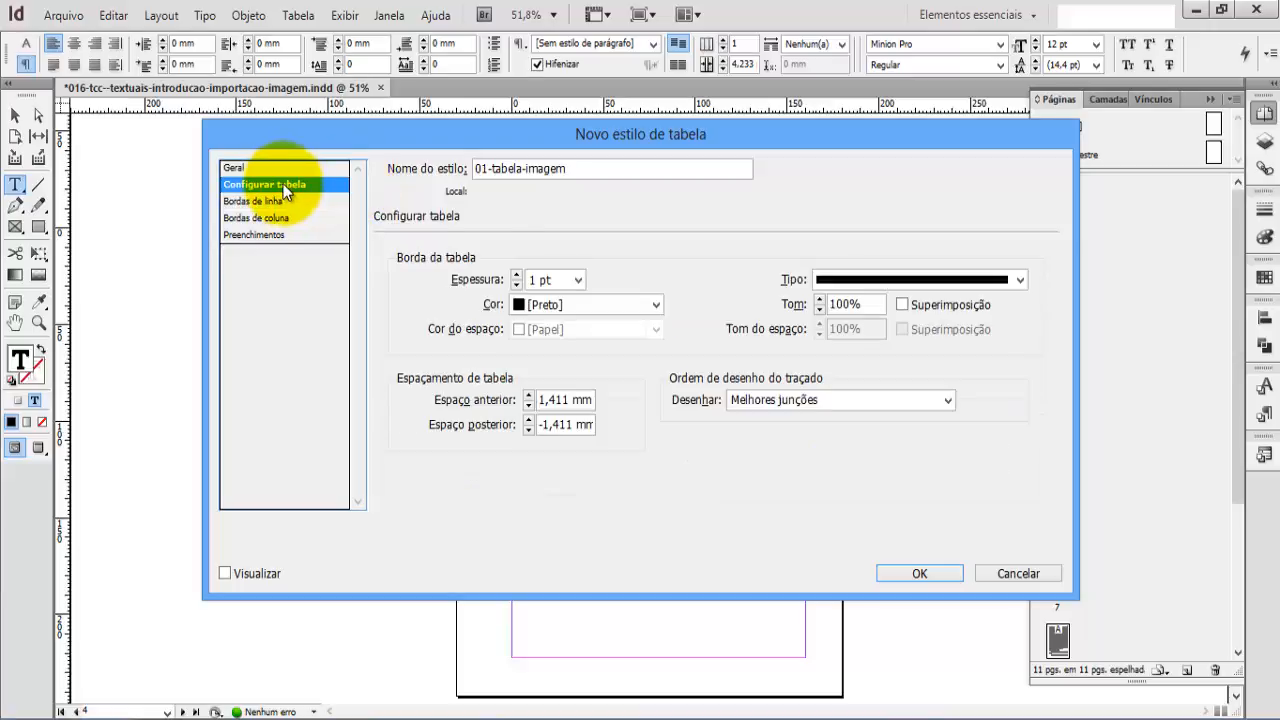
{"action": "left_click", "coordinate": [578, 280]}
{"action": "left_click", "coordinate": [551, 300]}
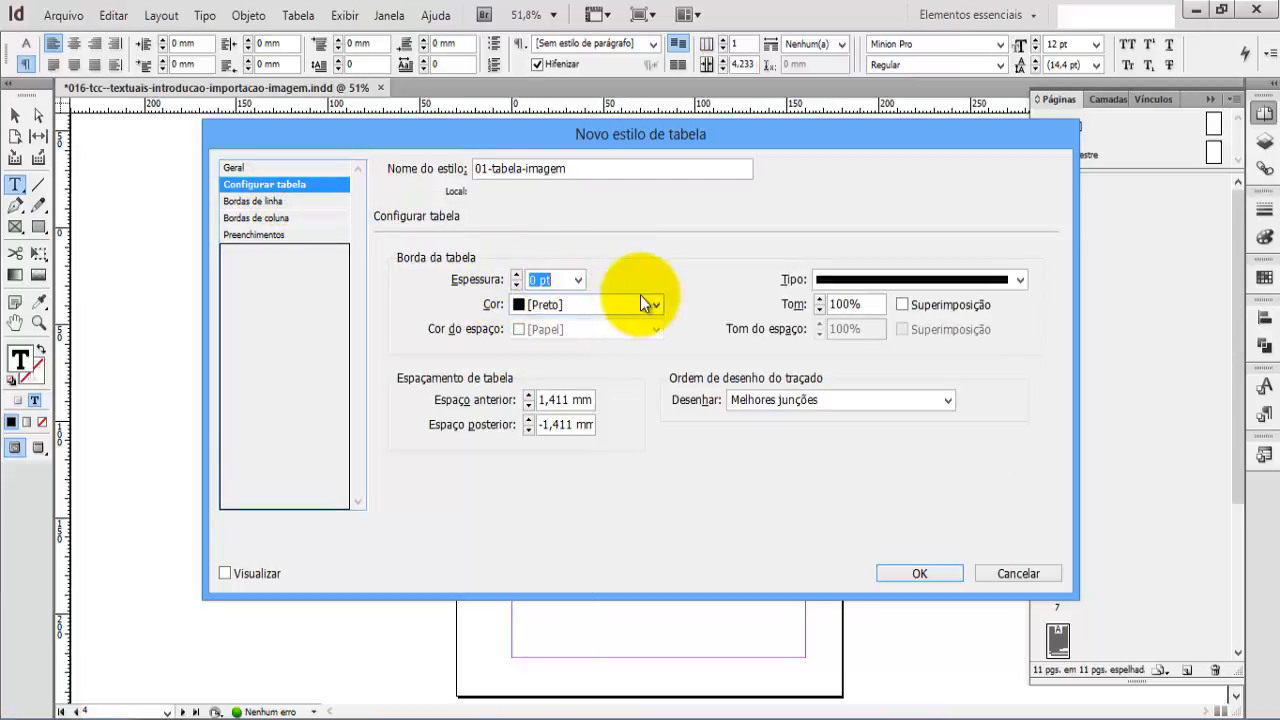
{"action": "left_click", "coordinate": [657, 303]}
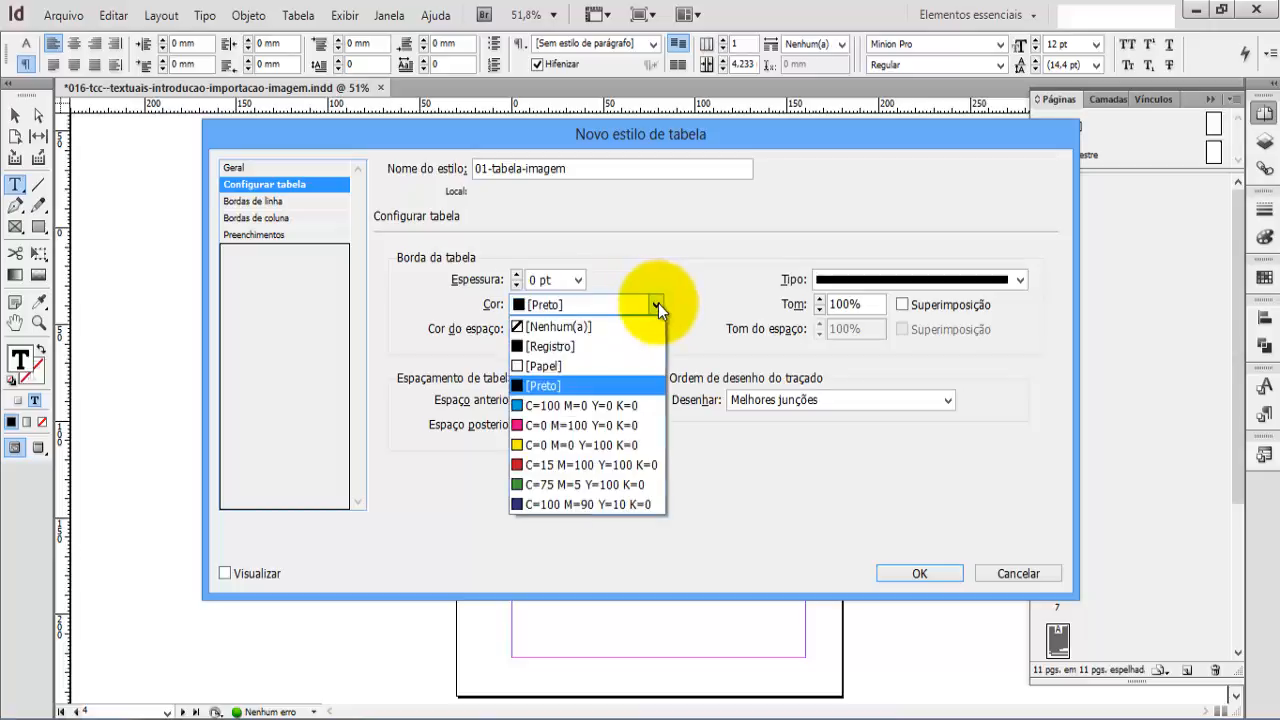
{"action": "left_click", "coordinate": [558, 325]}
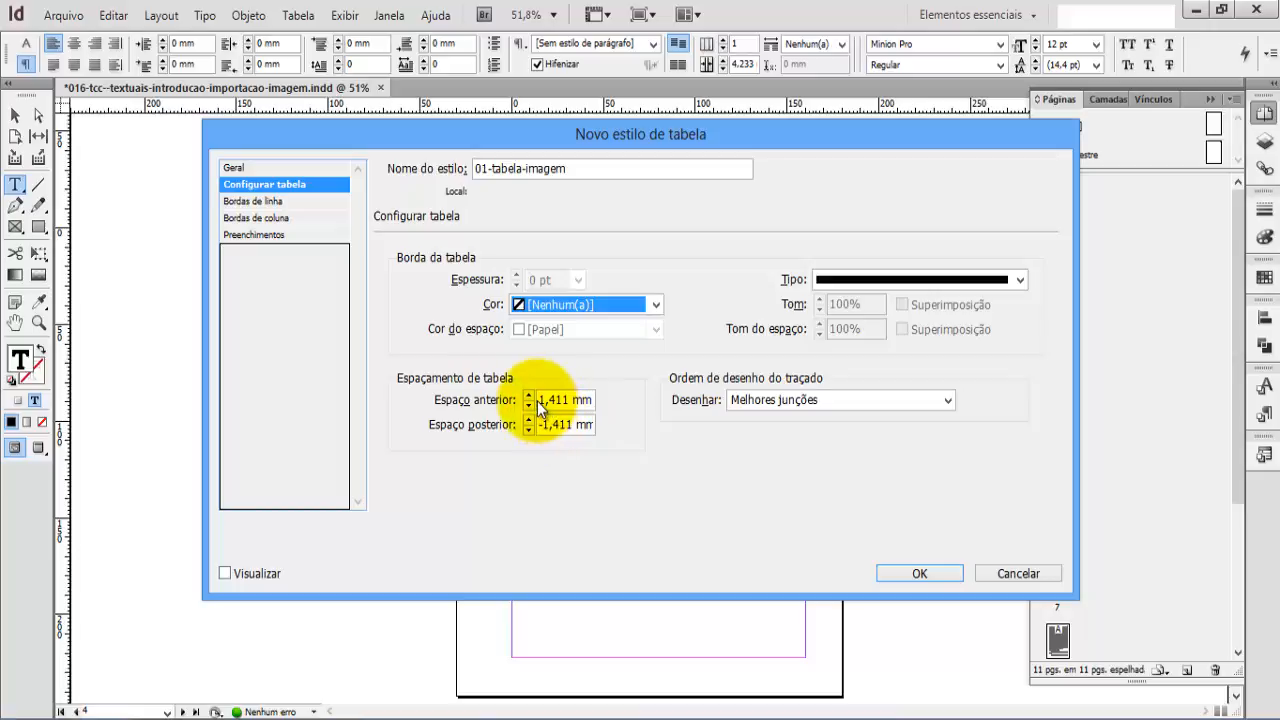
- Set the table style's spacing before and after the table to 0 mm
{"action": "left_click_drag", "start_coordinate": [540, 399], "coordinate": [620, 410]}
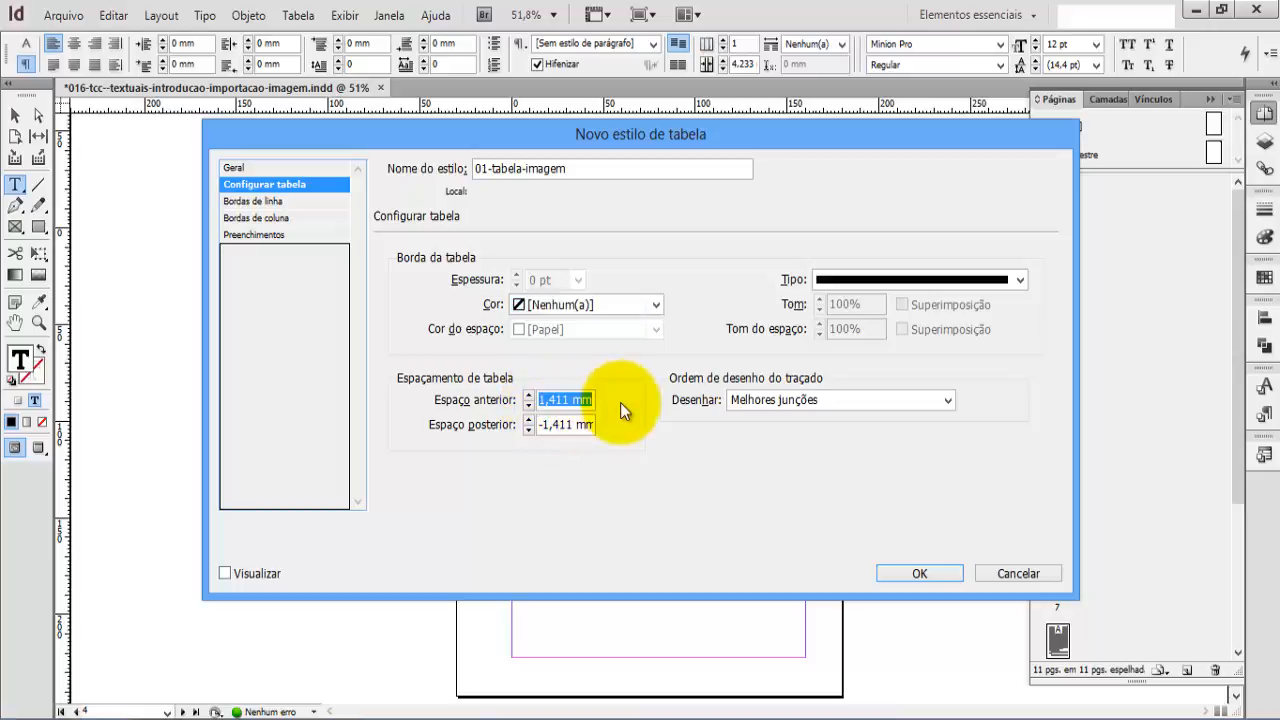
{"action": "type", "text": "0"}
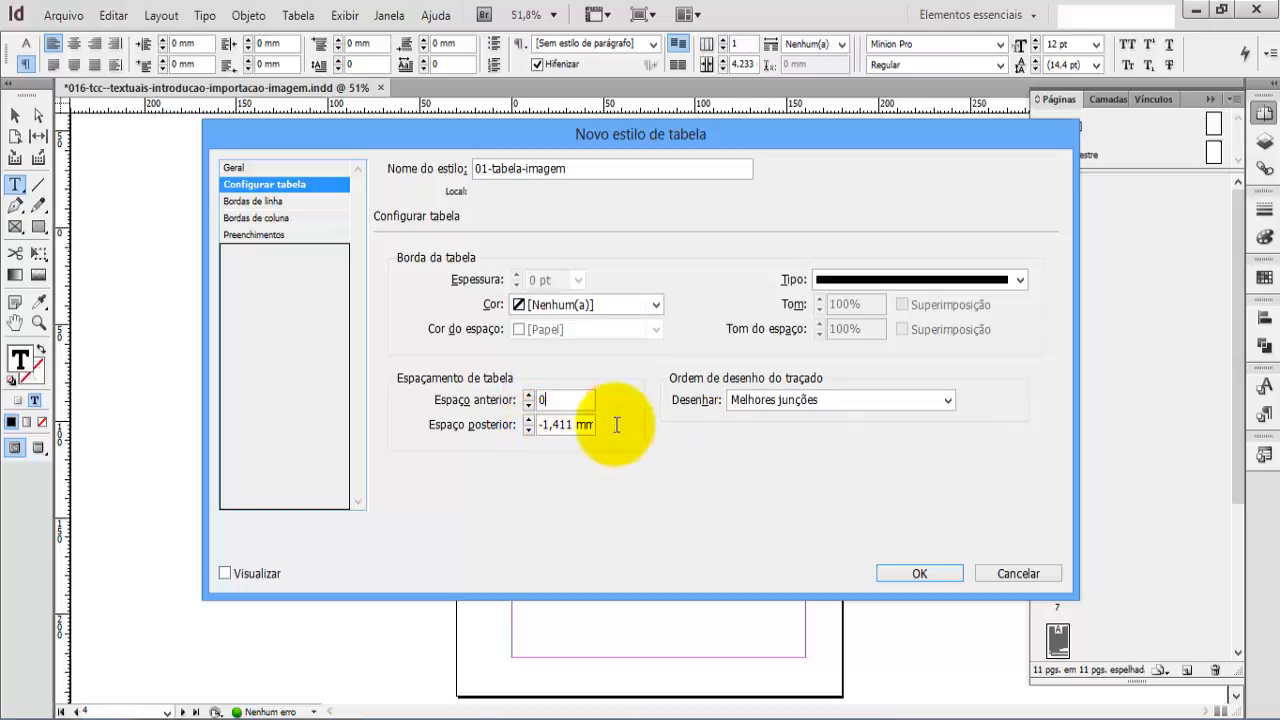
{"action": "left_click", "coordinate": [568, 426]}
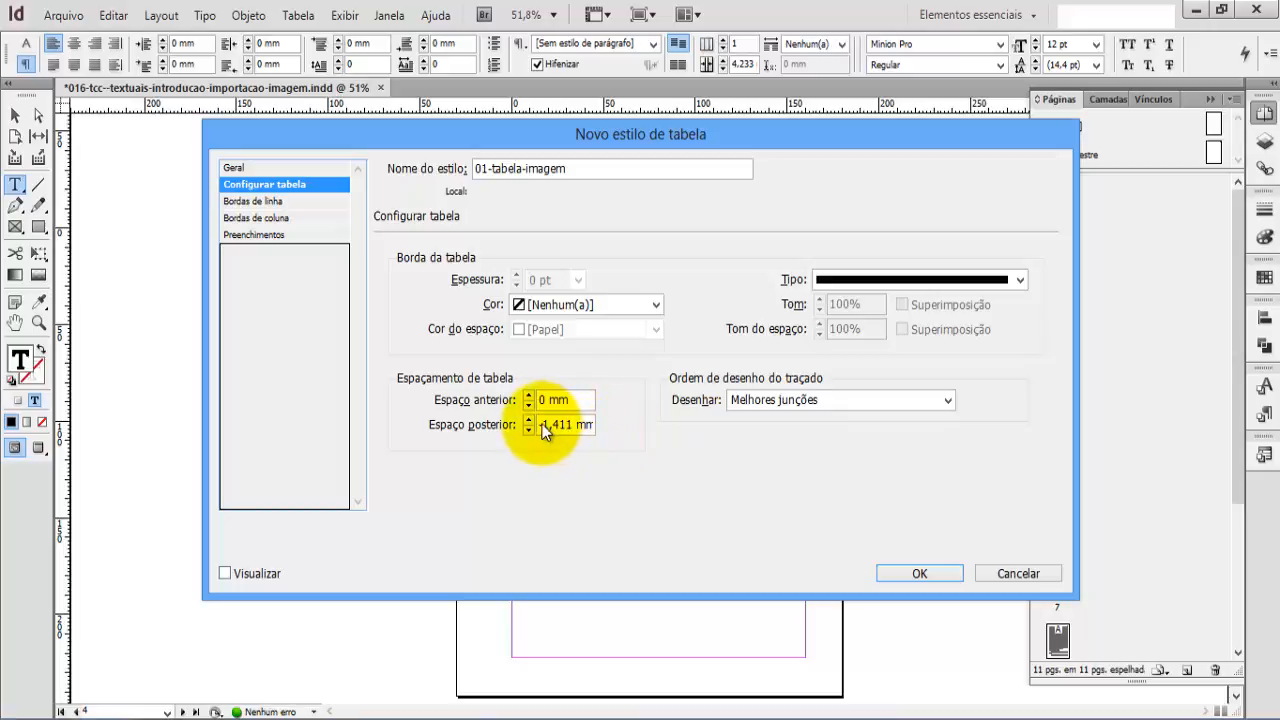
{"action": "left_click_drag", "start_coordinate": [543, 427], "coordinate": [614, 426]}
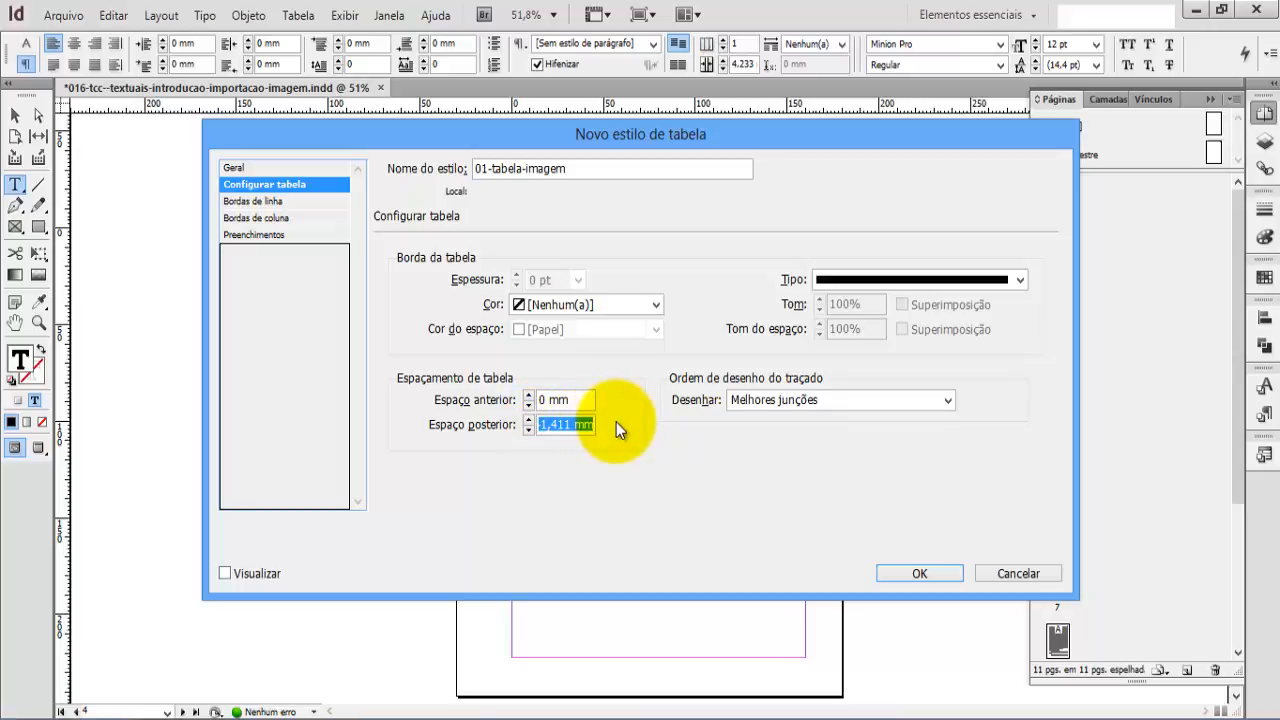
{"action": "type", "text": "0"}
- Save the style with no alternating column borders or fills, and insert a table with 1 body row and 1 column using it
{"action": "left_click", "coordinate": [256, 205]}
{"action": "left_click", "coordinate": [263, 220]}
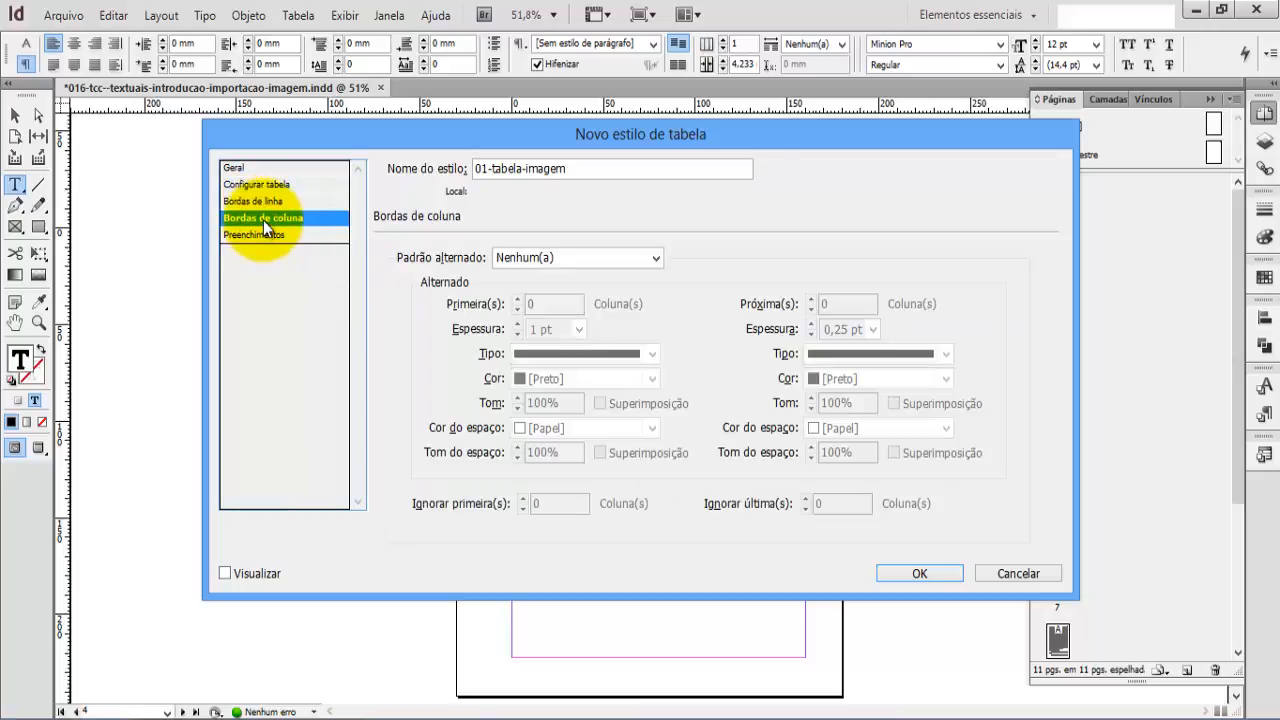
{"action": "left_click", "coordinate": [268, 234]}
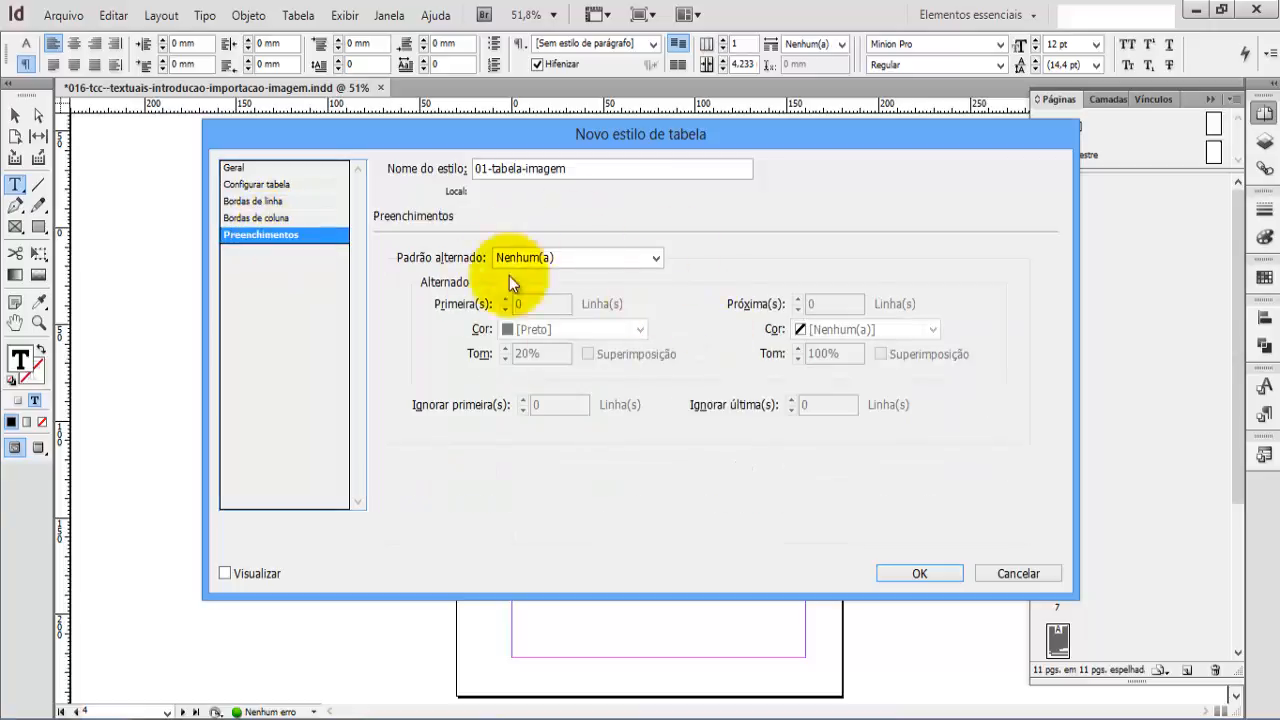
{"action": "left_click", "coordinate": [921, 571]}
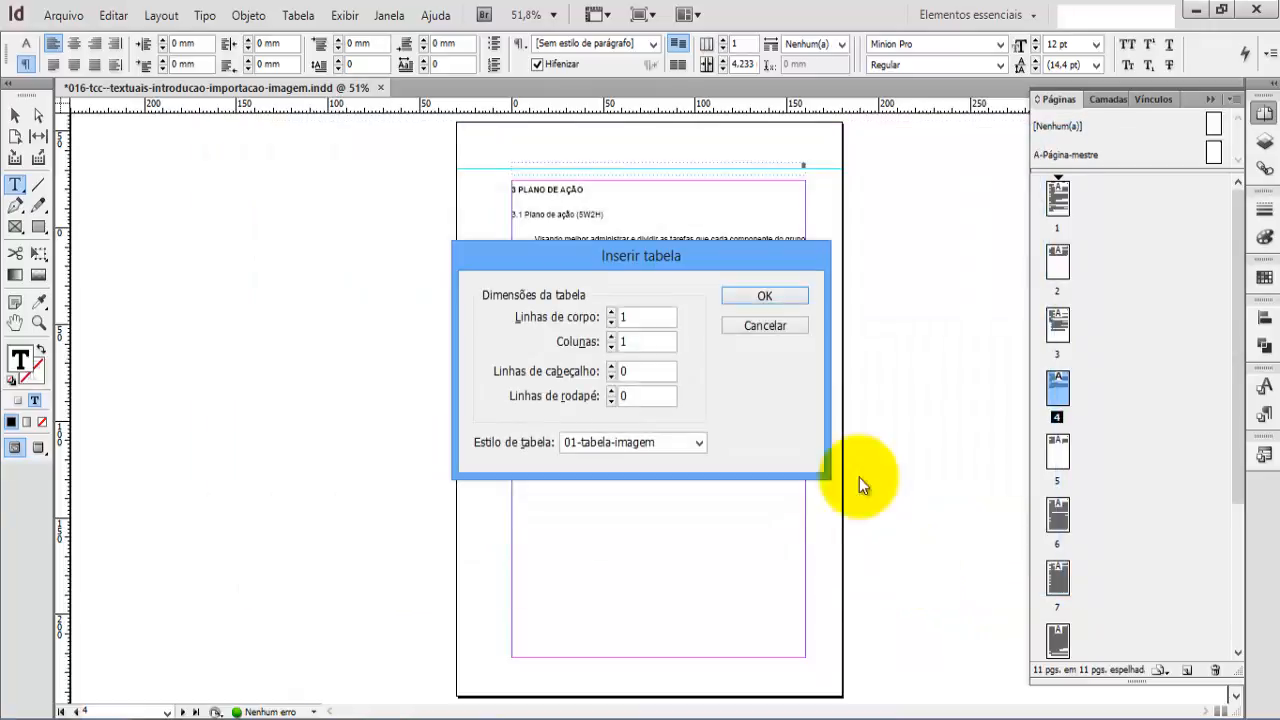
{"action": "left_click", "coordinate": [764, 294]}
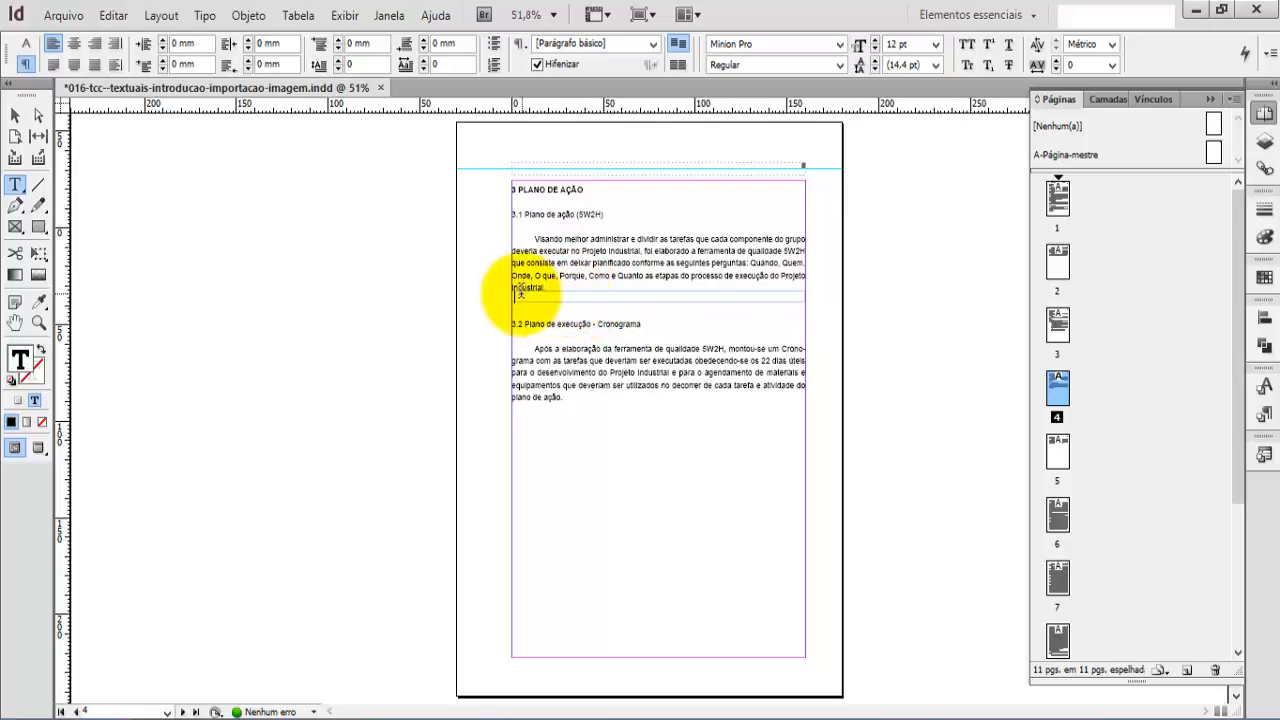
- Add two empty lines between the end of the section 3.1 paragraph and the new table
{"action": "left_click", "coordinate": [548, 292]}
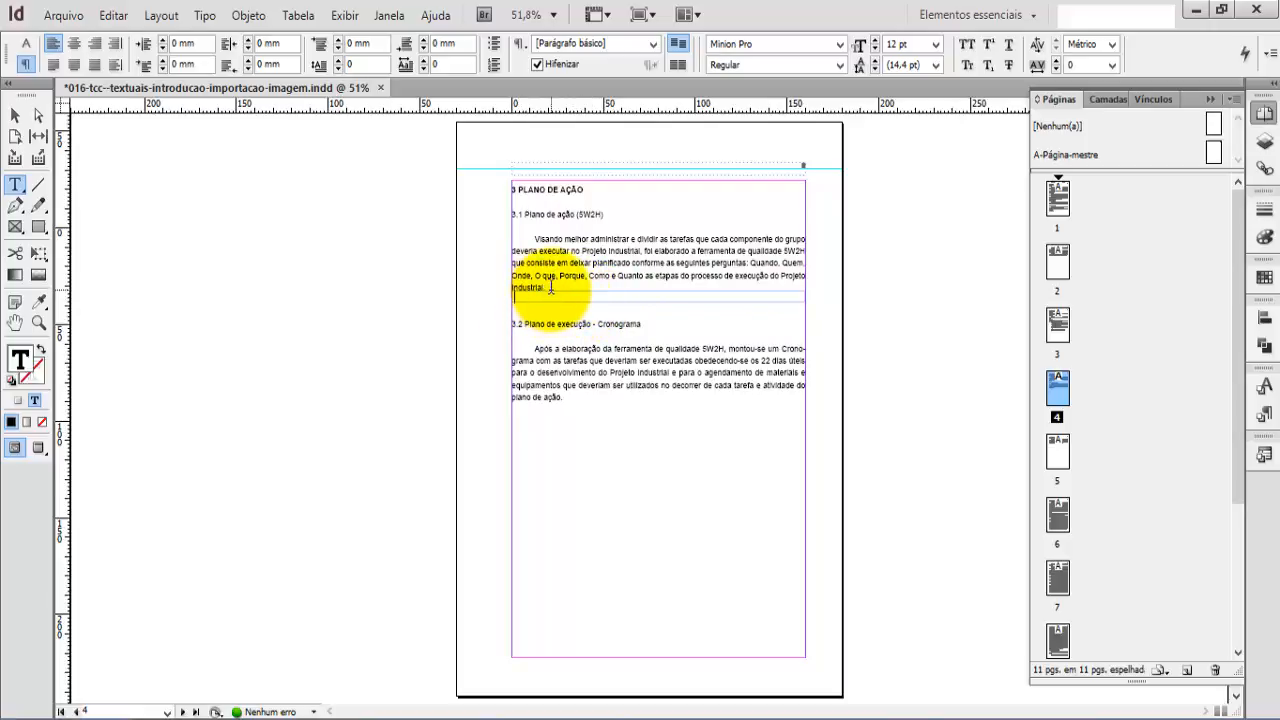
{"action": "left_click", "coordinate": [550, 286]}
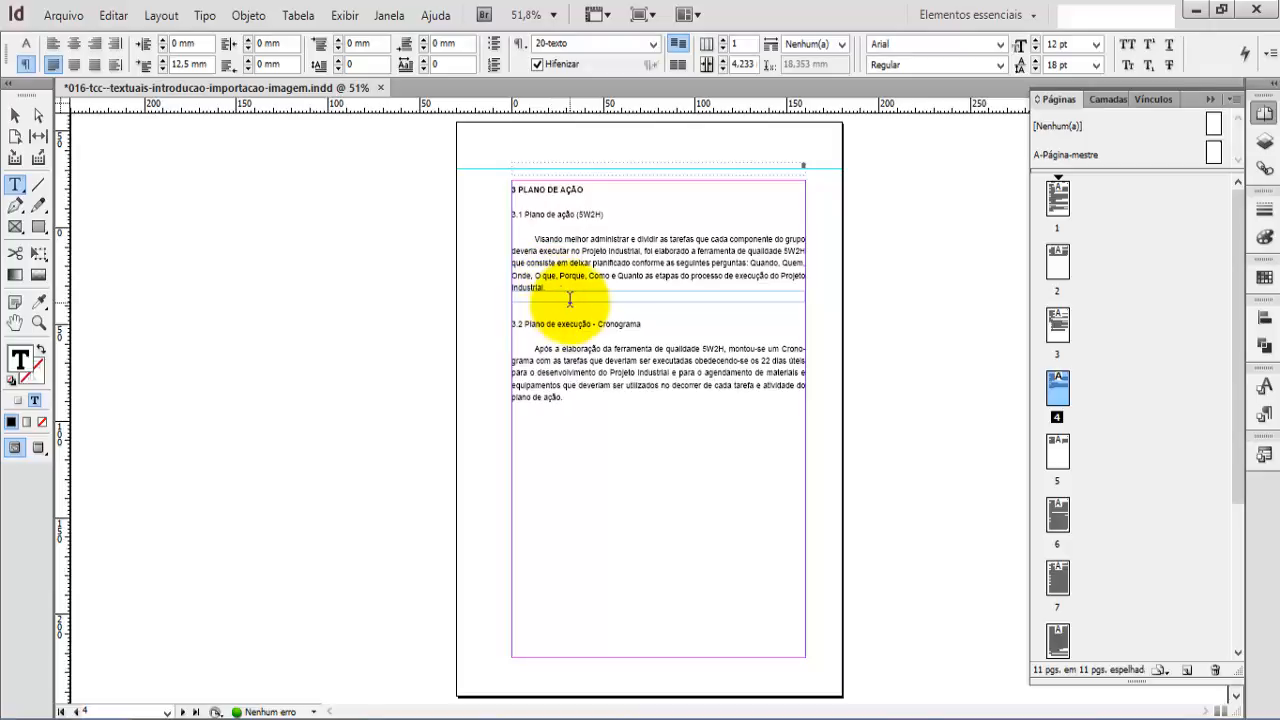
{"action": "key", "text": "Return"}
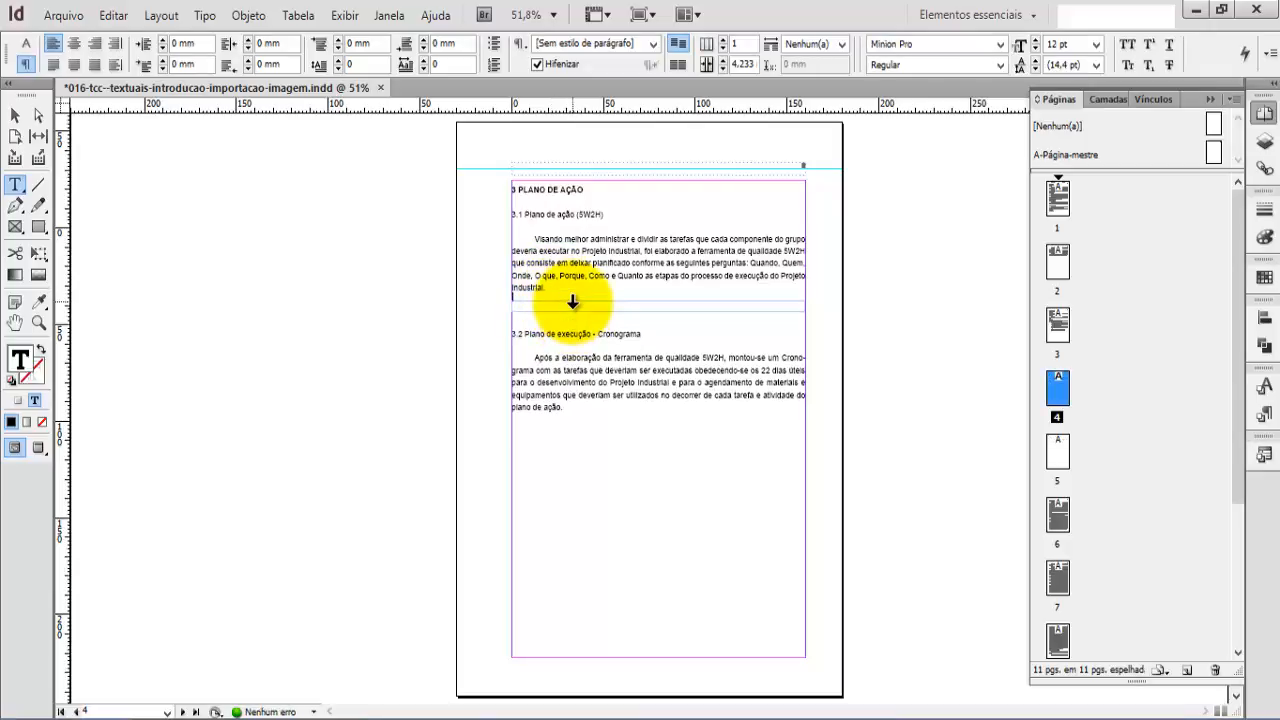
{"action": "key", "text": "Return"}
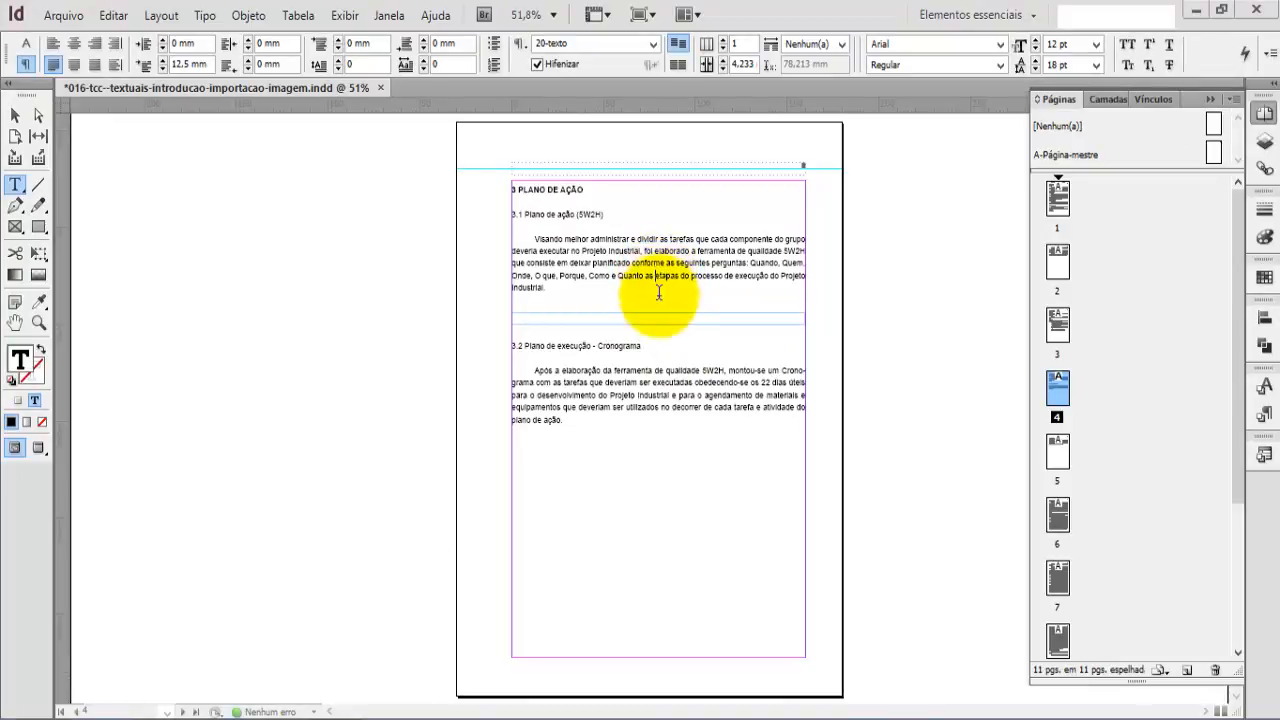
- Show the rulers and display page 4 at 100% around the section 3.1 paragraph
{"action": "key", "text": "ctrl+r"}
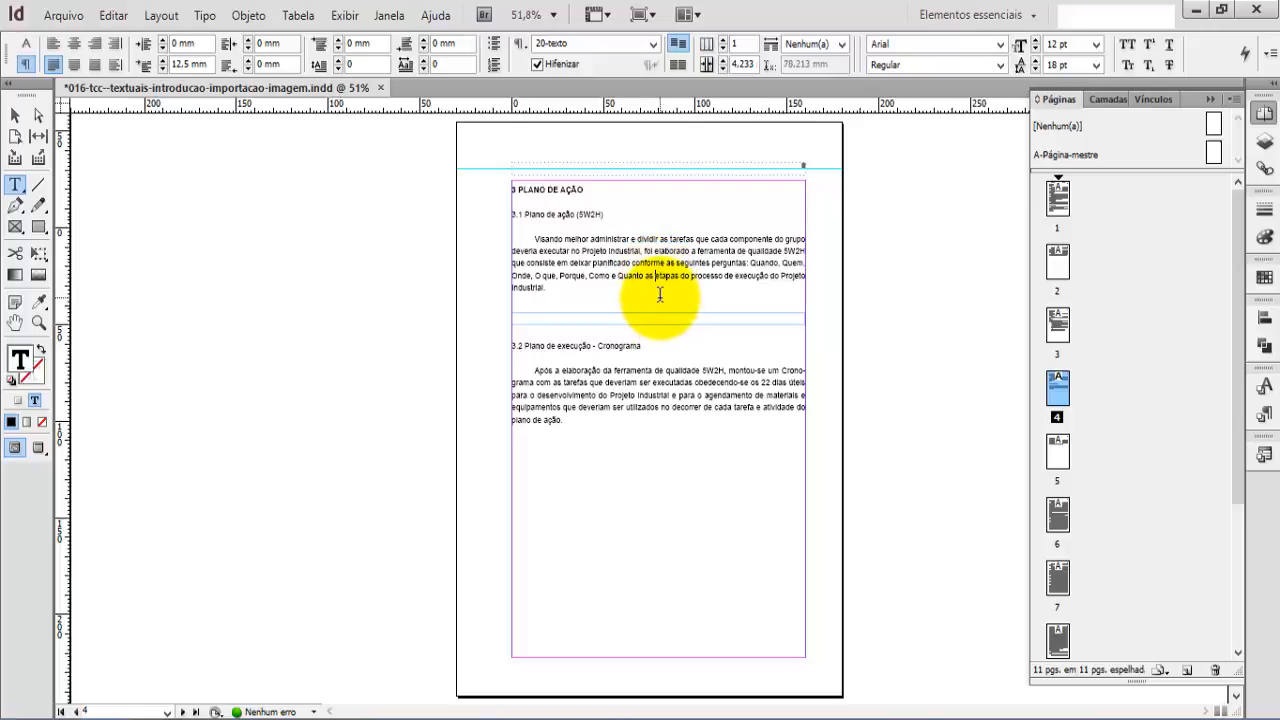
{"action": "left_click", "coordinate": [657, 275]}
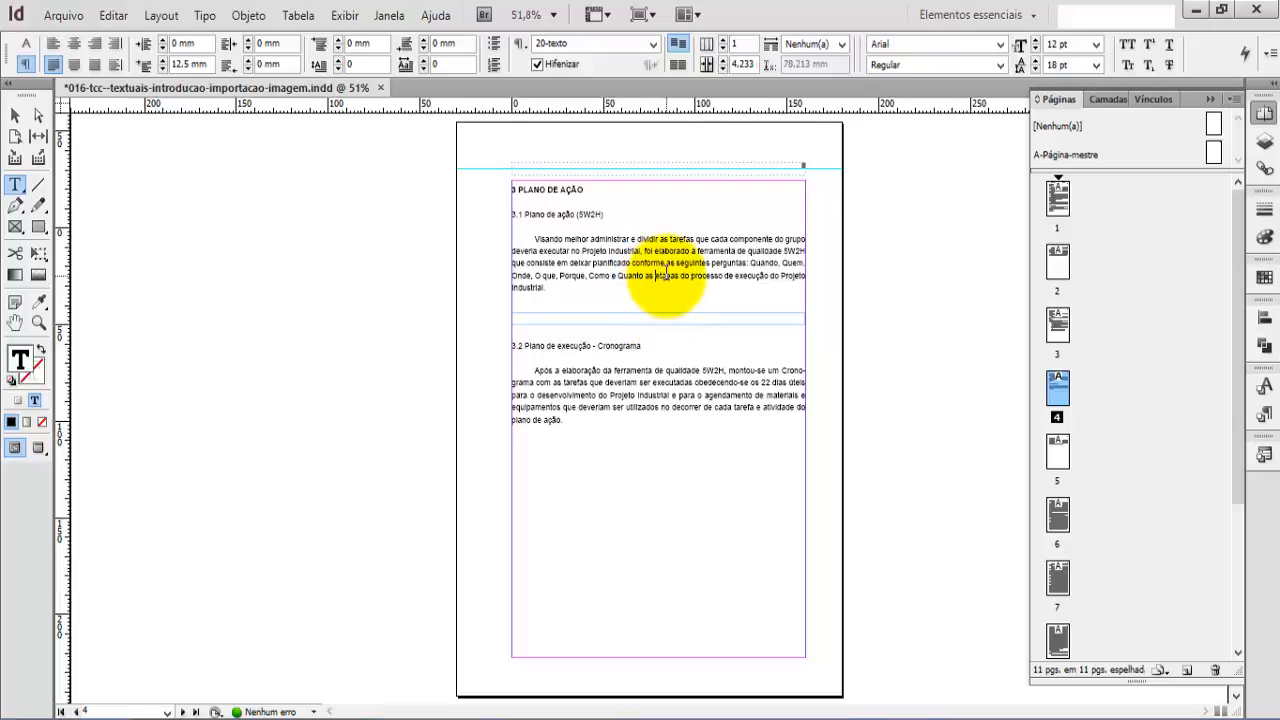
{"action": "key", "text": "ctrl+1"}
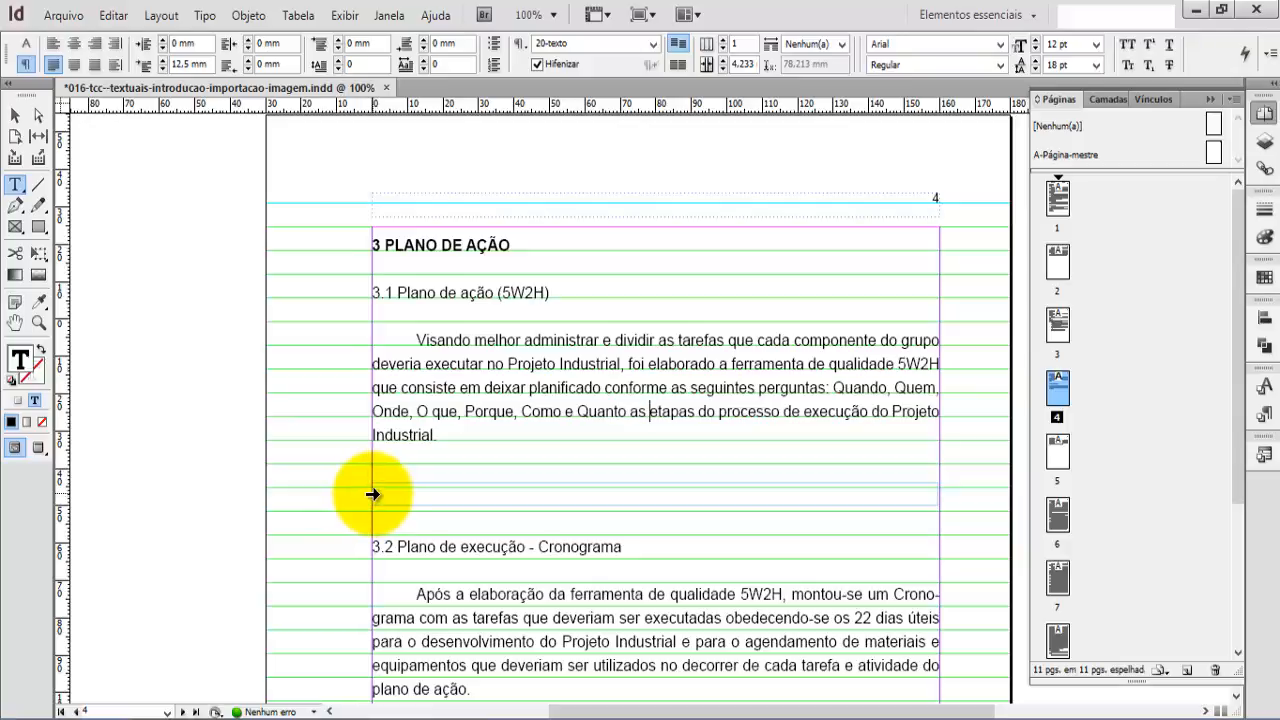
- Select the row of the one-cell table below the section 3.1 paragraph to check its extent
{"action": "left_click", "coordinate": [372, 494]}
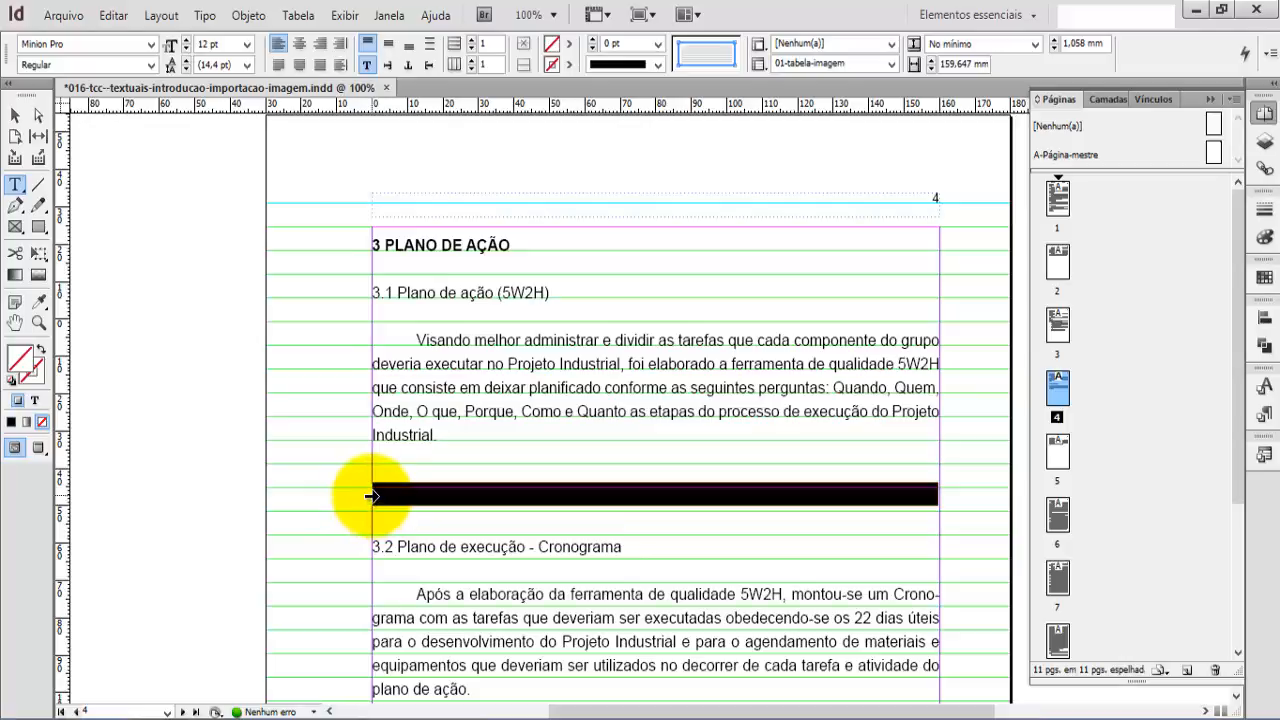
{"action": "left_click", "coordinate": [372, 495]}
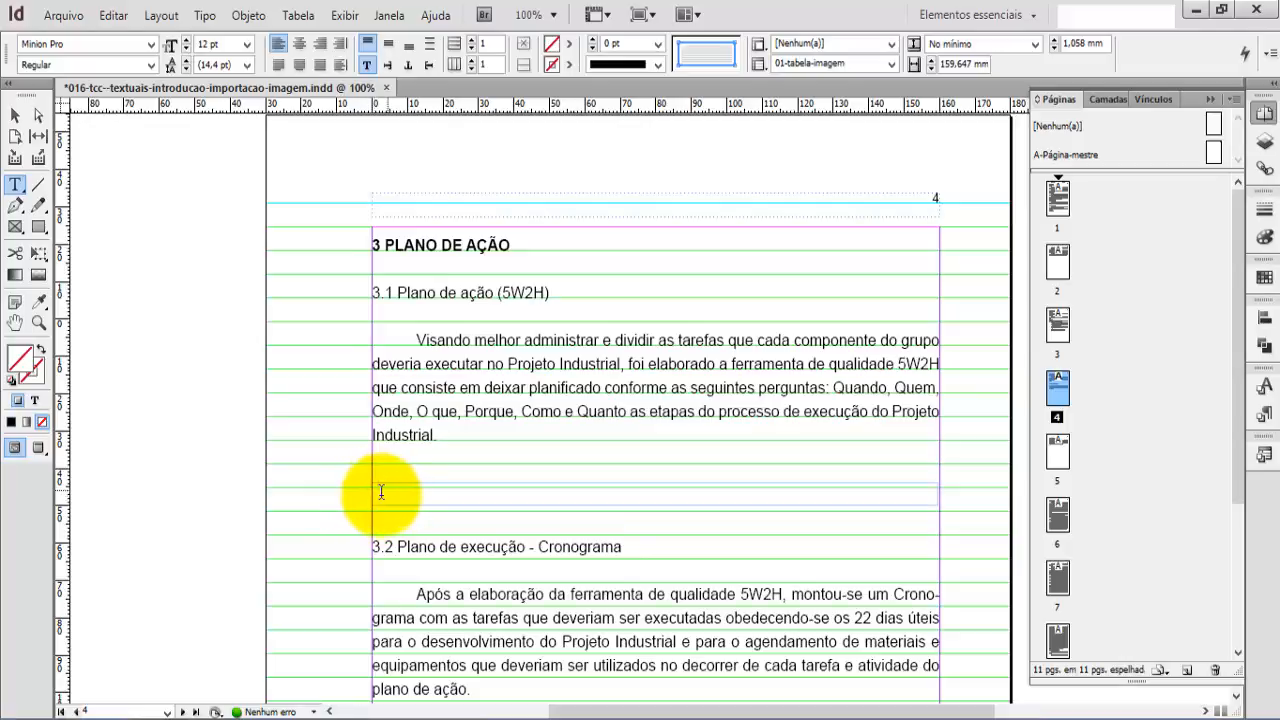
{"action": "left_click", "coordinate": [372, 495]}
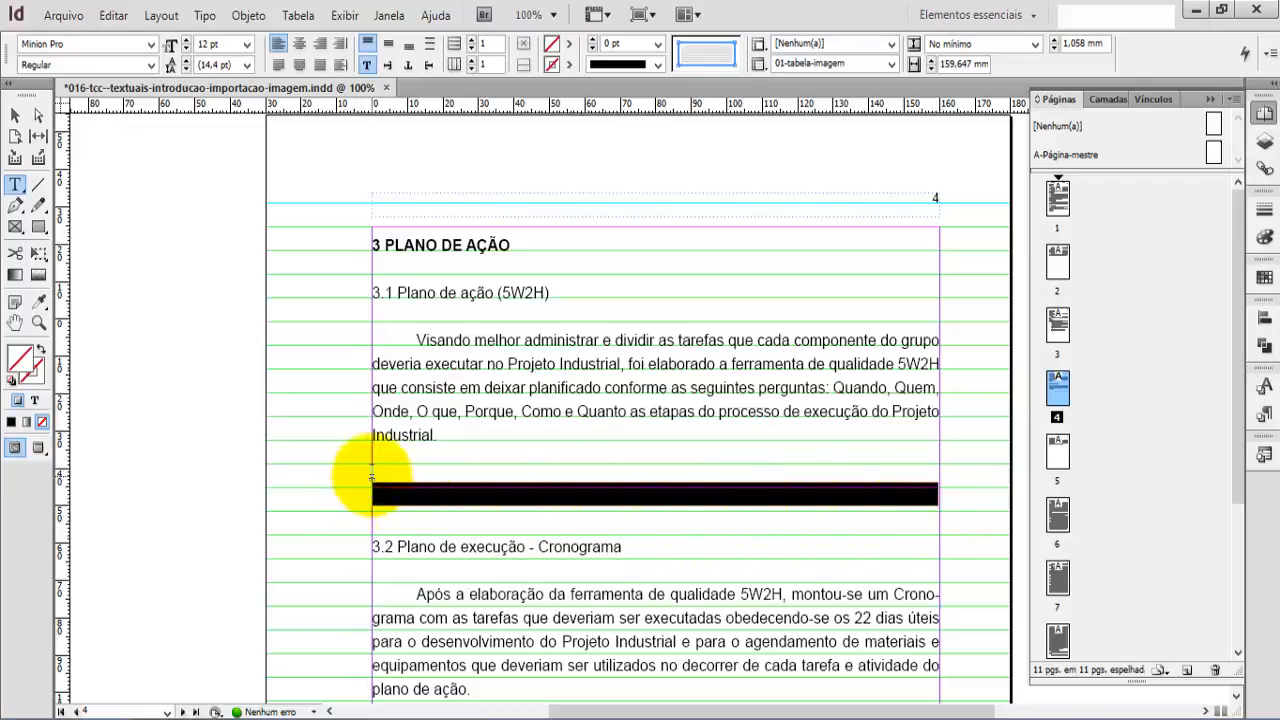
{"action": "left_click", "coordinate": [380, 435]}
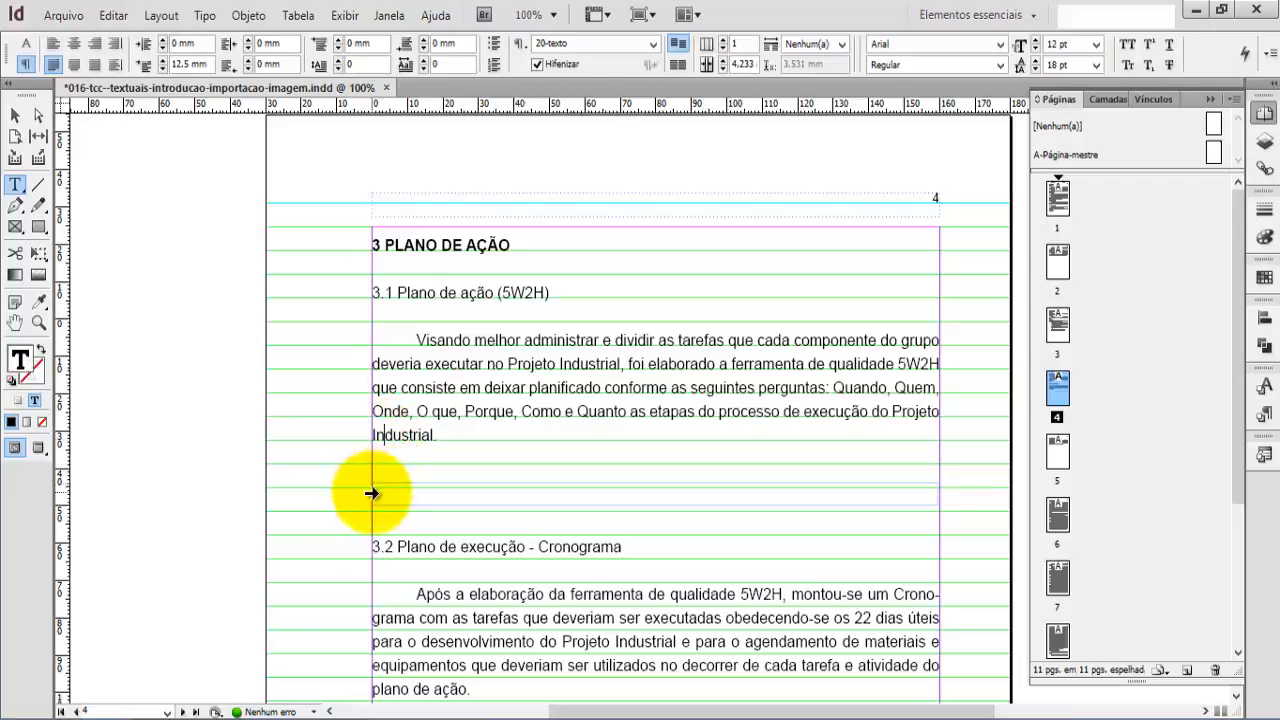
{"action": "left_click", "coordinate": [371, 493]}
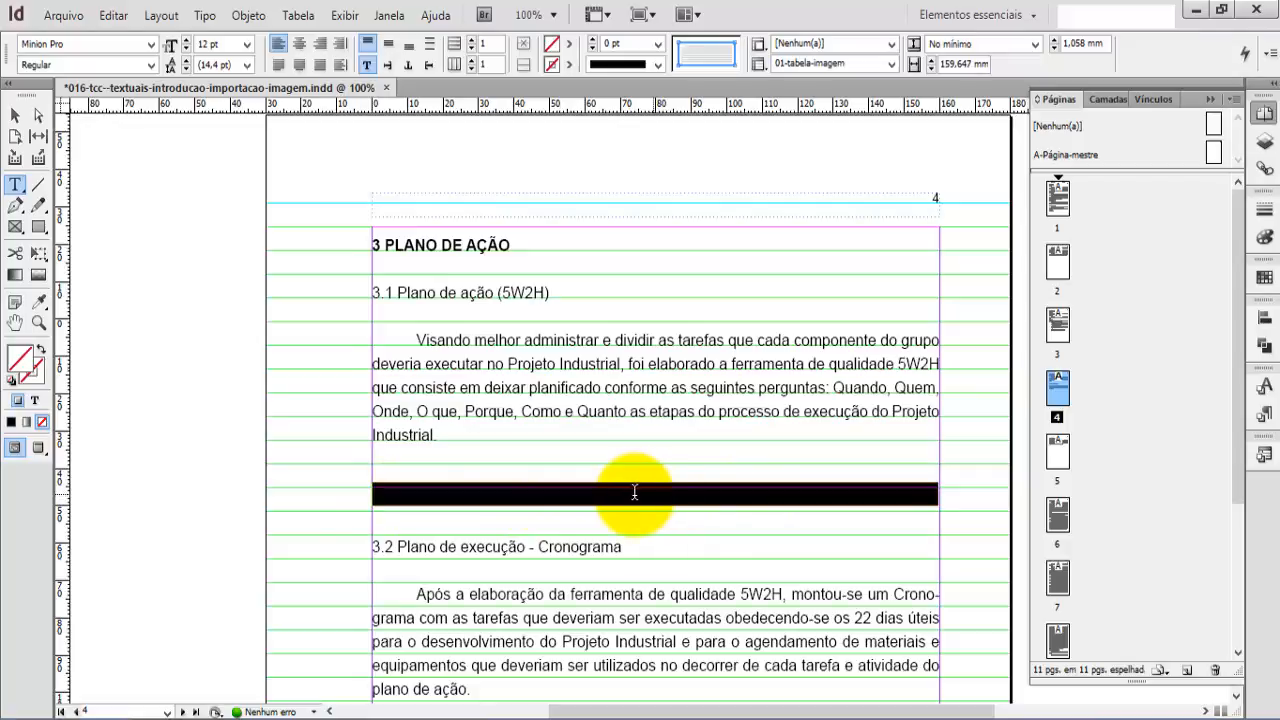
- Place the image 01-01-diagrama-5W2H inside the cell of the table below the section 3.1 paragraph
{"action": "left_click", "coordinate": [420, 493]}
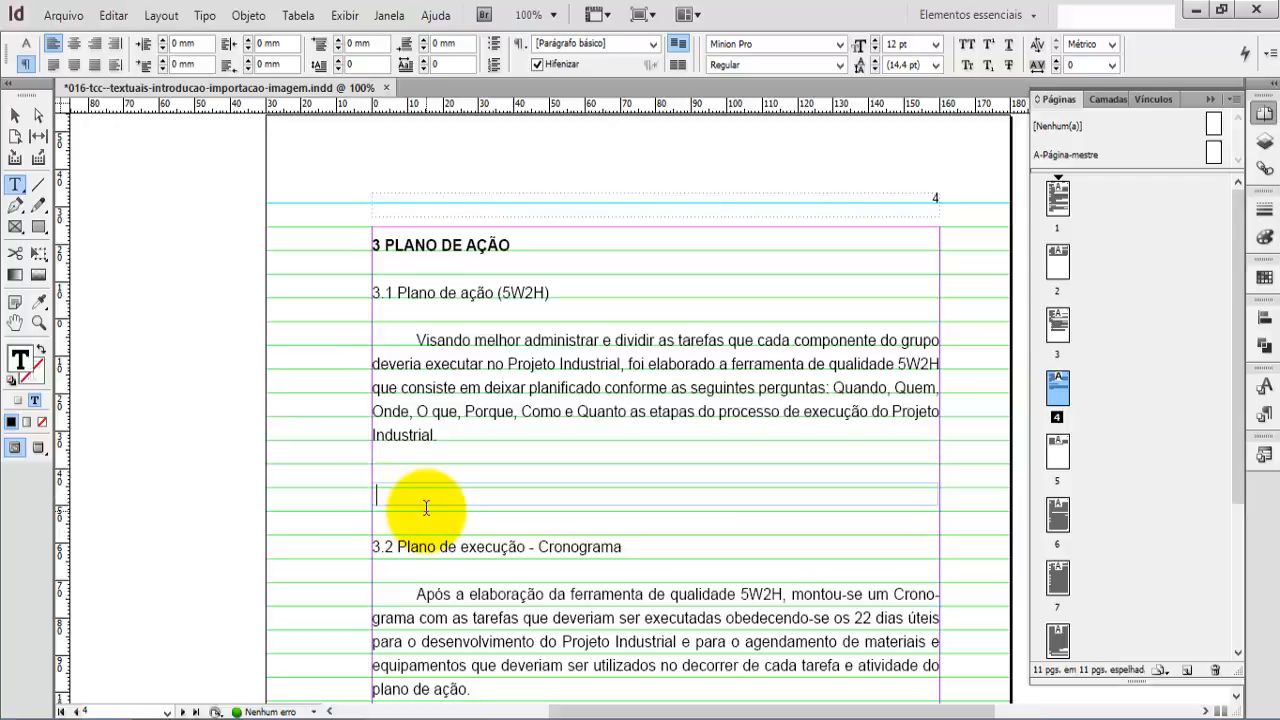
{"action": "left_click", "coordinate": [63, 16]}
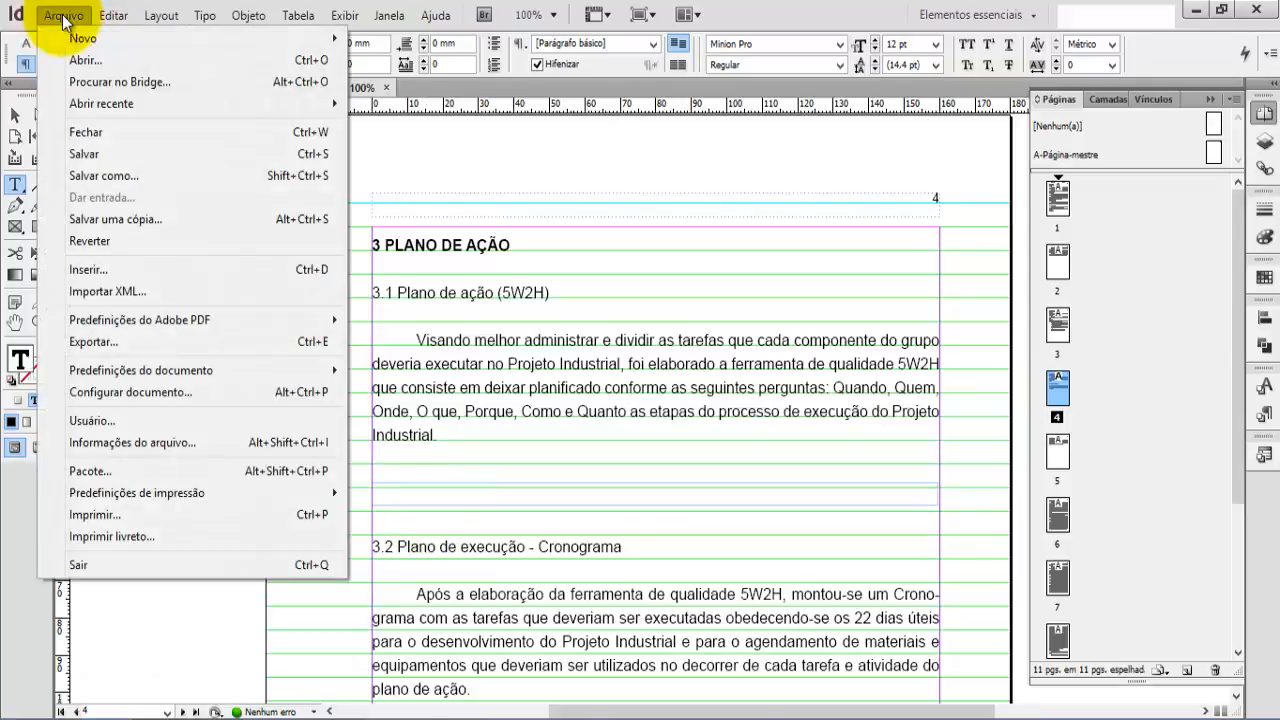
{"action": "left_click", "coordinate": [103, 272]}
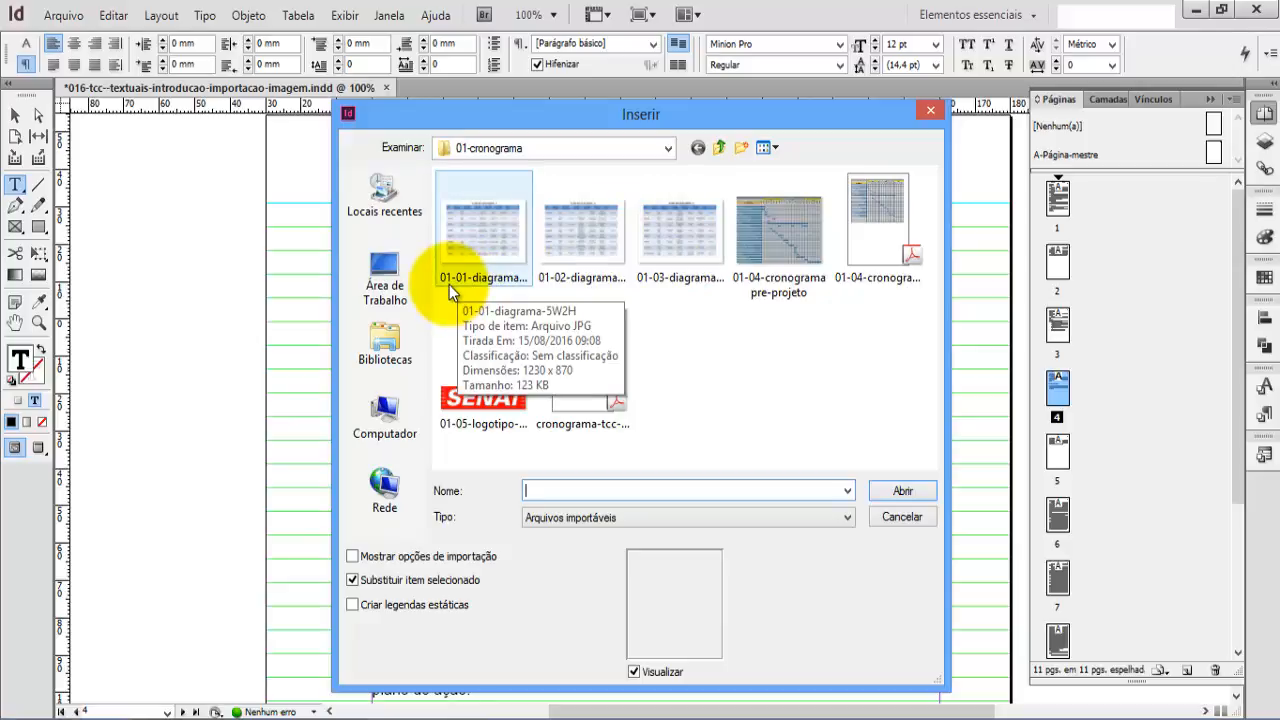
{"action": "left_click", "coordinate": [488, 243]}
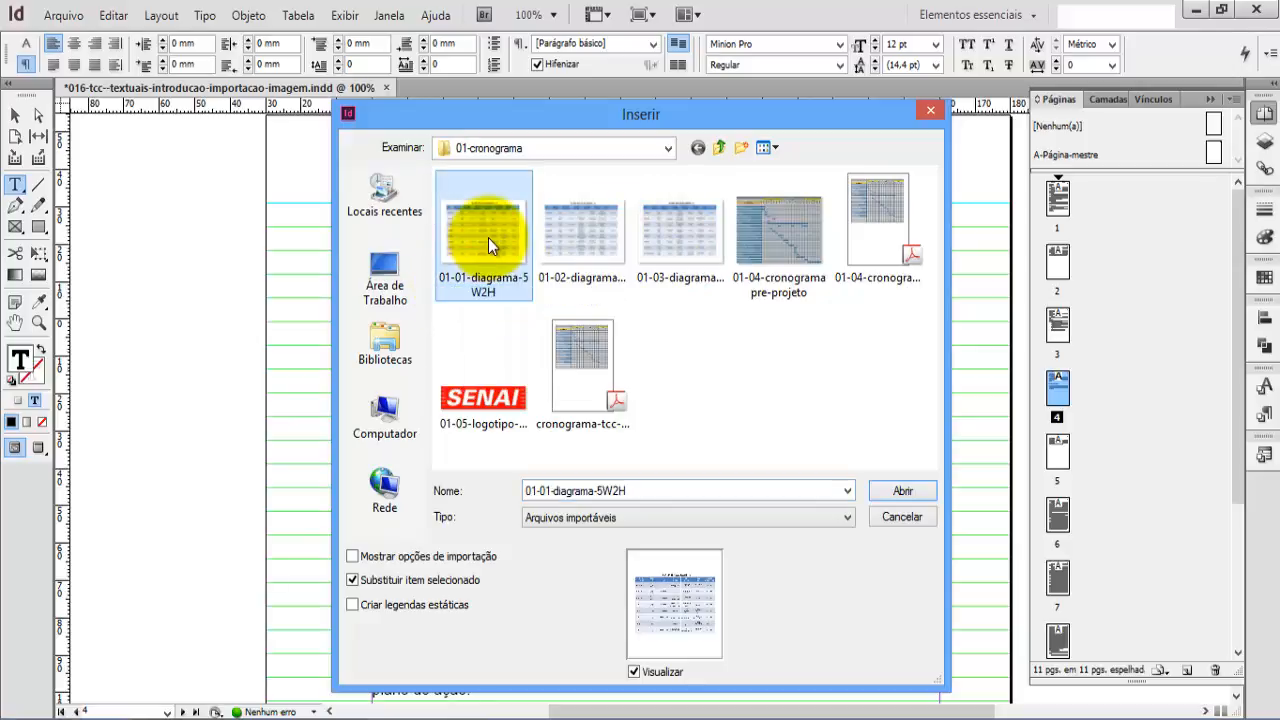
{"action": "left_click", "coordinate": [903, 490]}
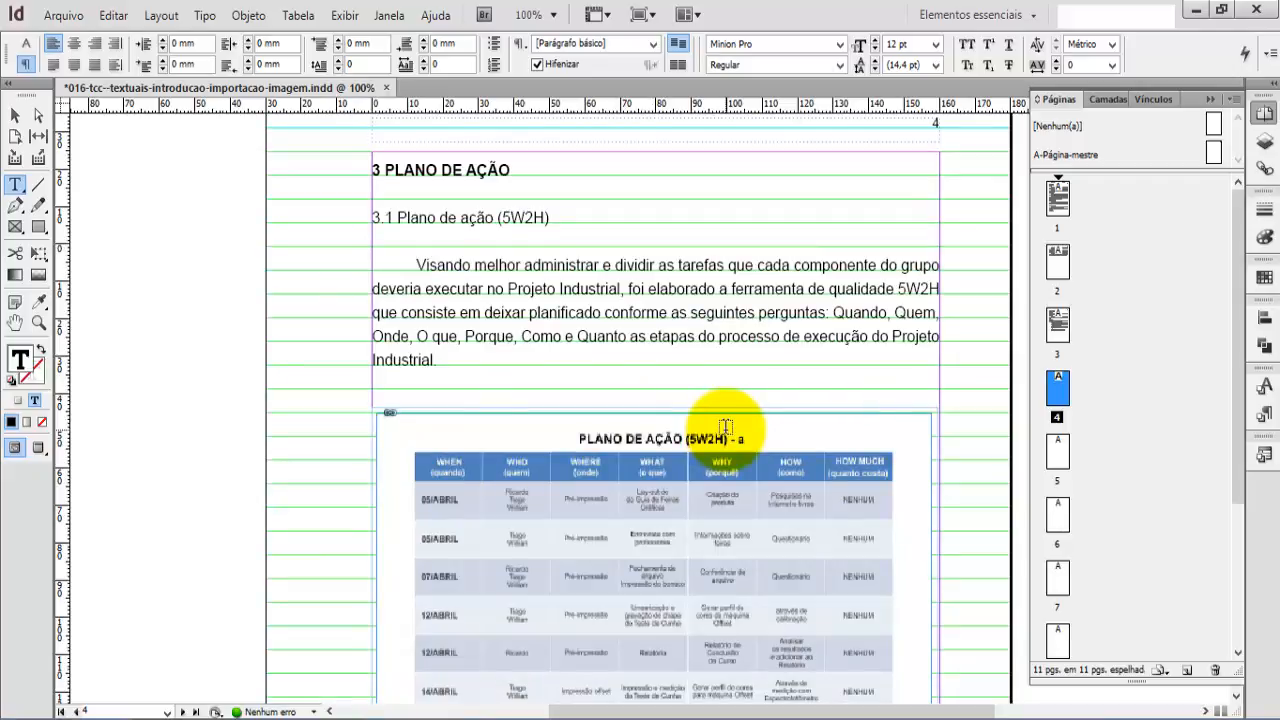
- Examine how the placed 5W2H diagram fits in the table and between the section 3.1 paragraph and heading 3.2
{"action": "scroll", "coordinate": [722, 426], "scroll_direction": "down", "scroll_amount": 1}
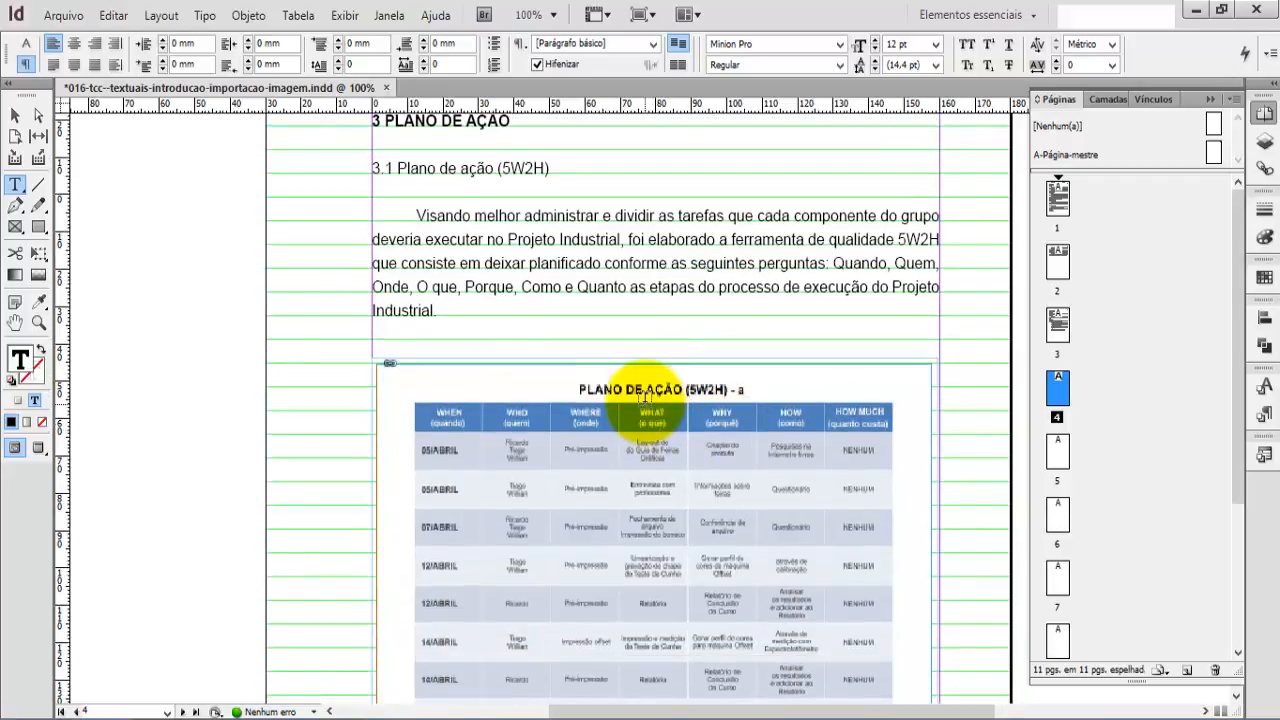
{"action": "scroll", "coordinate": [582, 360], "scroll_direction": "down", "scroll_amount": 4}
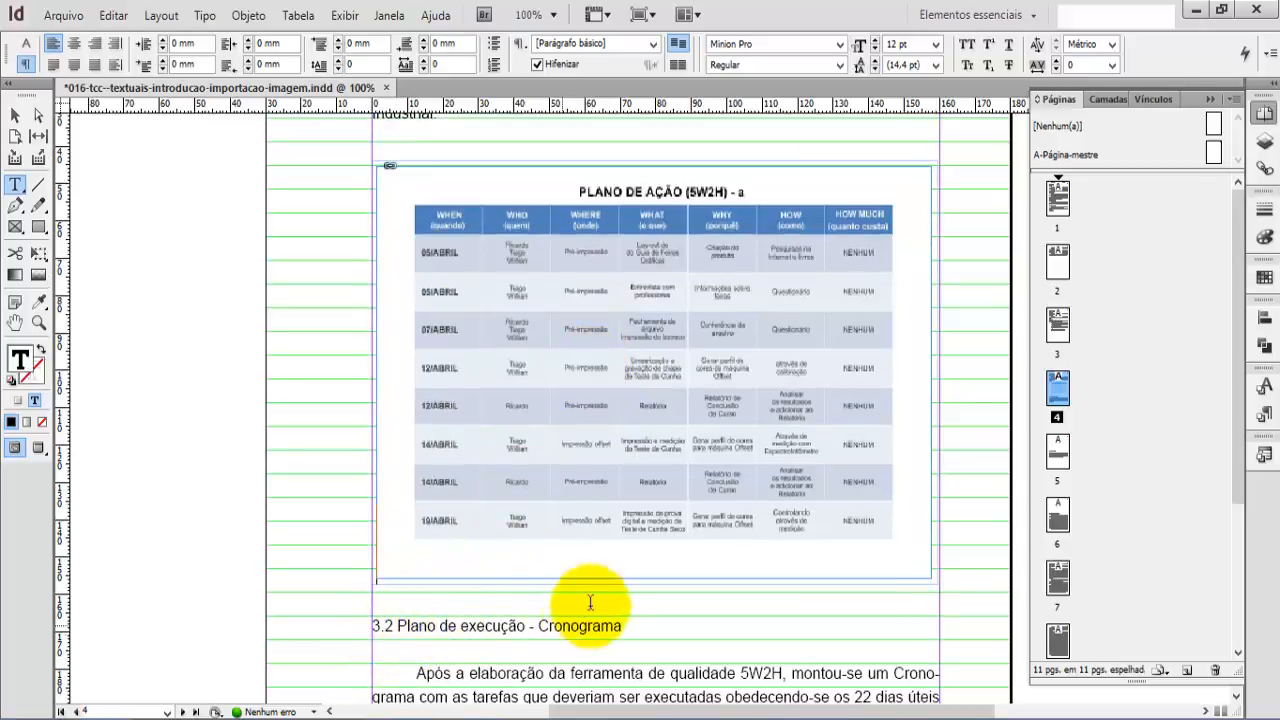
{"action": "scroll", "coordinate": [598, 560], "scroll_direction": "down", "scroll_amount": 2}
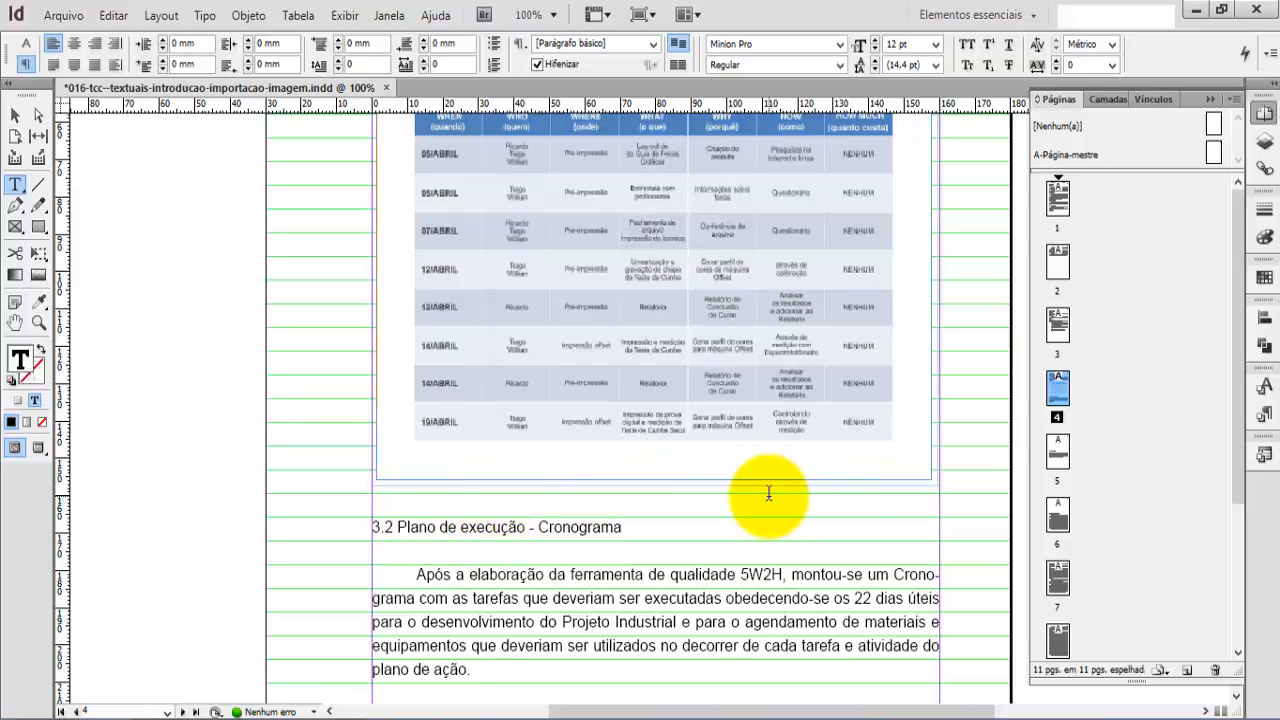
{"action": "scroll", "coordinate": [768, 493], "scroll_direction": "up", "scroll_amount": 1}
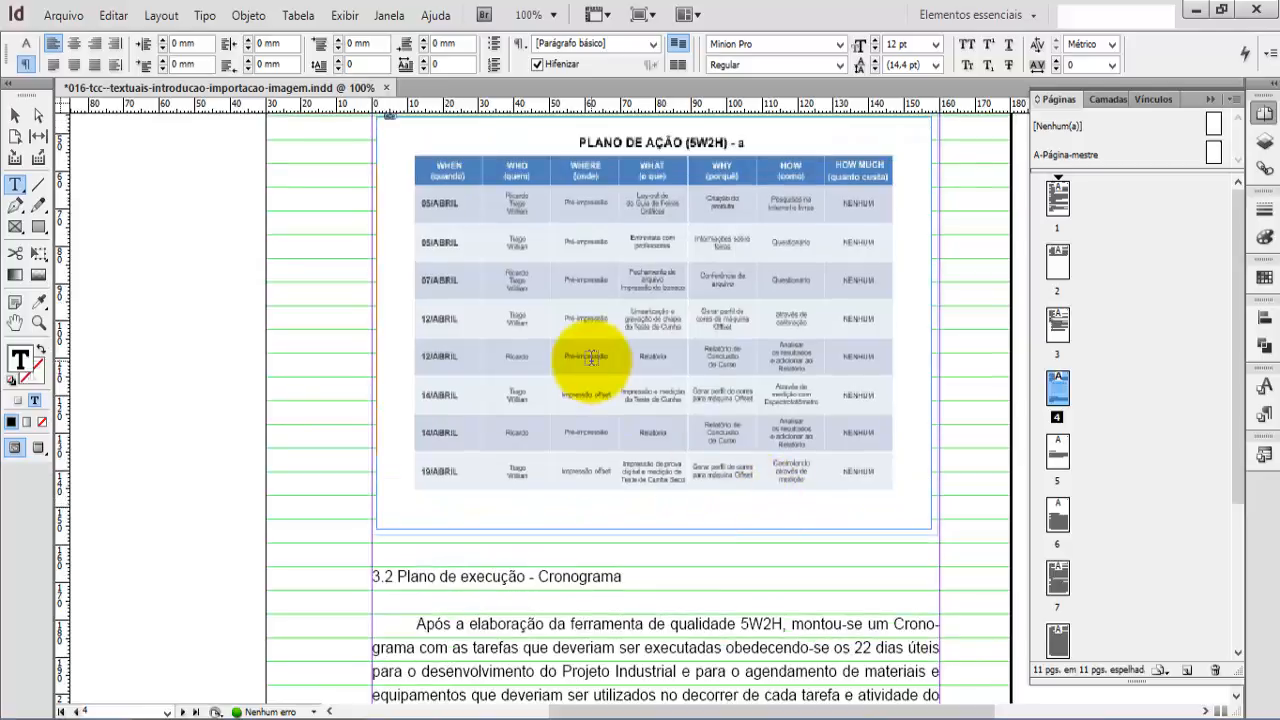
{"action": "scroll", "coordinate": [593, 358], "scroll_direction": "up", "scroll_amount": 1}
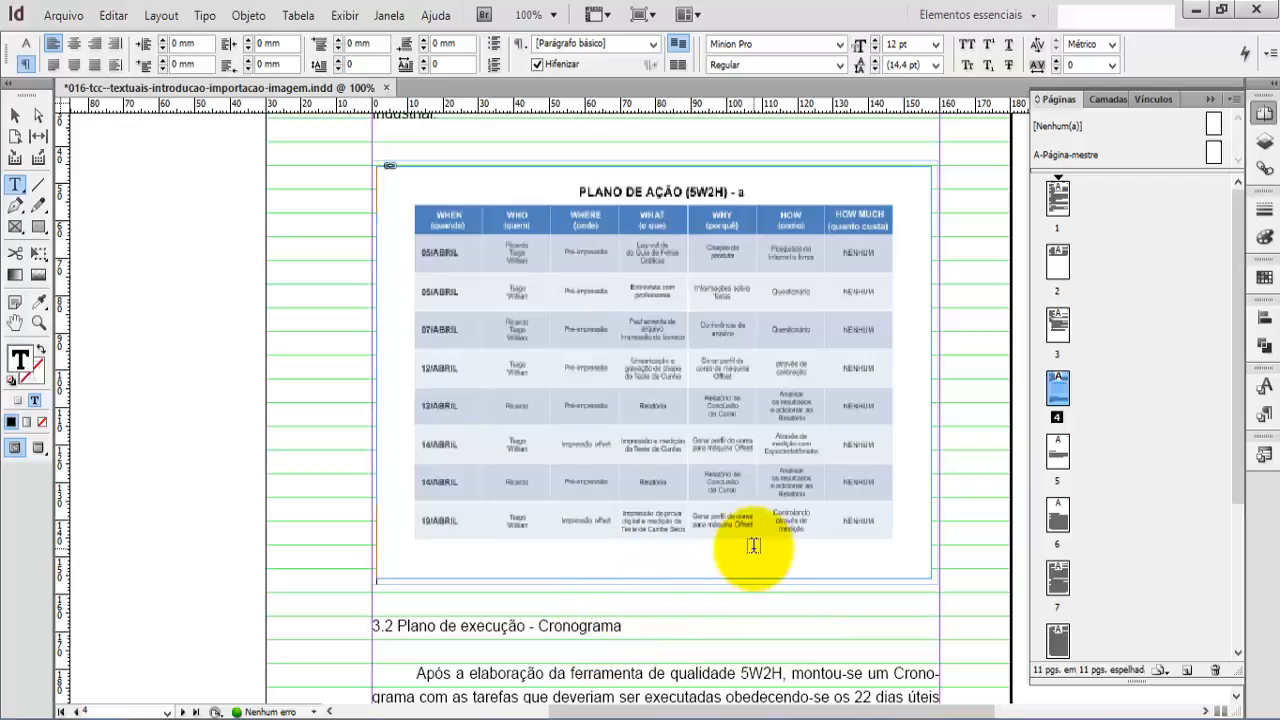
{"action": "scroll", "coordinate": [750, 543], "scroll_direction": "up", "scroll_amount": 1}
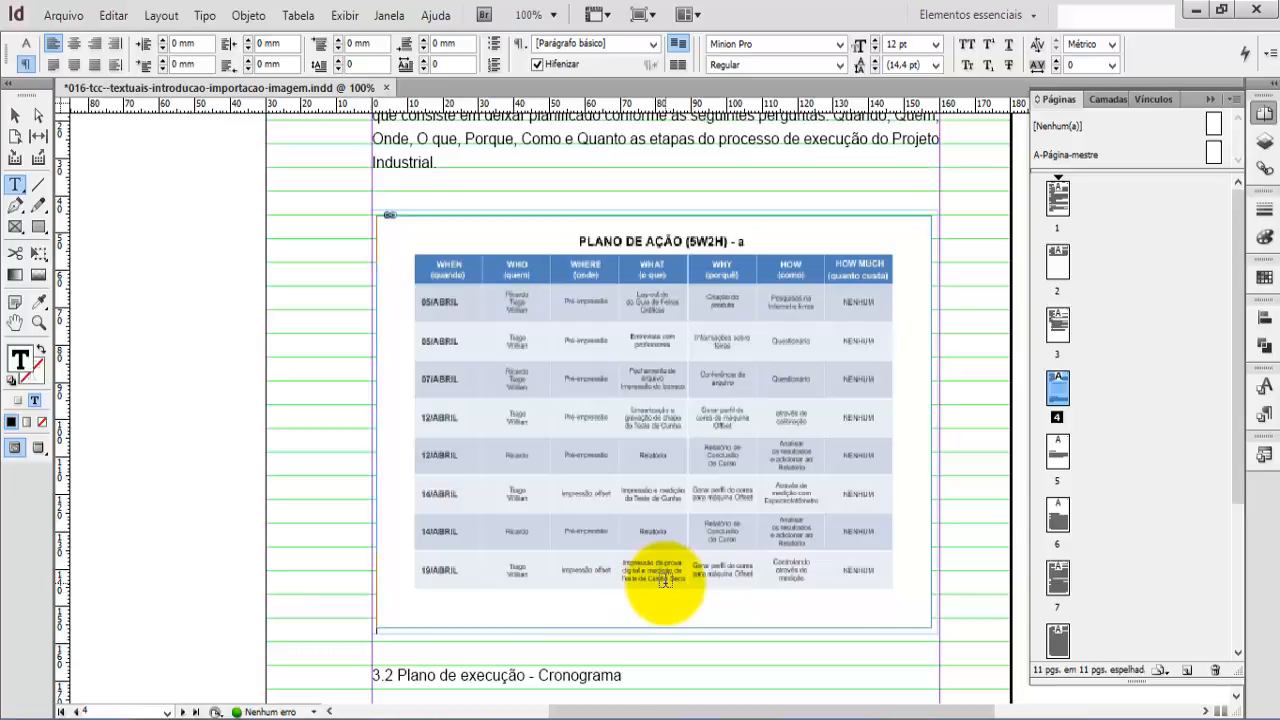
{"action": "scroll", "coordinate": [677, 580], "scroll_direction": "up", "scroll_amount": 3}
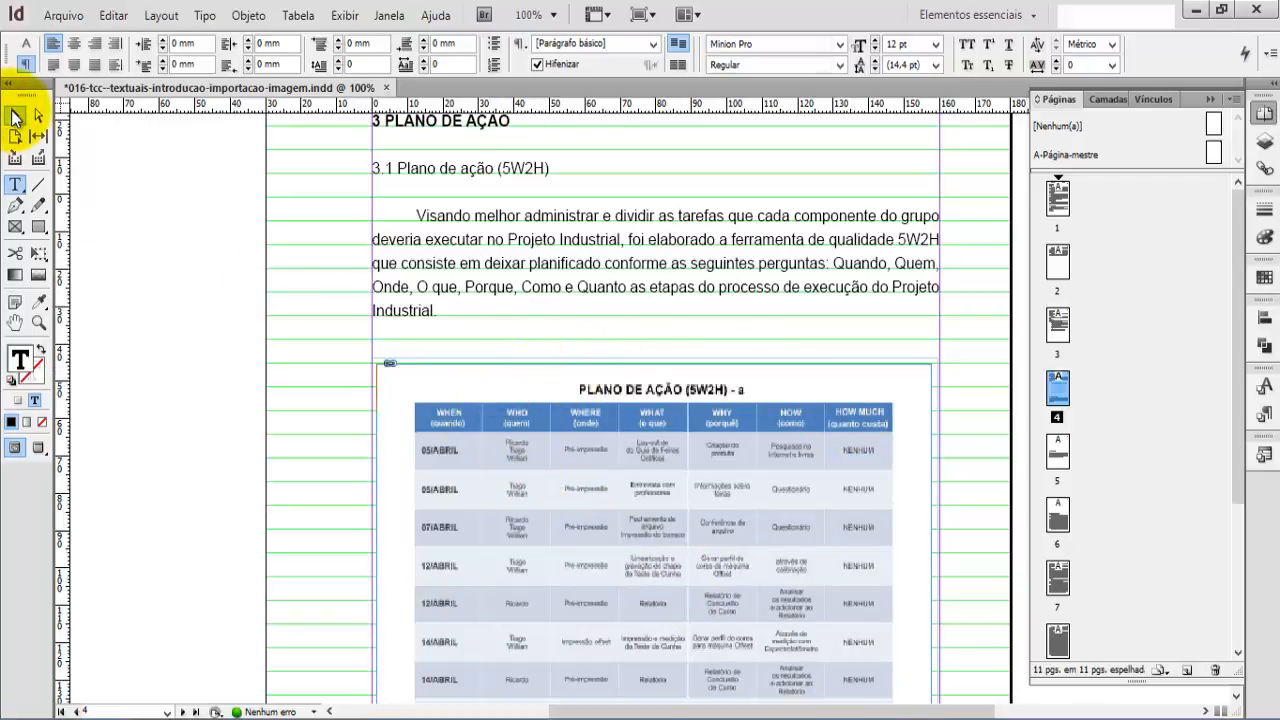
- Select page 4's main text frame and compare its side edges with those of the table and the placed image
{"action": "left_click", "coordinate": [12, 117]}
{"action": "left_click", "coordinate": [712, 304]}
{"action": "scroll", "coordinate": [690, 300], "scroll_direction": "up", "scroll_amount": 1}
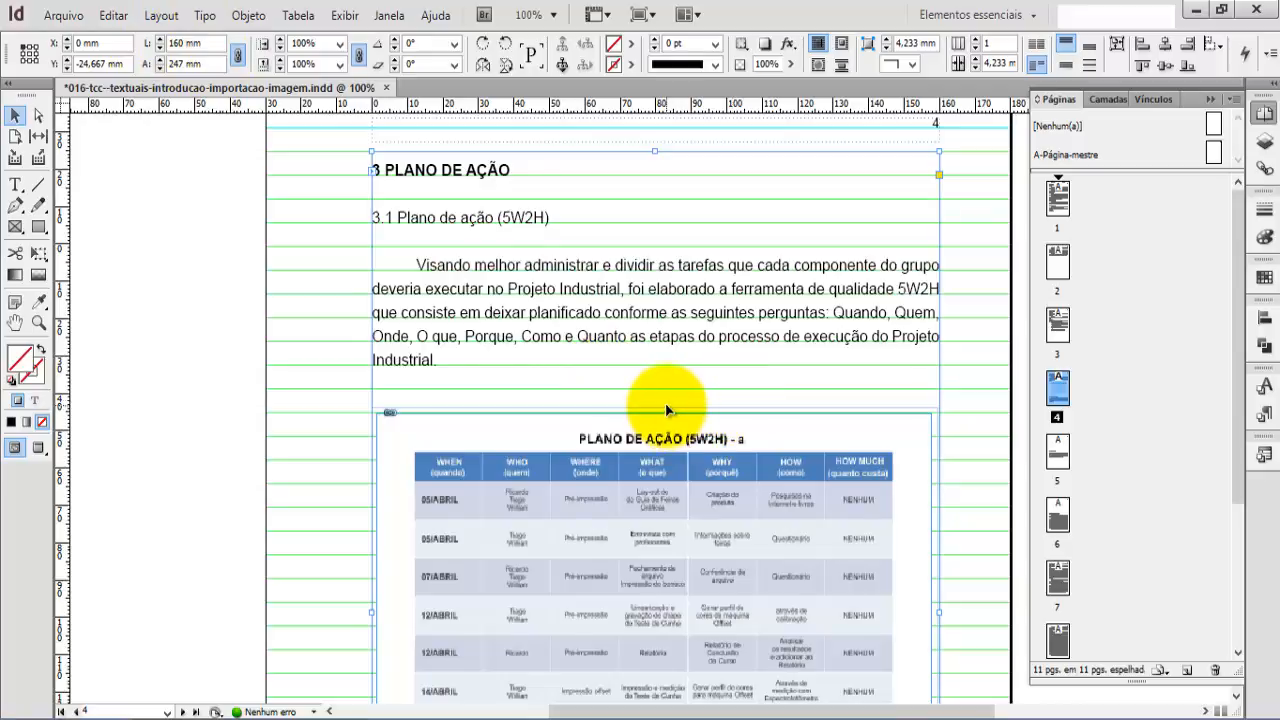
{"action": "scroll", "coordinate": [668, 410], "scroll_direction": "down", "scroll_amount": 1}
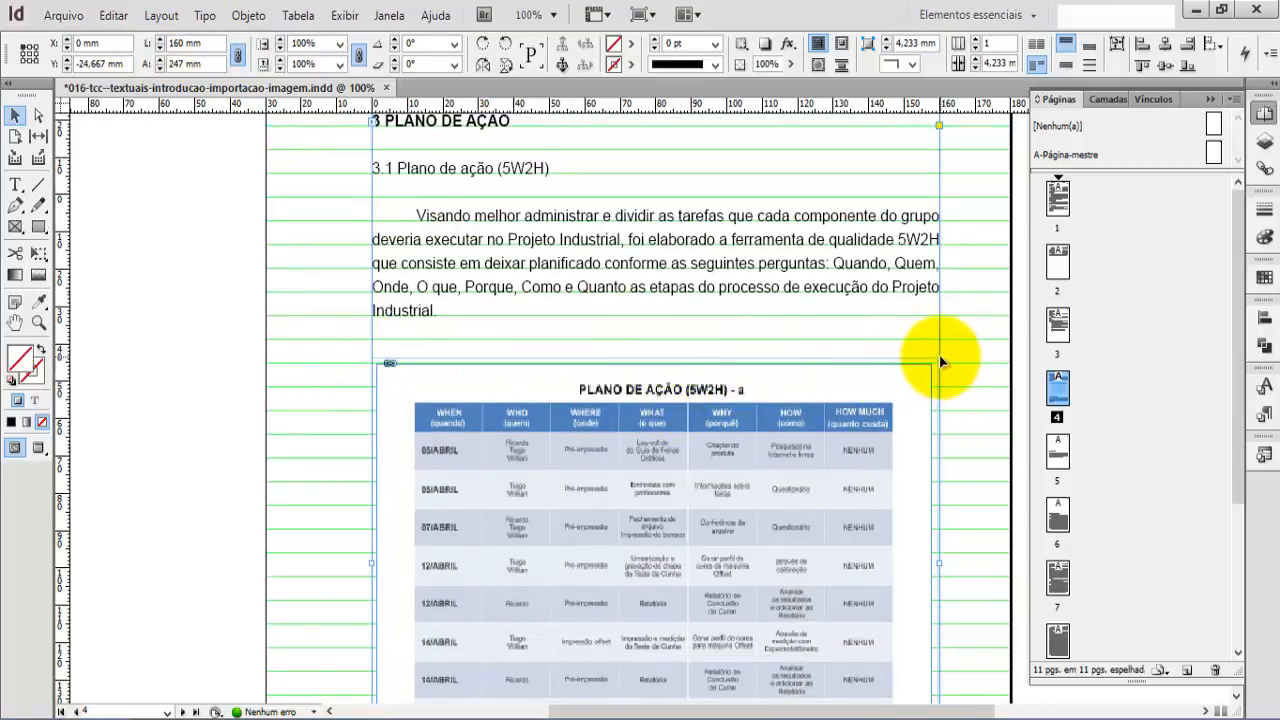
{"action": "scroll", "coordinate": [939, 355], "scroll_direction": "down", "scroll_amount": 1}
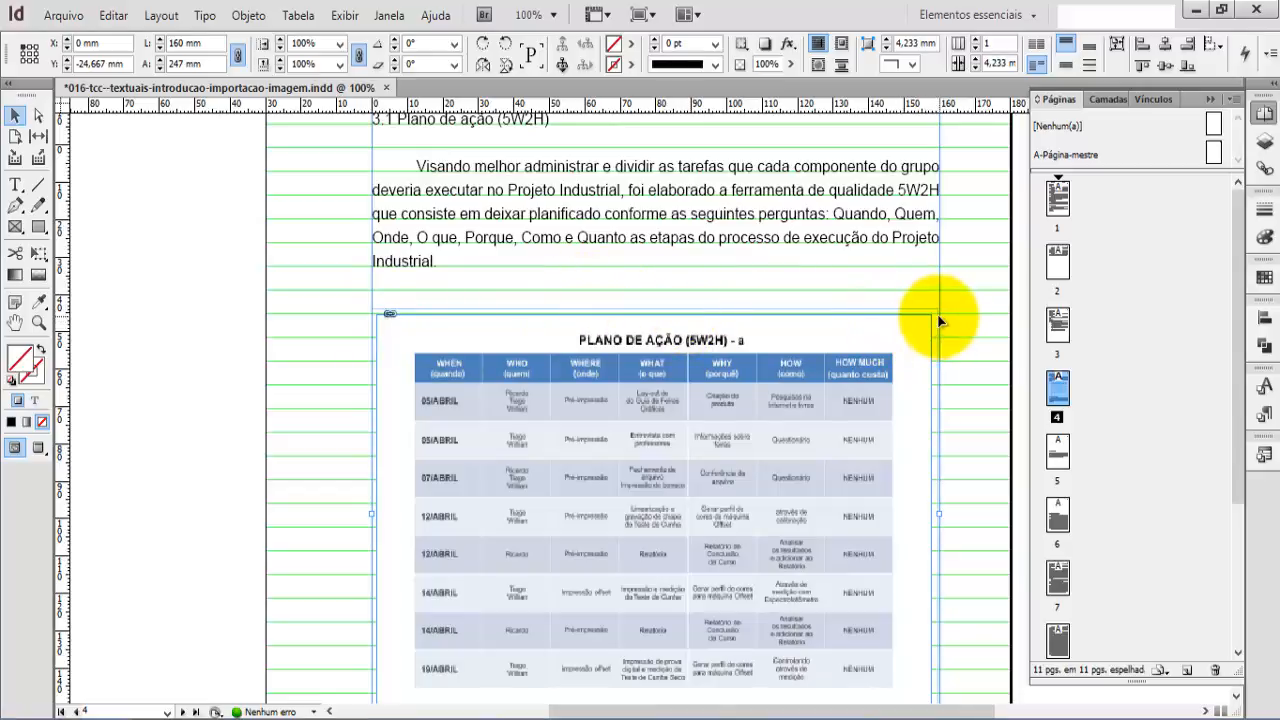
{"action": "scroll", "coordinate": [940, 320], "scroll_direction": "down", "scroll_amount": 2}
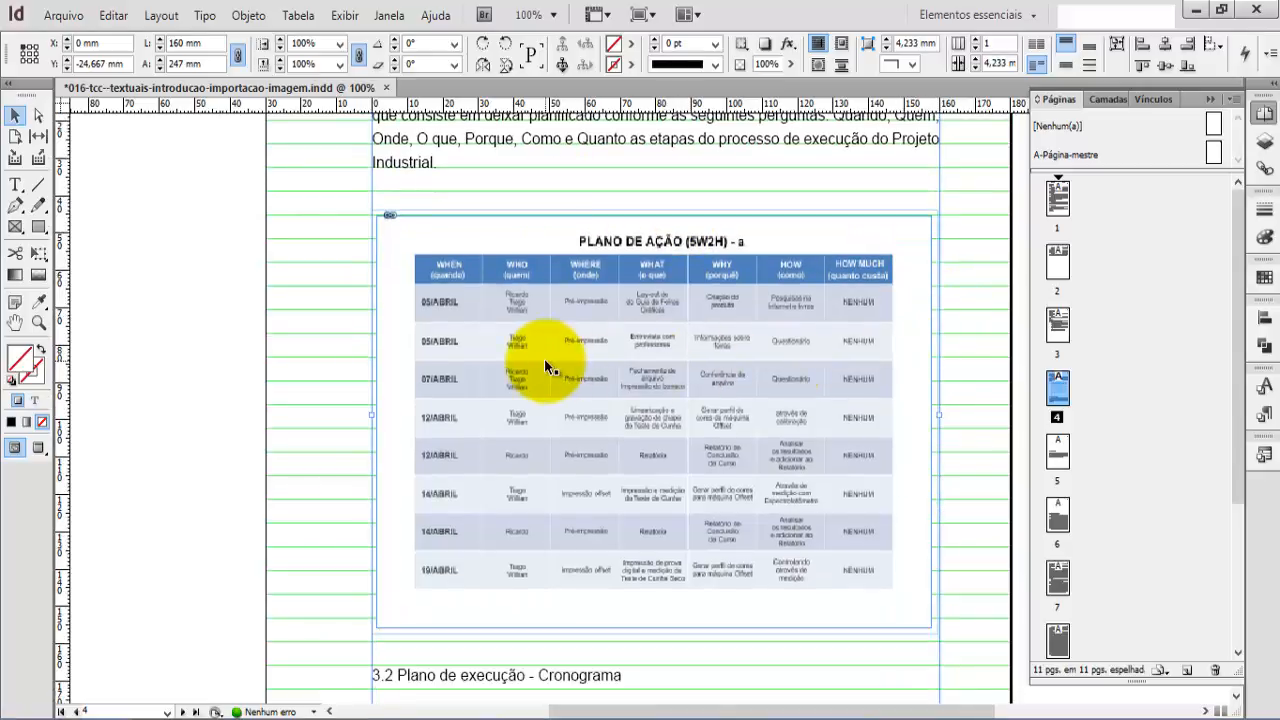
{"action": "left_click", "coordinate": [717, 356]}
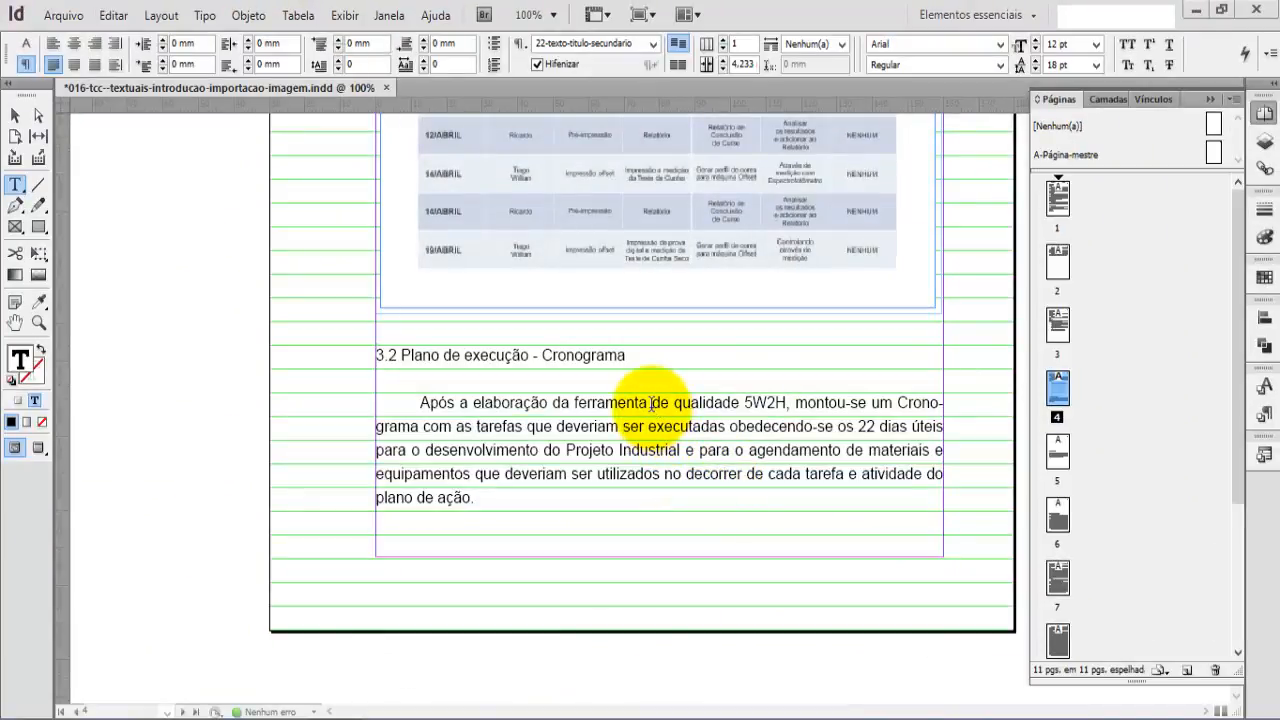
- Show the rulers and add three empty lines before the heading "3.2 Plano de execução - Cronograma"
{"action": "key", "text": "ctrl+r"}
{"action": "left_click", "coordinate": [651, 401]}
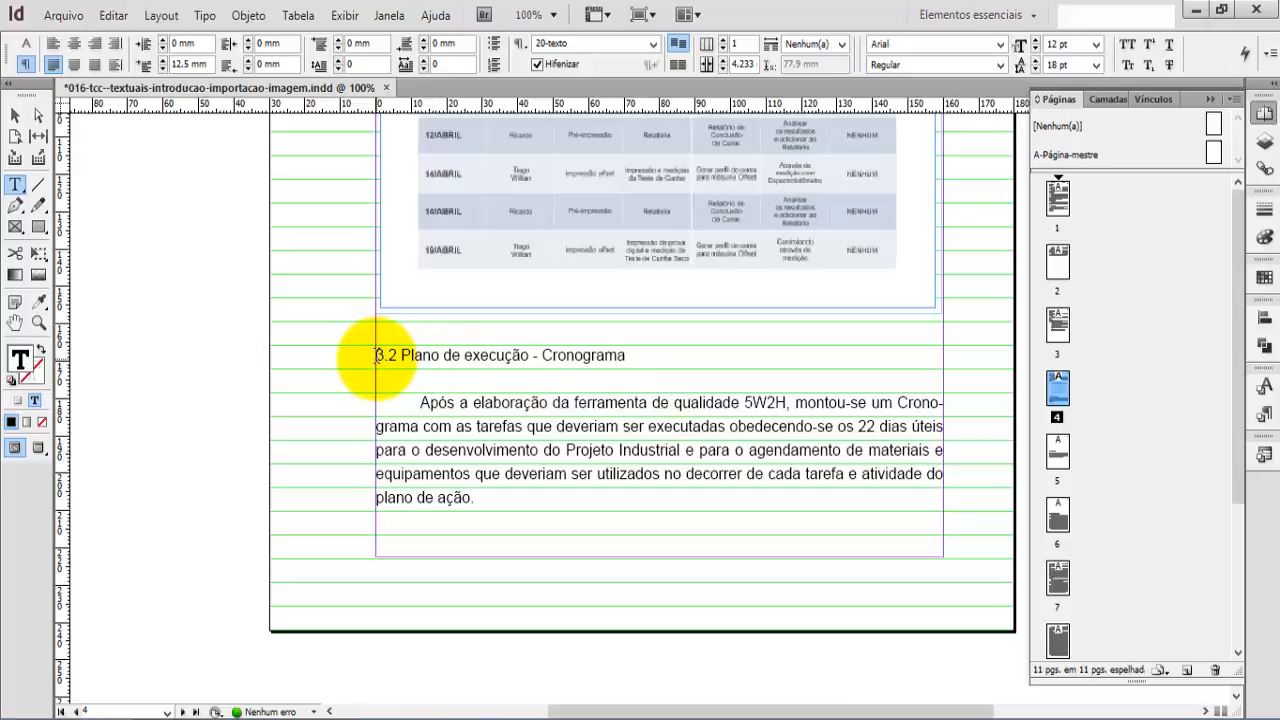
{"action": "left_click", "coordinate": [376, 355]}
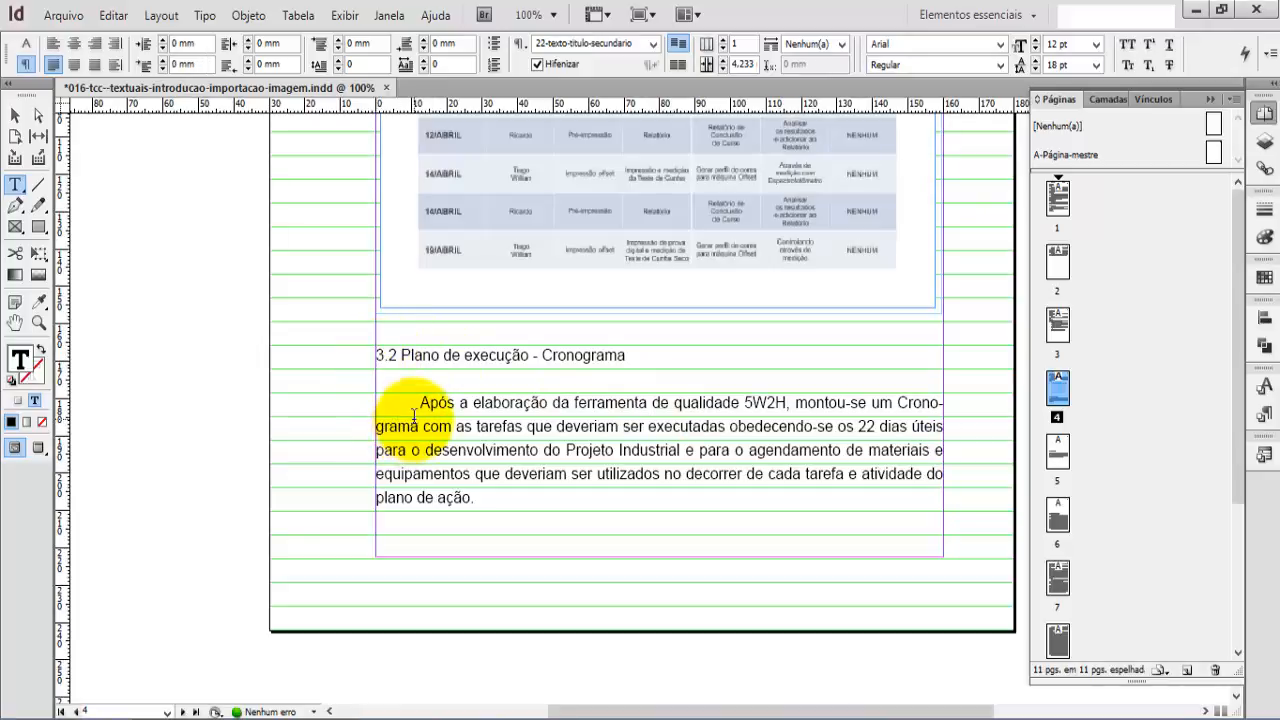
{"action": "key", "text": "Return"}
{"action": "key", "text": "Return"}
{"action": "key", "text": "Return"}
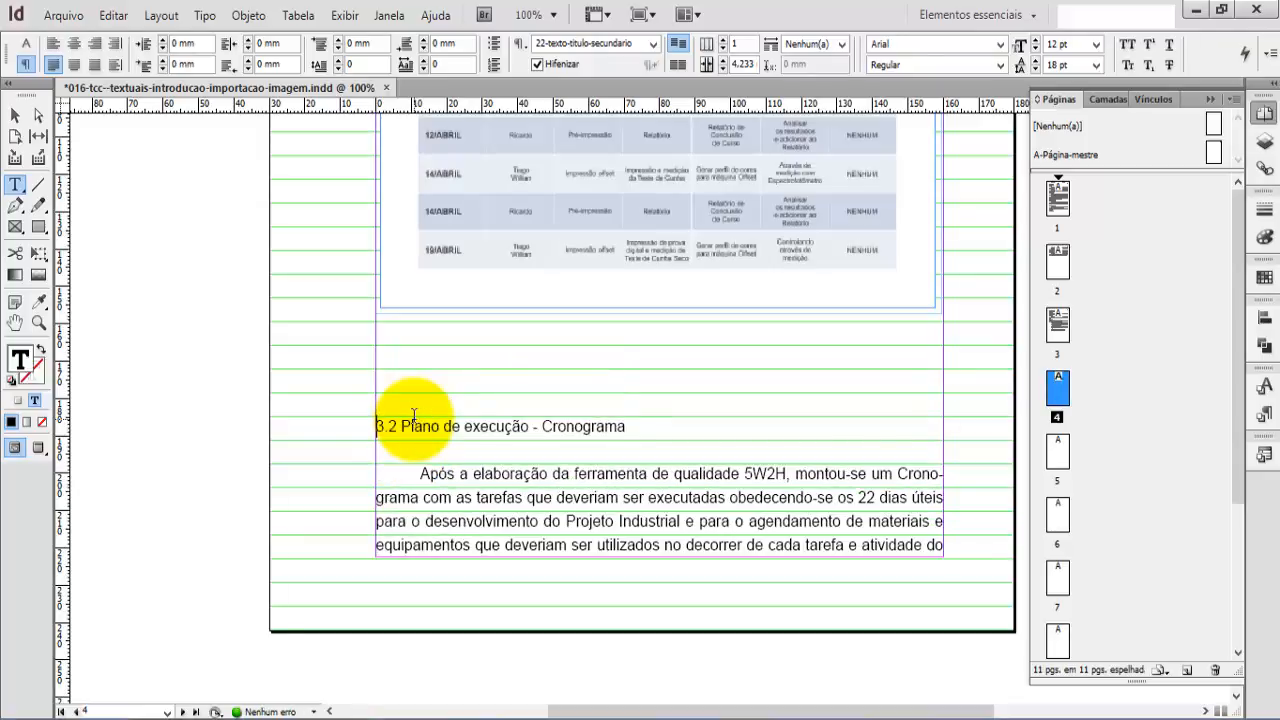
- Insert a table with 1 body row, 1 column and [Sem estilo de tabela] on the first empty line below the image
{"action": "key", "text": "Up"}
{"action": "key", "text": "Up"}
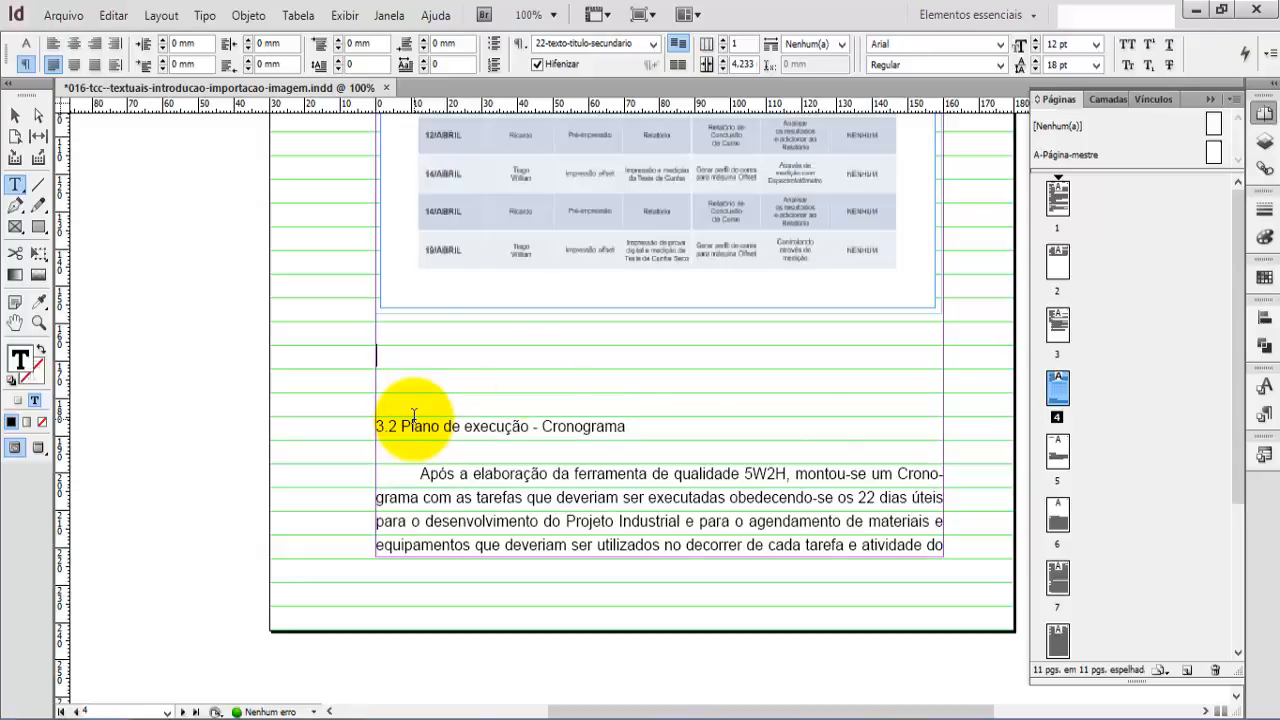
{"action": "left_click", "coordinate": [1263, 458]}
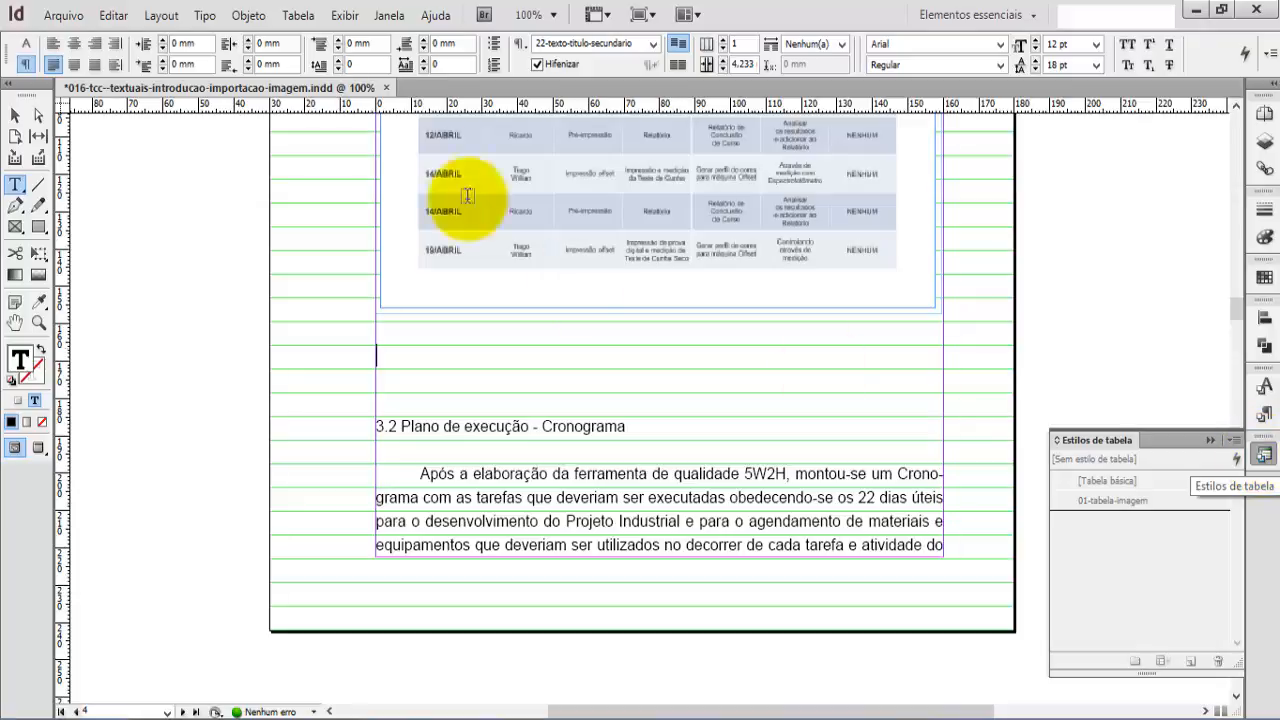
{"action": "left_click", "coordinate": [298, 15]}
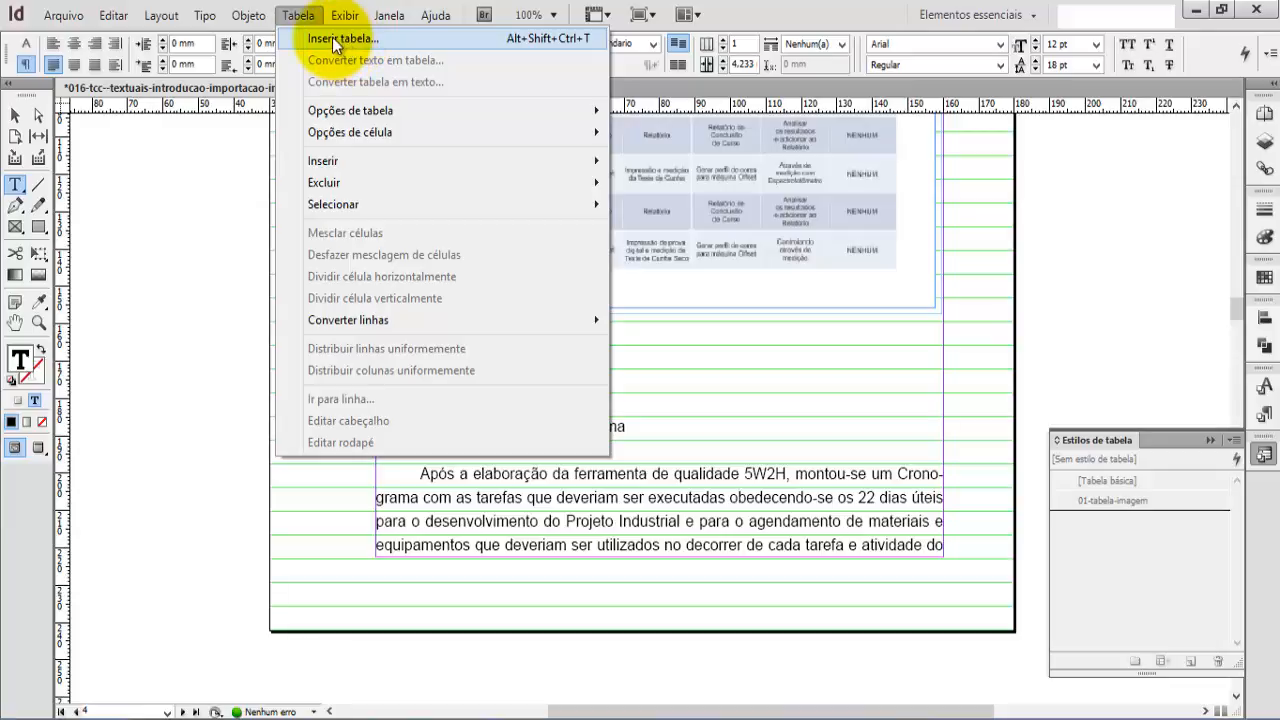
{"action": "left_click", "coordinate": [345, 36]}
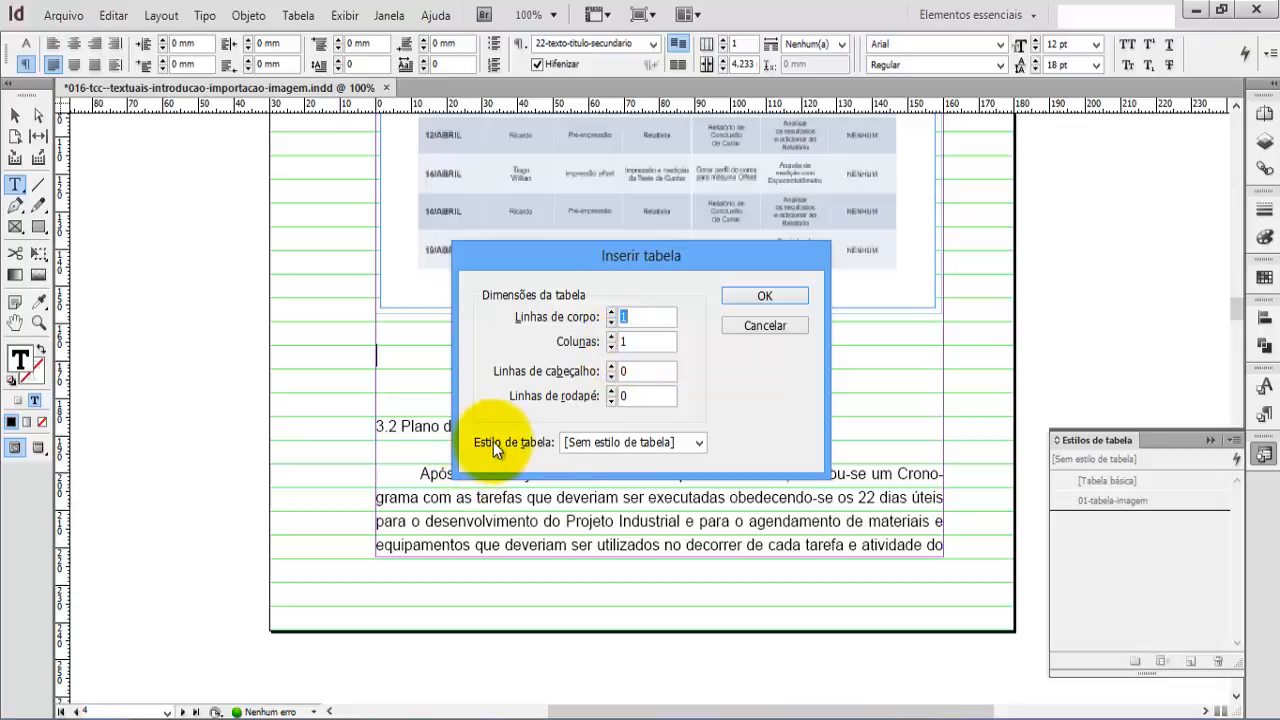
{"action": "left_click", "coordinate": [701, 444]}
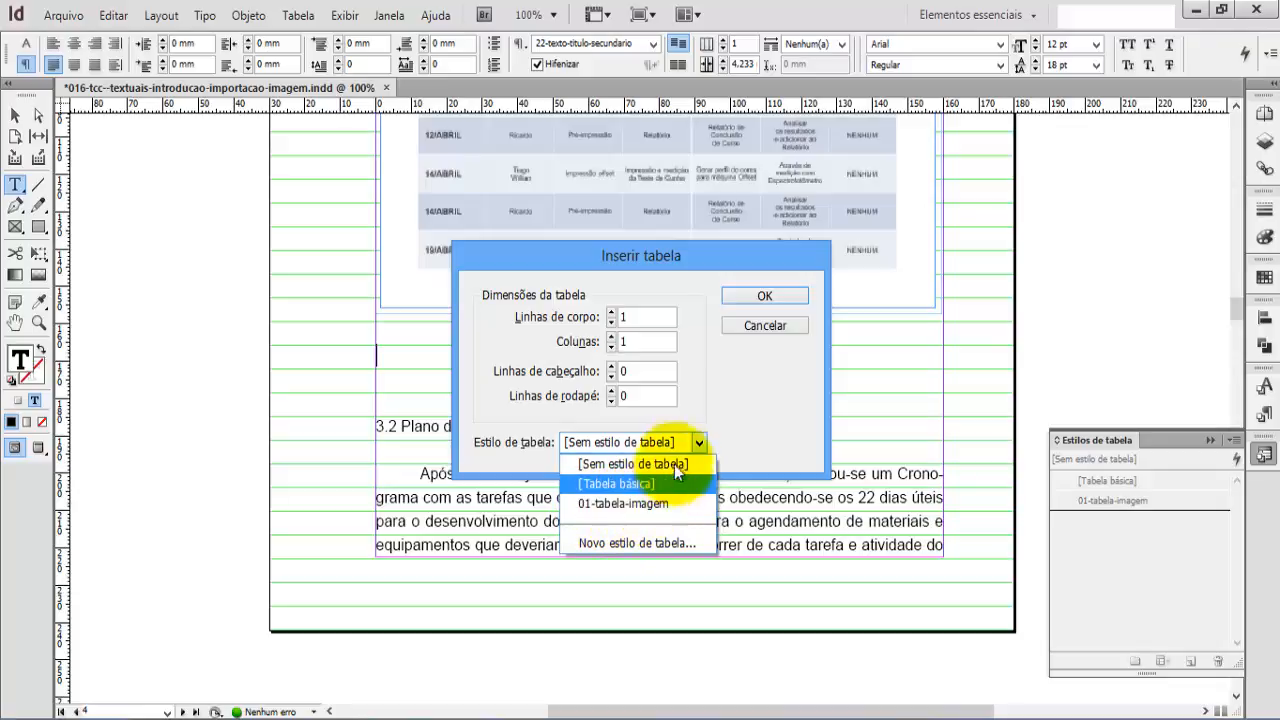
{"action": "left_click", "coordinate": [697, 442]}
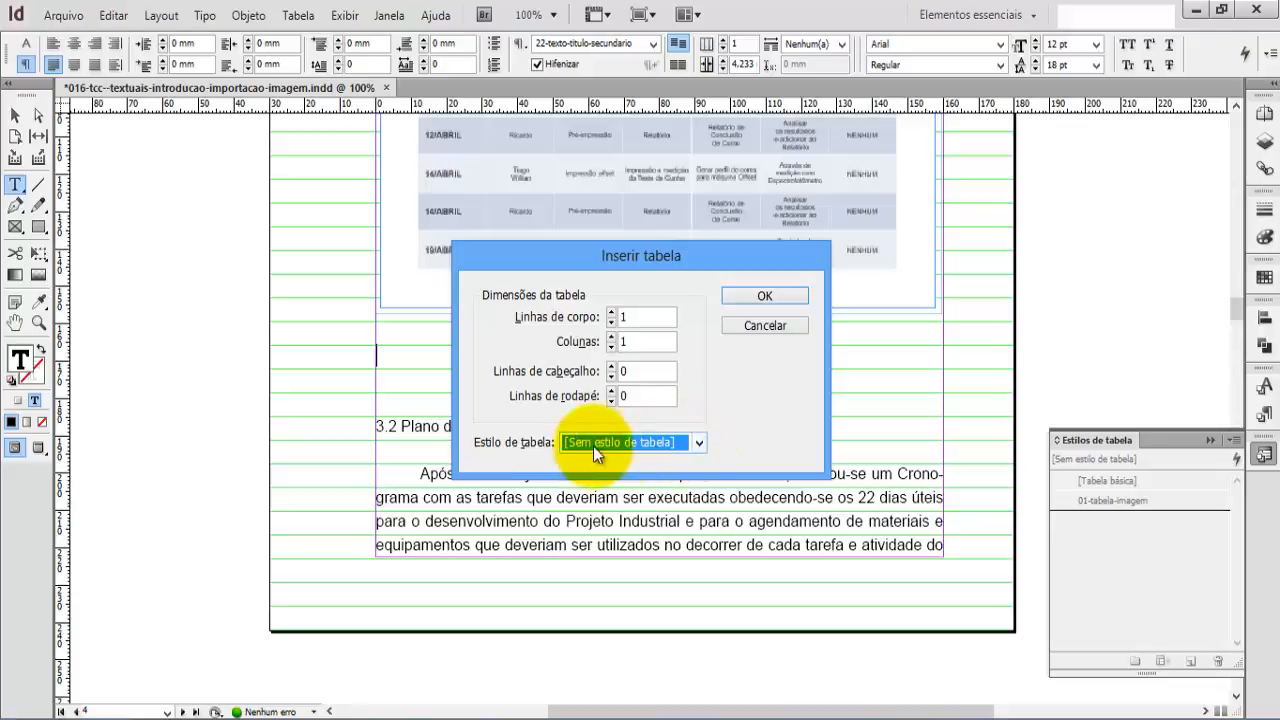
{"action": "left_click", "coordinate": [778, 293]}
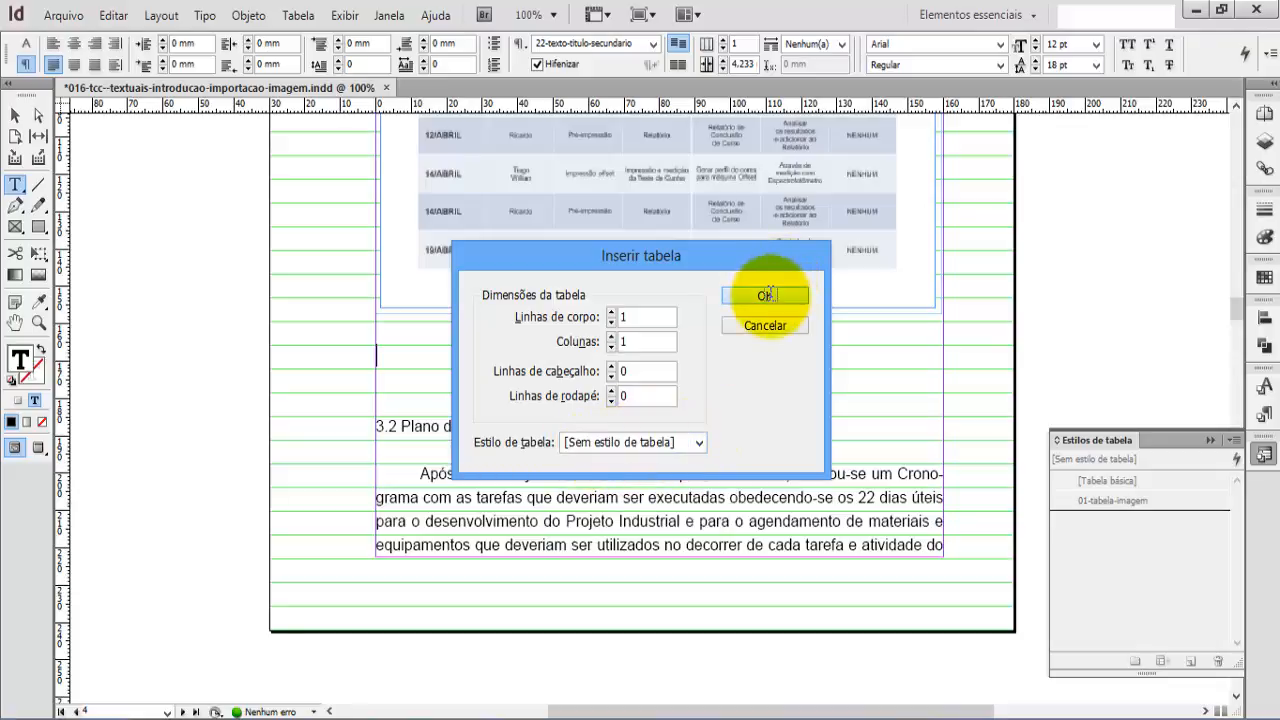
- Select the new one-cell table below the first 5W2H diagram and apply the 01-tabela-imagem table style
{"action": "left_click", "coordinate": [375, 354]}
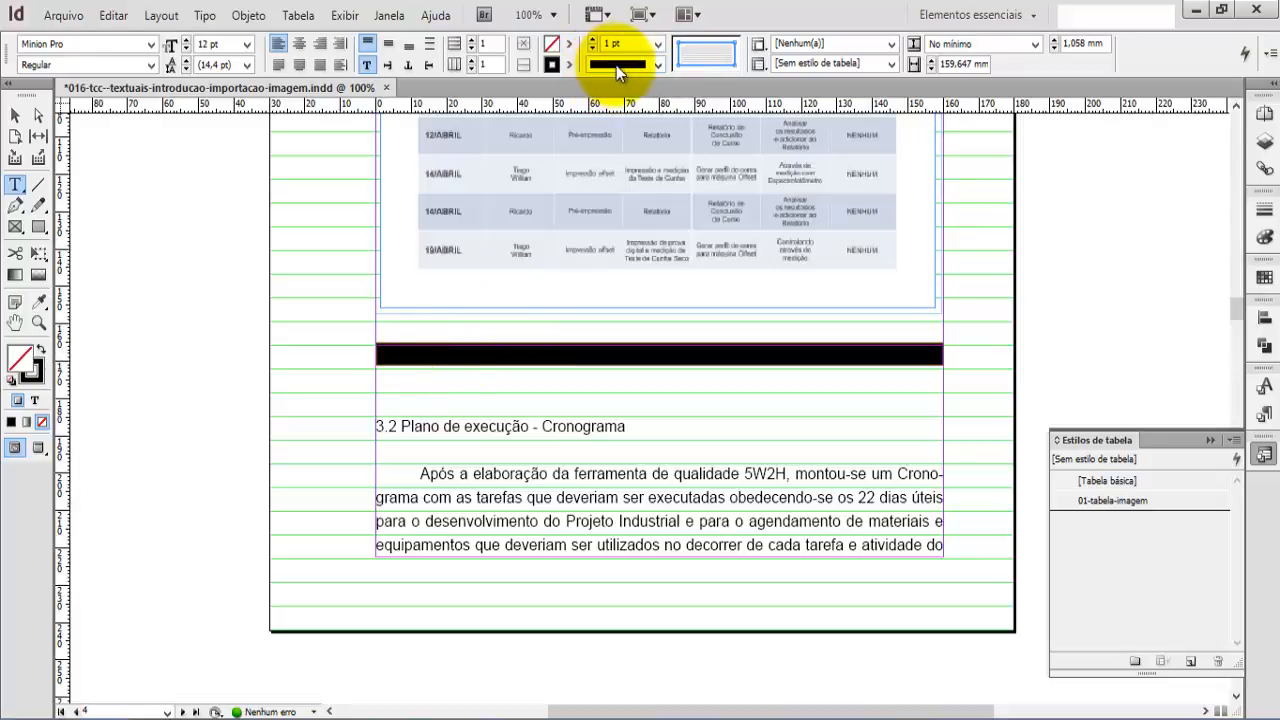
{"action": "left_click", "coordinate": [657, 64]}
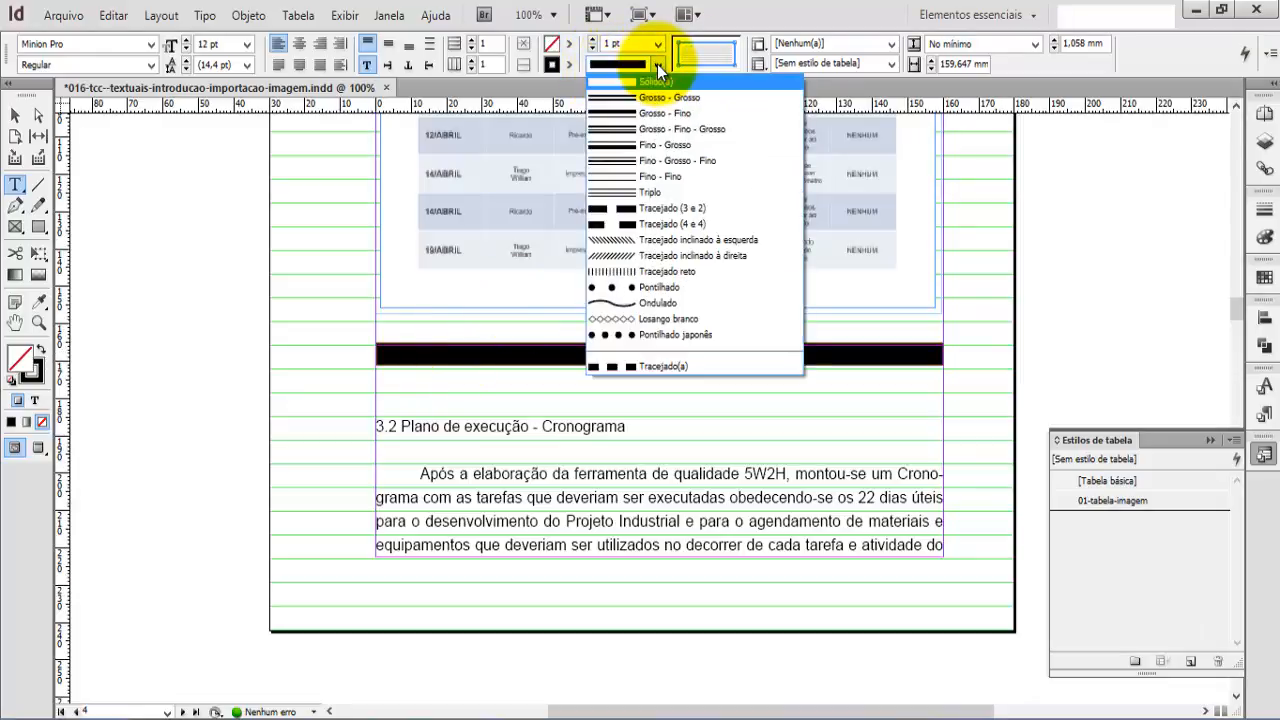
{"action": "left_click", "coordinate": [657, 64]}
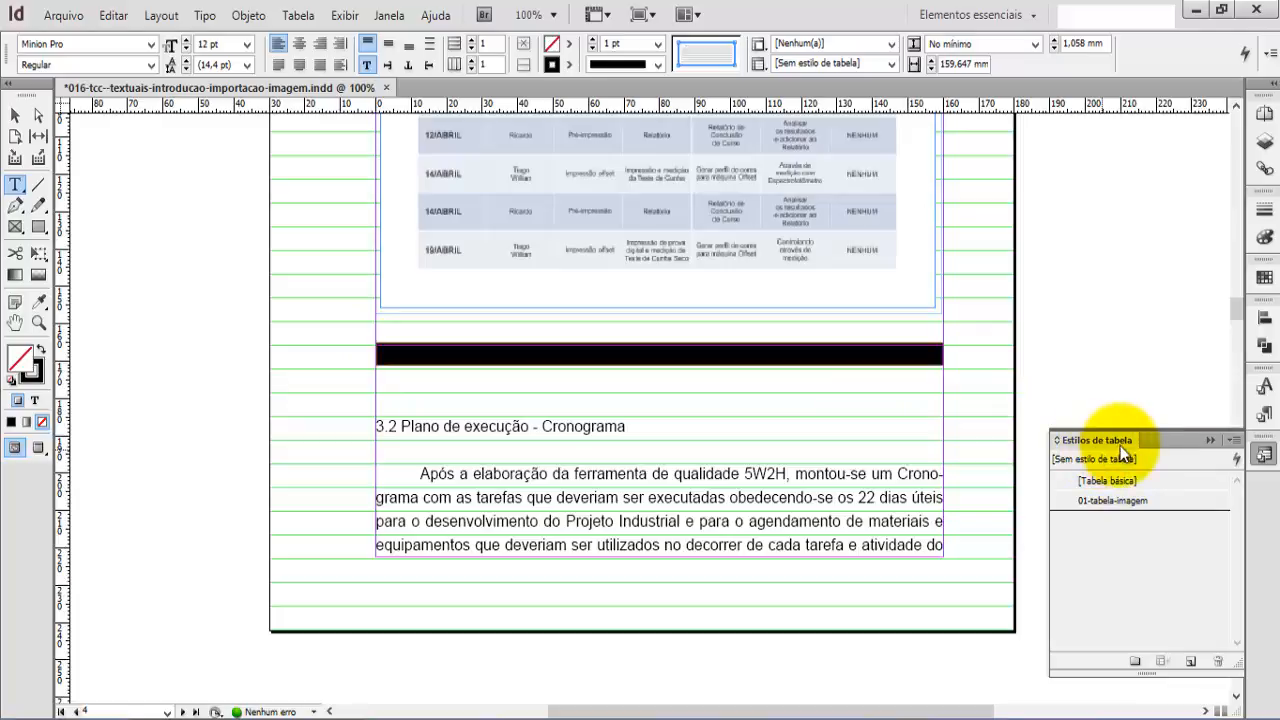
{"action": "left_click", "coordinate": [1107, 501]}
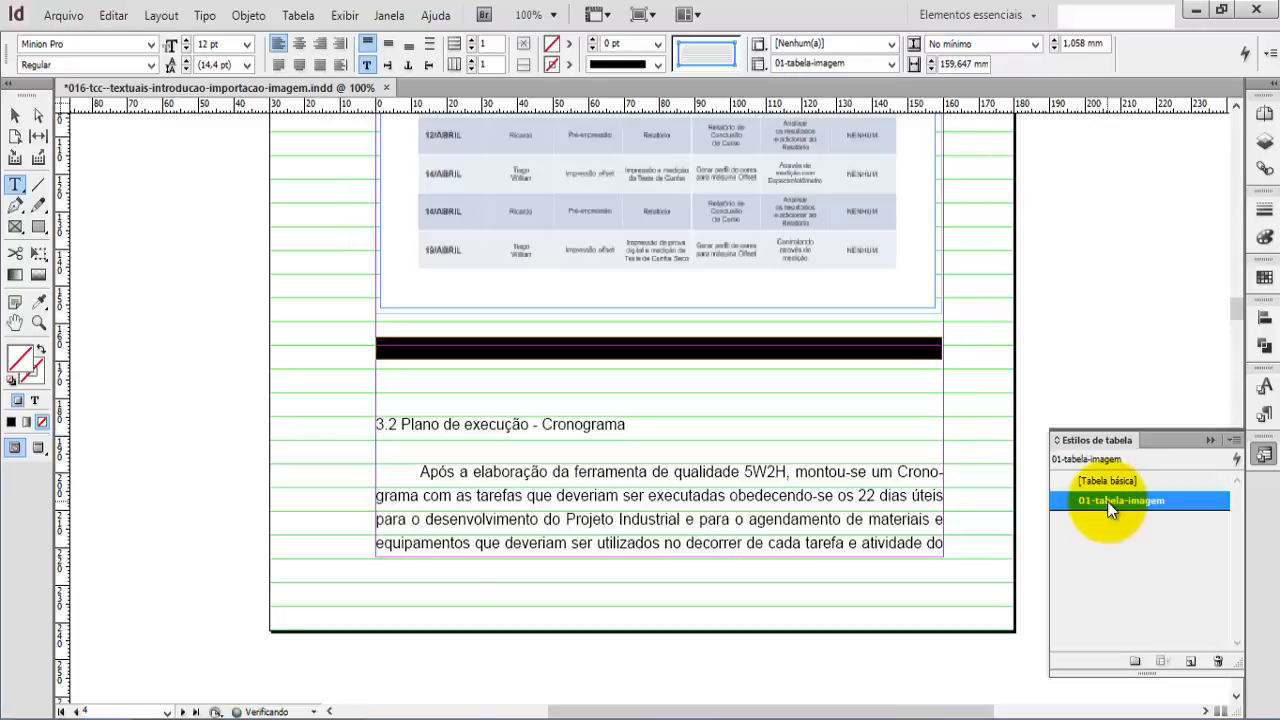
- Place the image 01-02-diagrama-5W2H inside the cell of the newly styled table
{"action": "left_click", "coordinate": [929, 346]}
{"action": "left_click", "coordinate": [480, 347]}
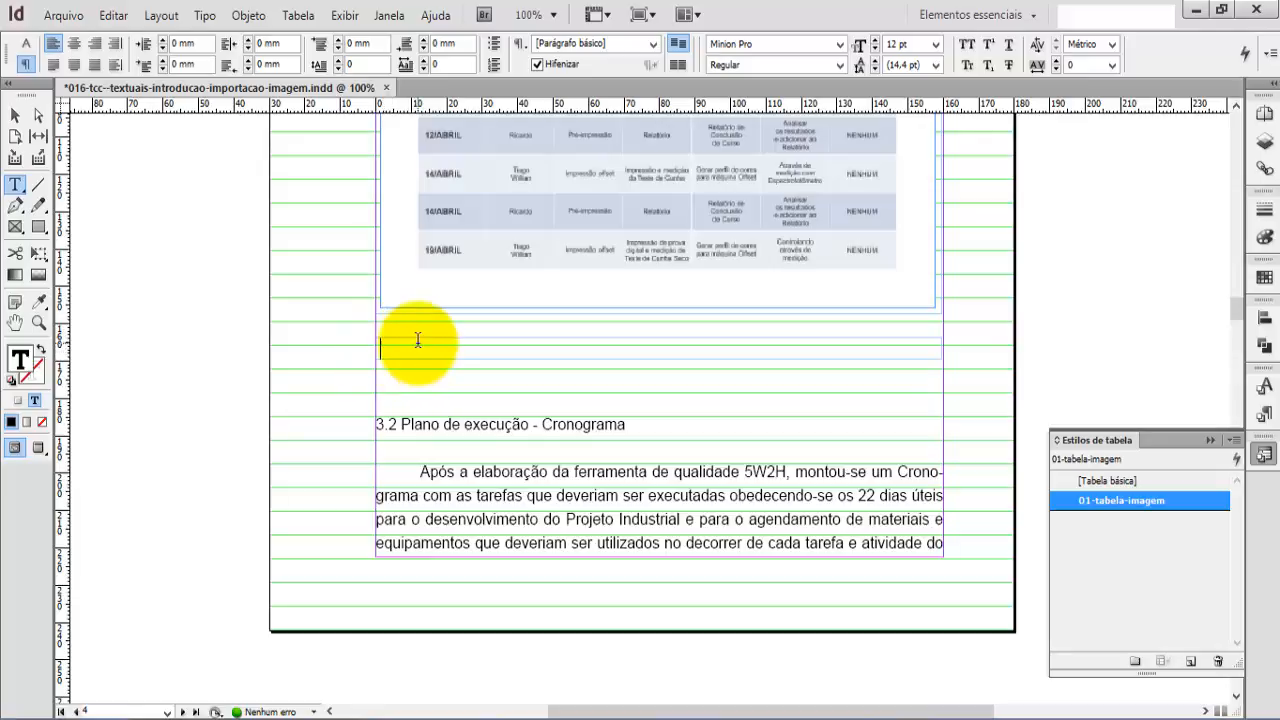
{"action": "left_click", "coordinate": [66, 17]}
{"action": "left_click", "coordinate": [111, 269]}
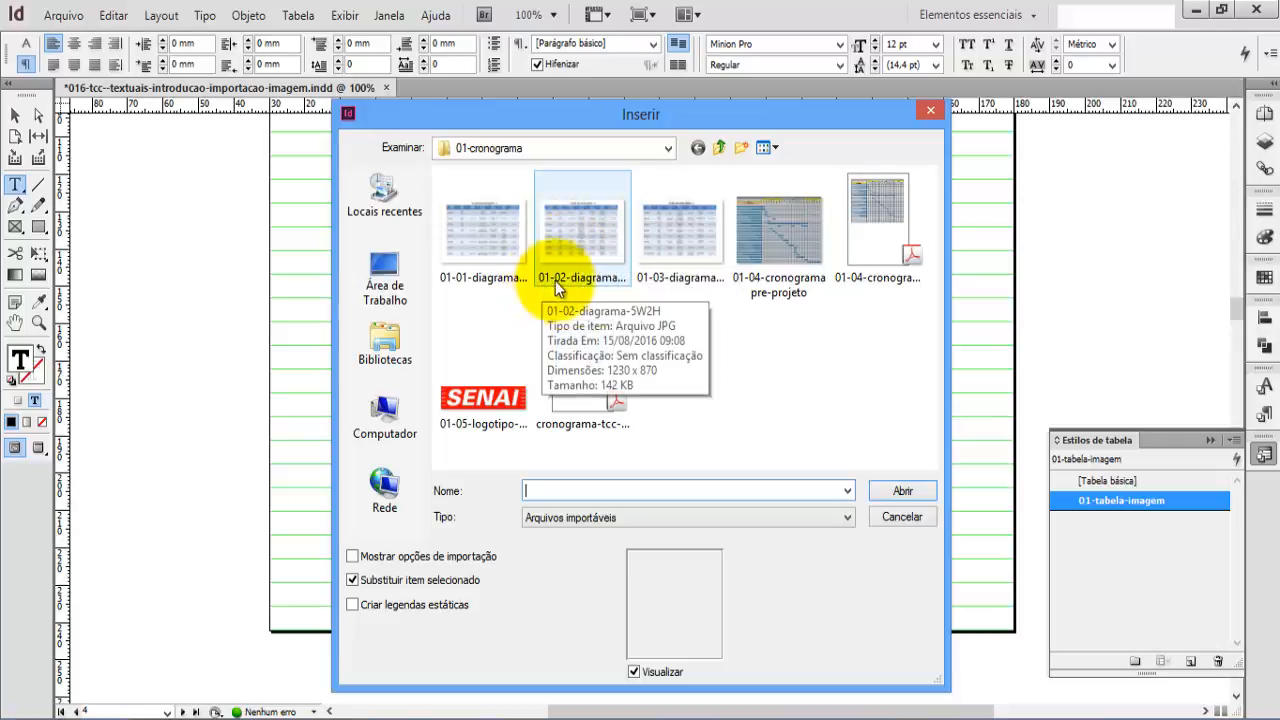
{"action": "left_click", "coordinate": [906, 491]}
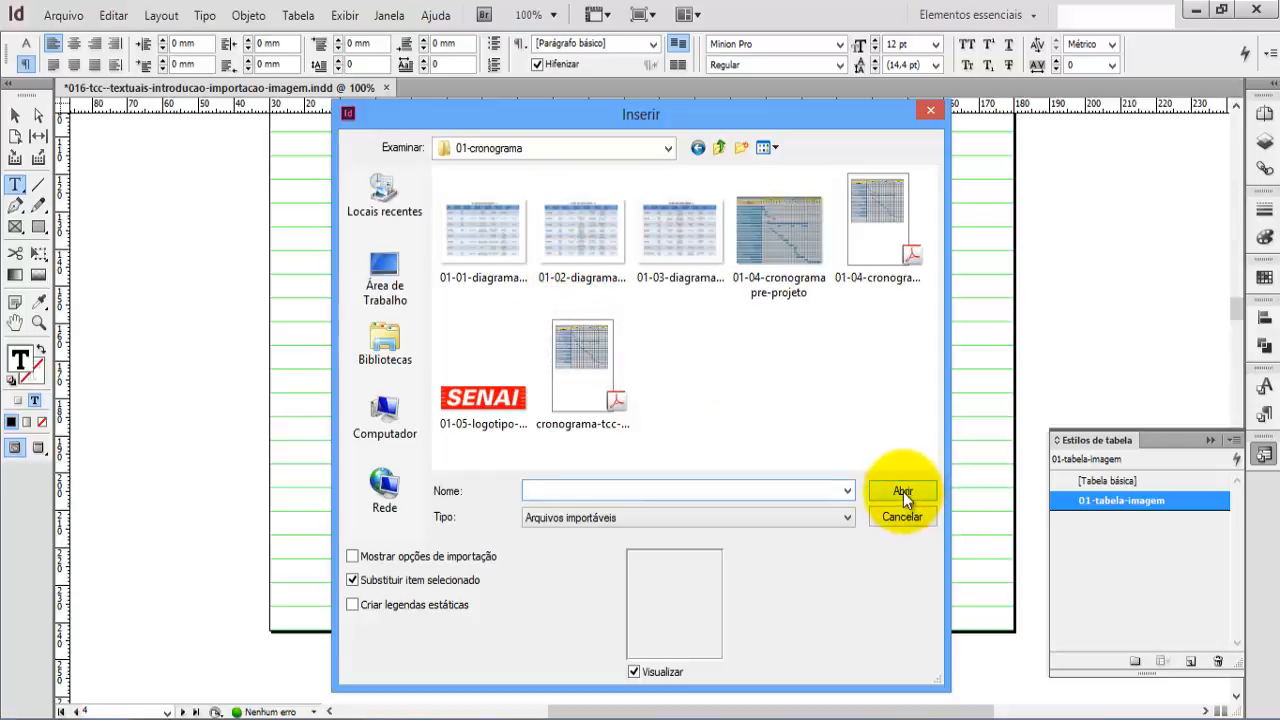
{"action": "left_click", "coordinate": [597, 262]}
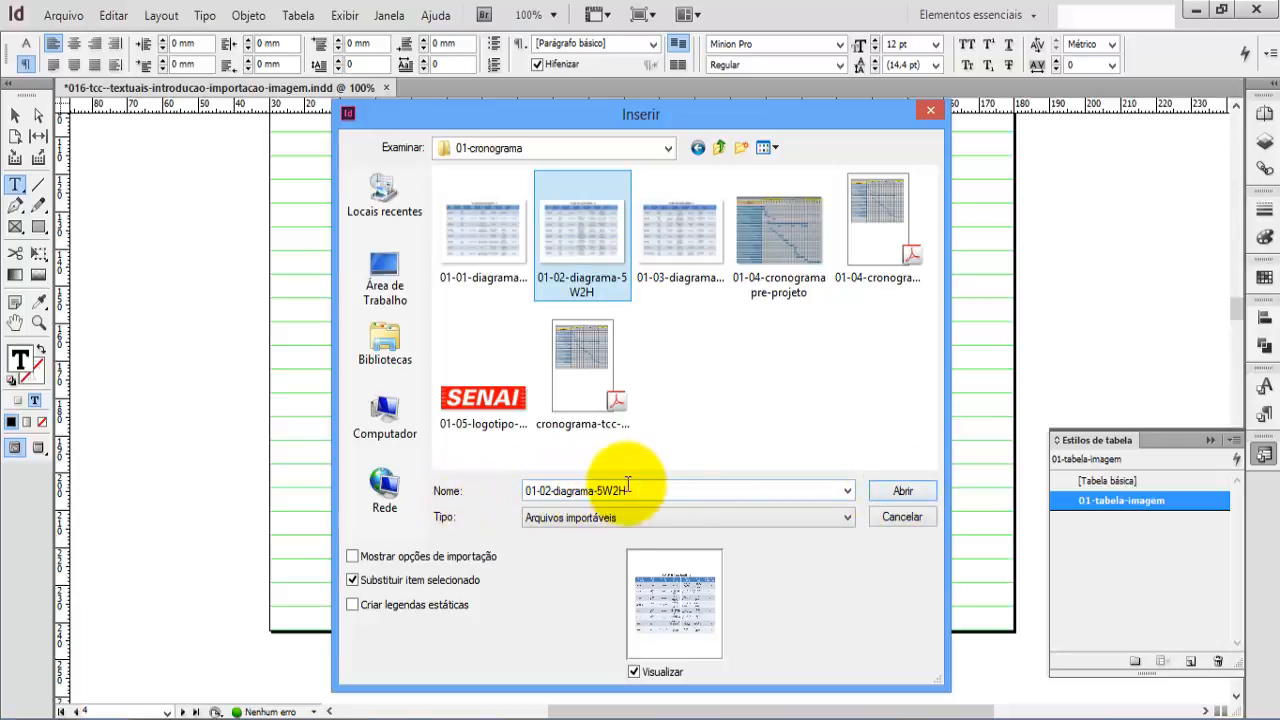
{"action": "left_click", "coordinate": [894, 493]}
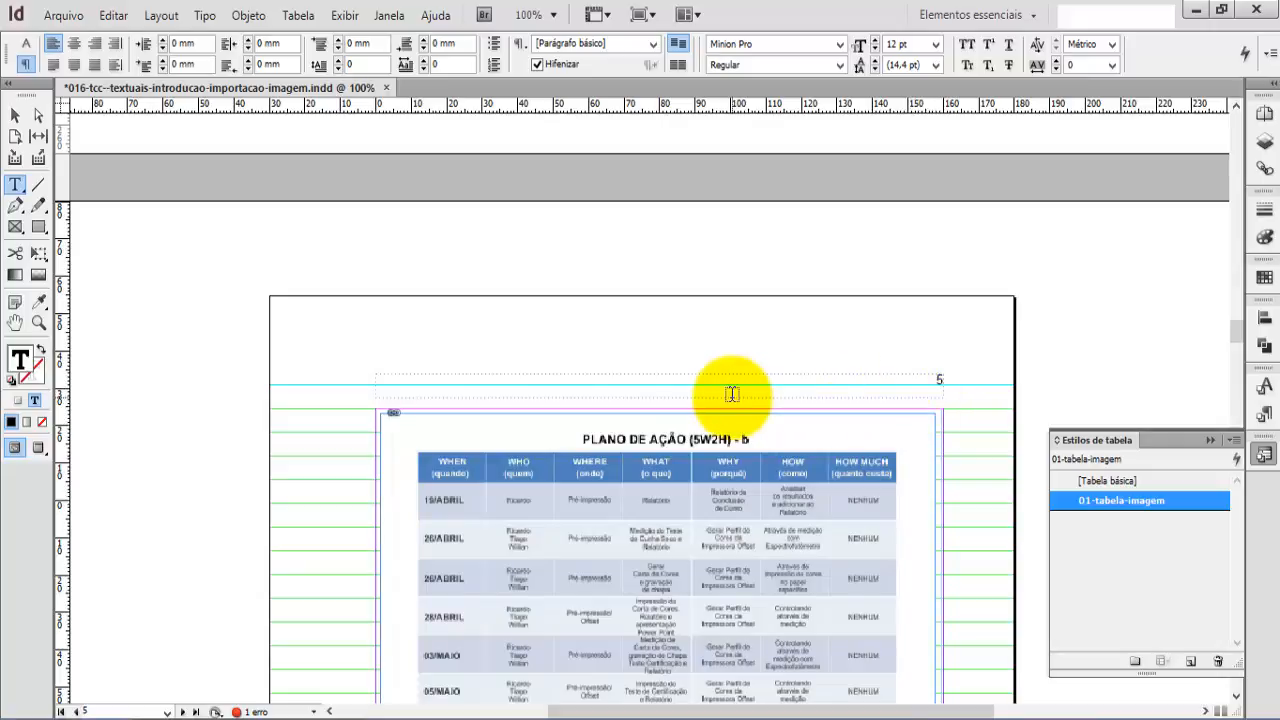
- Examine how both 5W2H diagrams, the blank space and the section 3.2 text are distributed across pages 4 and 5
{"action": "scroll", "coordinate": [629, 395], "scroll_direction": "up", "scroll_amount": 1}
{"action": "scroll", "coordinate": [629, 395], "scroll_direction": "up", "scroll_amount": 9}
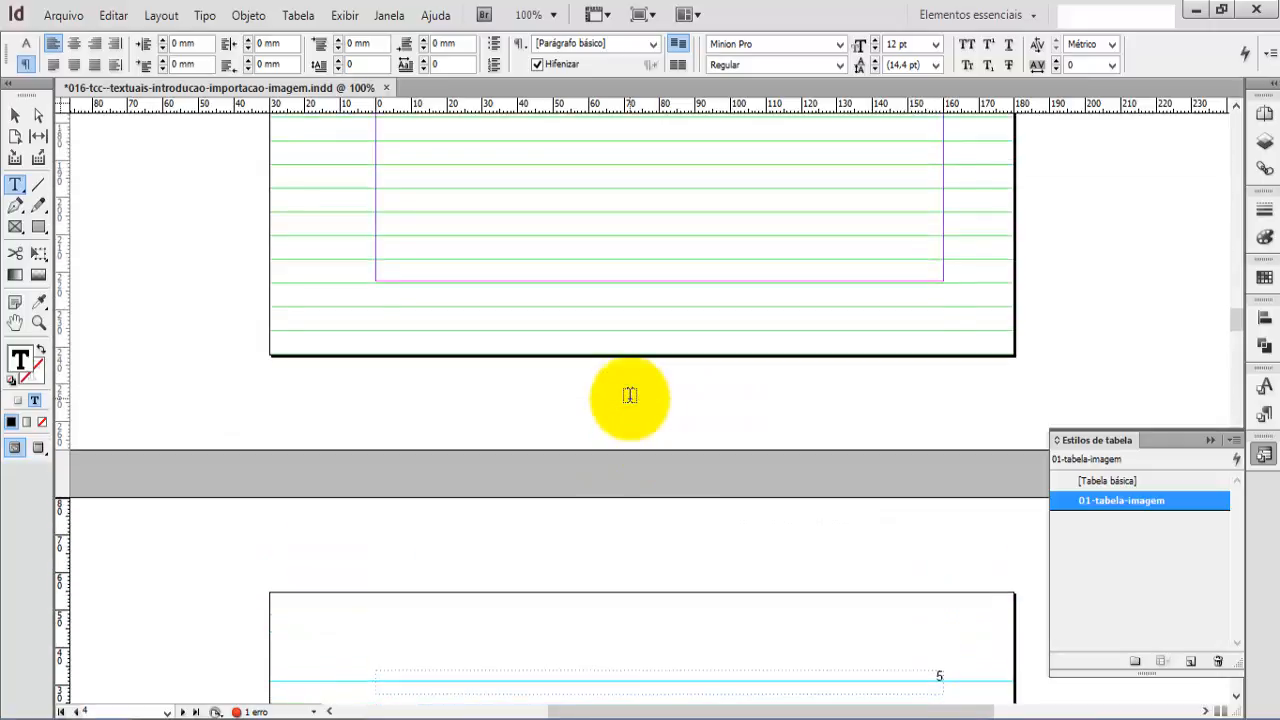
{"action": "scroll", "coordinate": [629, 395], "scroll_direction": "up", "scroll_amount": 10}
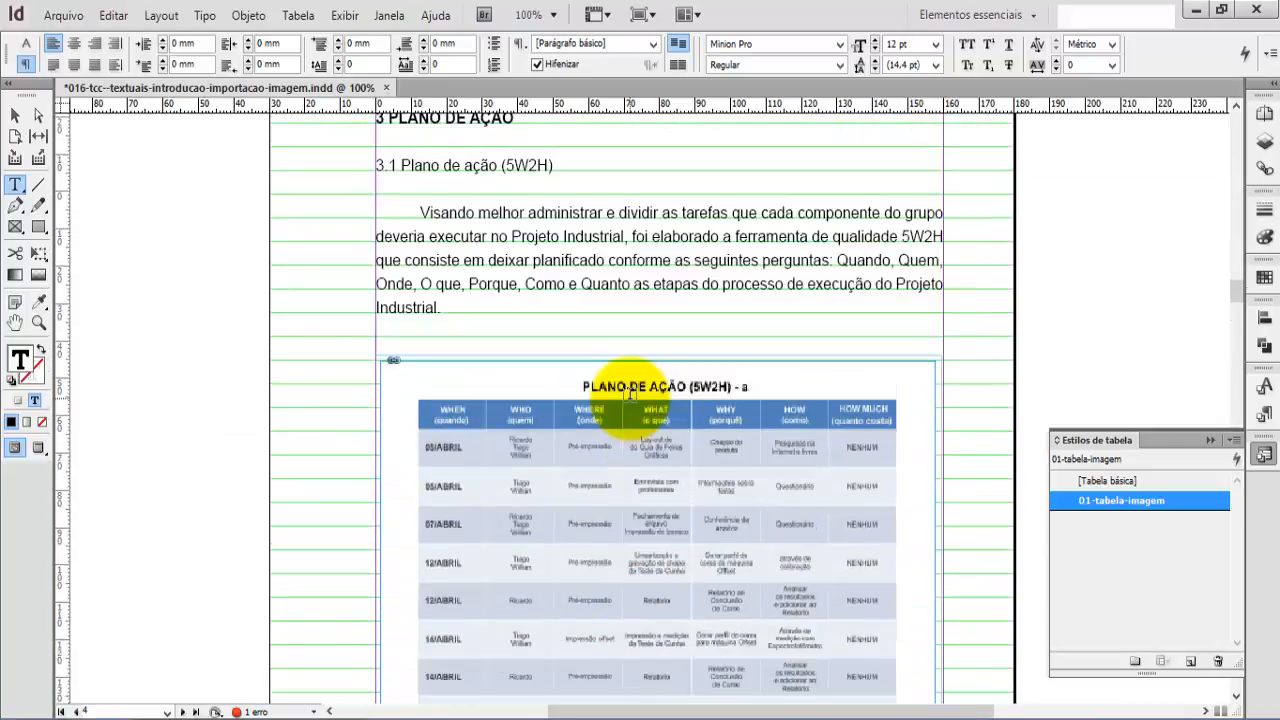
{"action": "scroll", "coordinate": [629, 397], "scroll_direction": "down", "scroll_amount": 6}
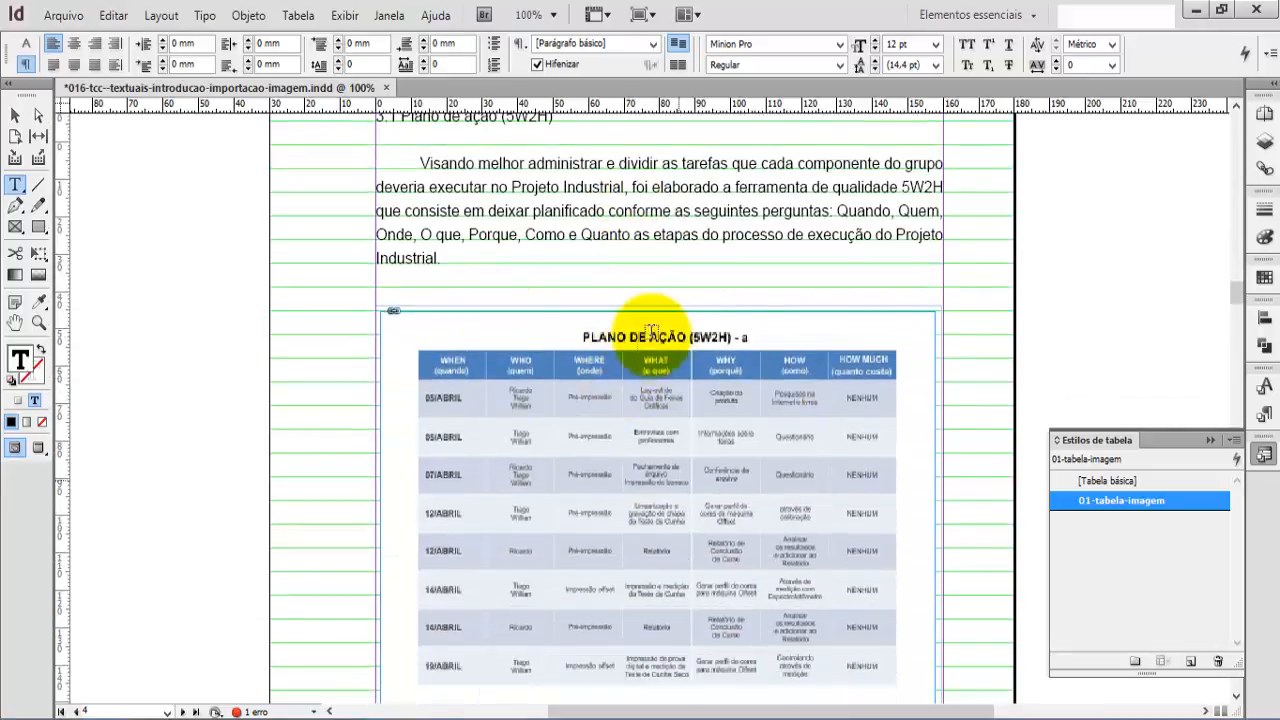
{"action": "scroll", "coordinate": [662, 378], "scroll_direction": "down", "scroll_amount": 1}
{"action": "scroll", "coordinate": [662, 378], "scroll_direction": "down", "scroll_amount": 7}
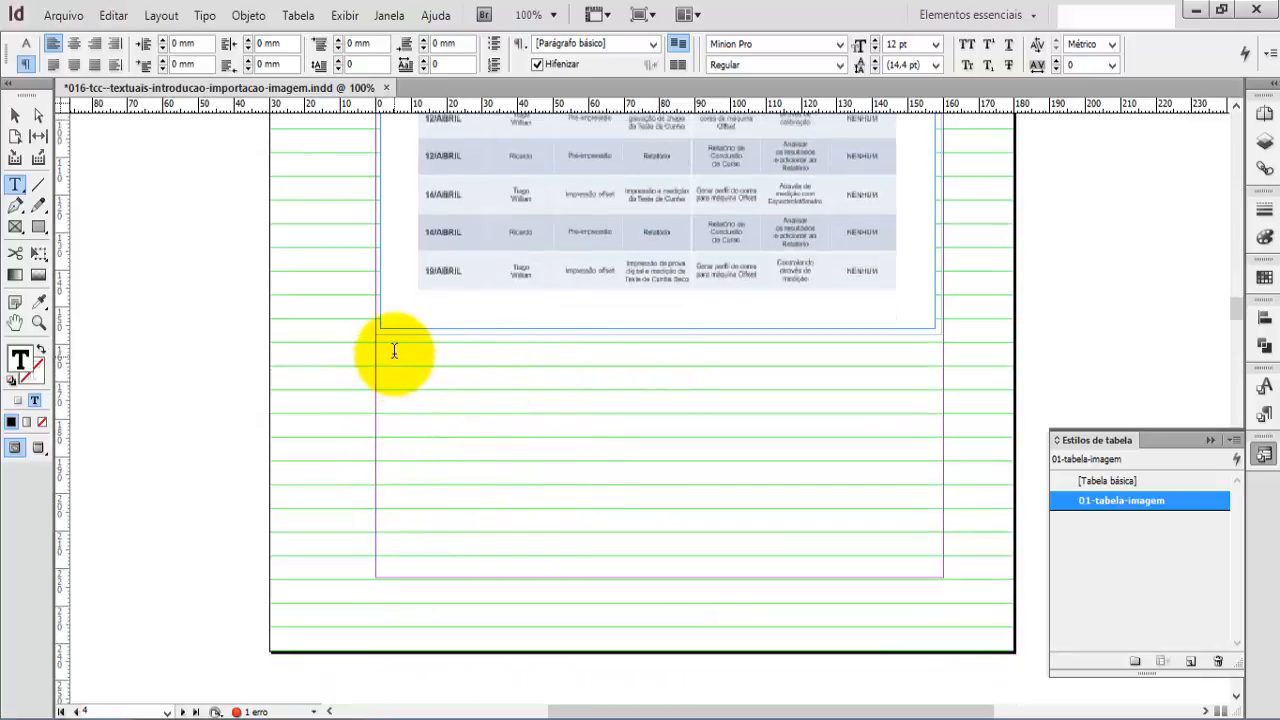
{"action": "scroll", "coordinate": [660, 330], "scroll_direction": "up", "scroll_amount": 4}
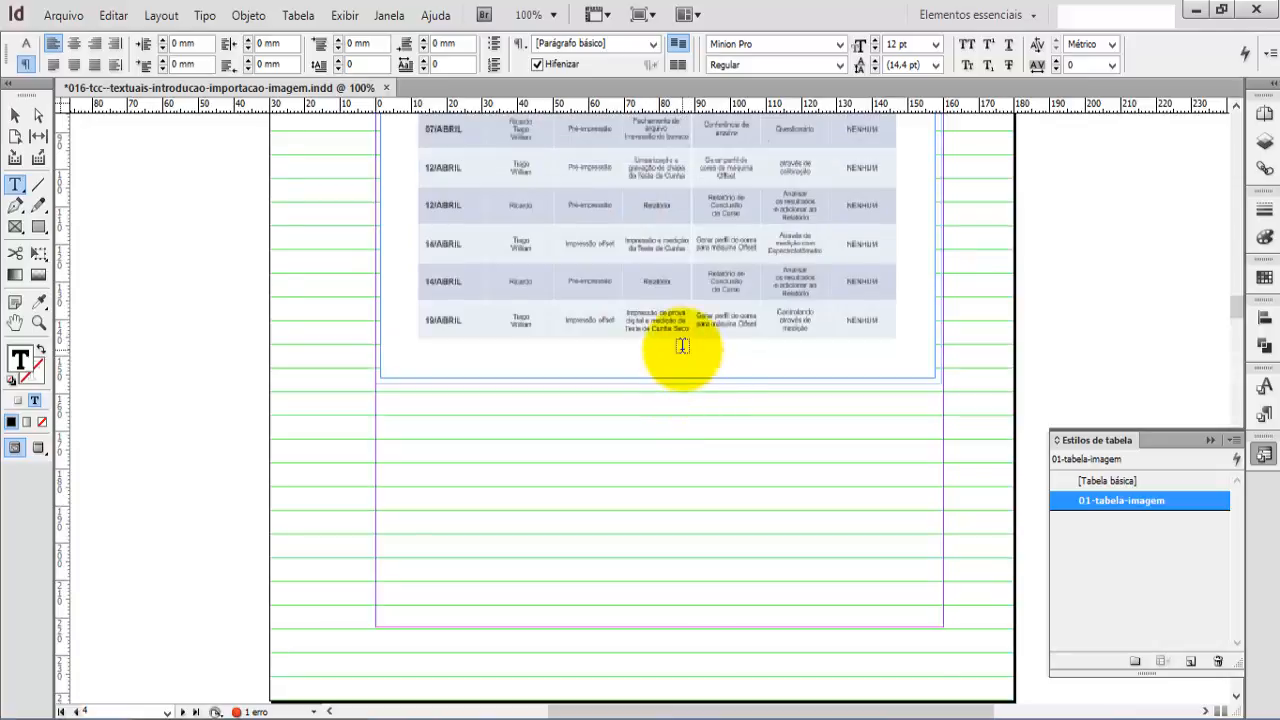
{"action": "scroll", "coordinate": [675, 350], "scroll_direction": "down", "scroll_amount": 4}
{"action": "scroll", "coordinate": [682, 360], "scroll_direction": "down", "scroll_amount": 10}
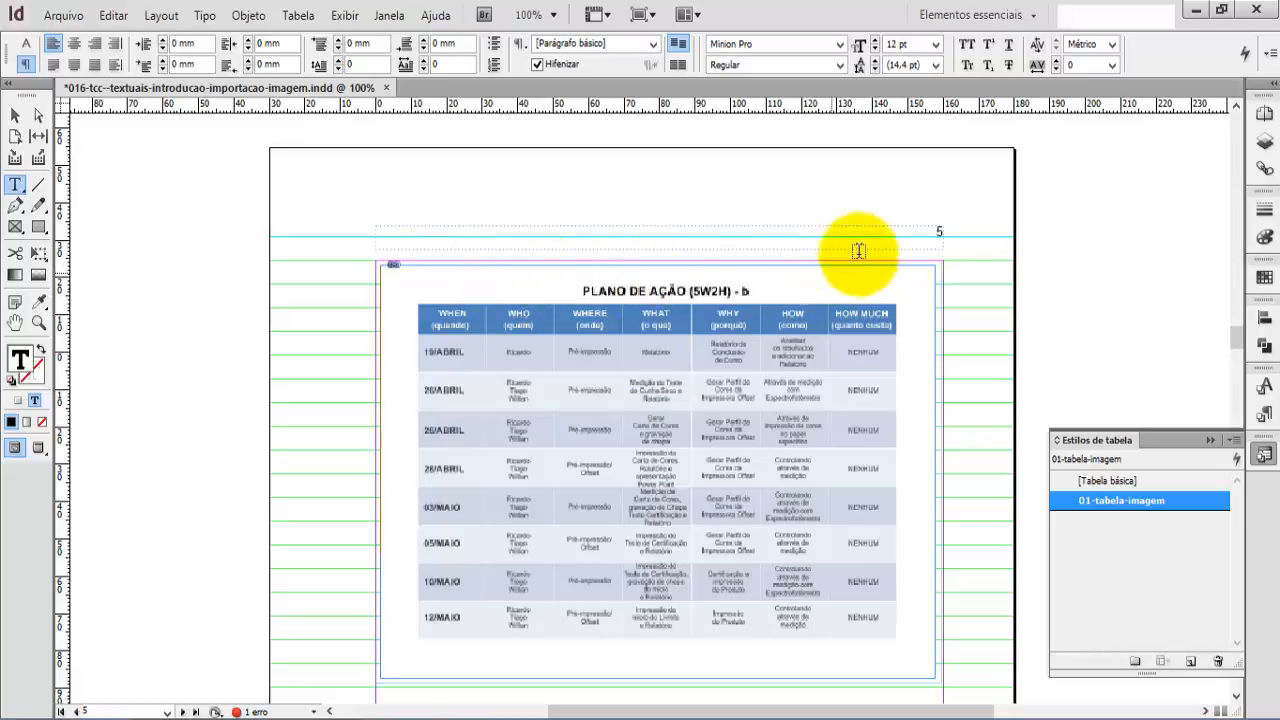
{"action": "scroll", "coordinate": [687, 352], "scroll_direction": "down", "scroll_amount": 2}
{"action": "scroll", "coordinate": [687, 352], "scroll_direction": "down", "scroll_amount": 4}
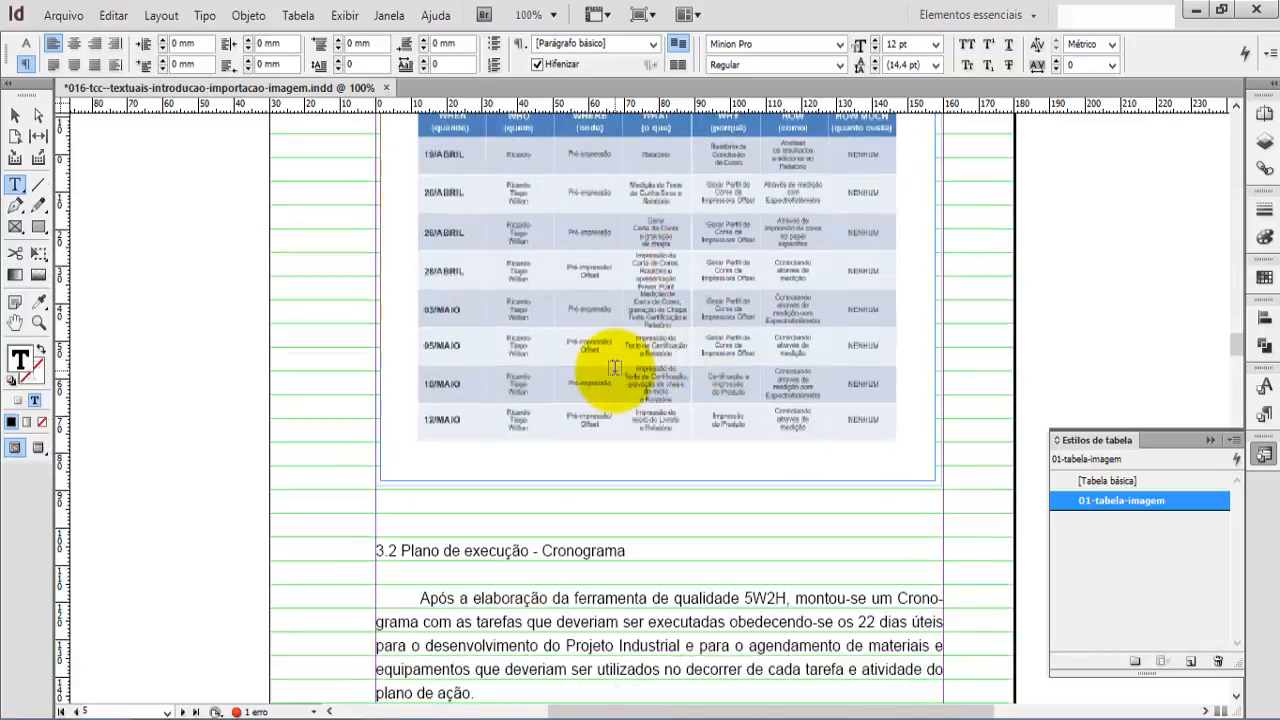
{"action": "scroll", "coordinate": [560, 368], "scroll_direction": "down", "scroll_amount": 2}
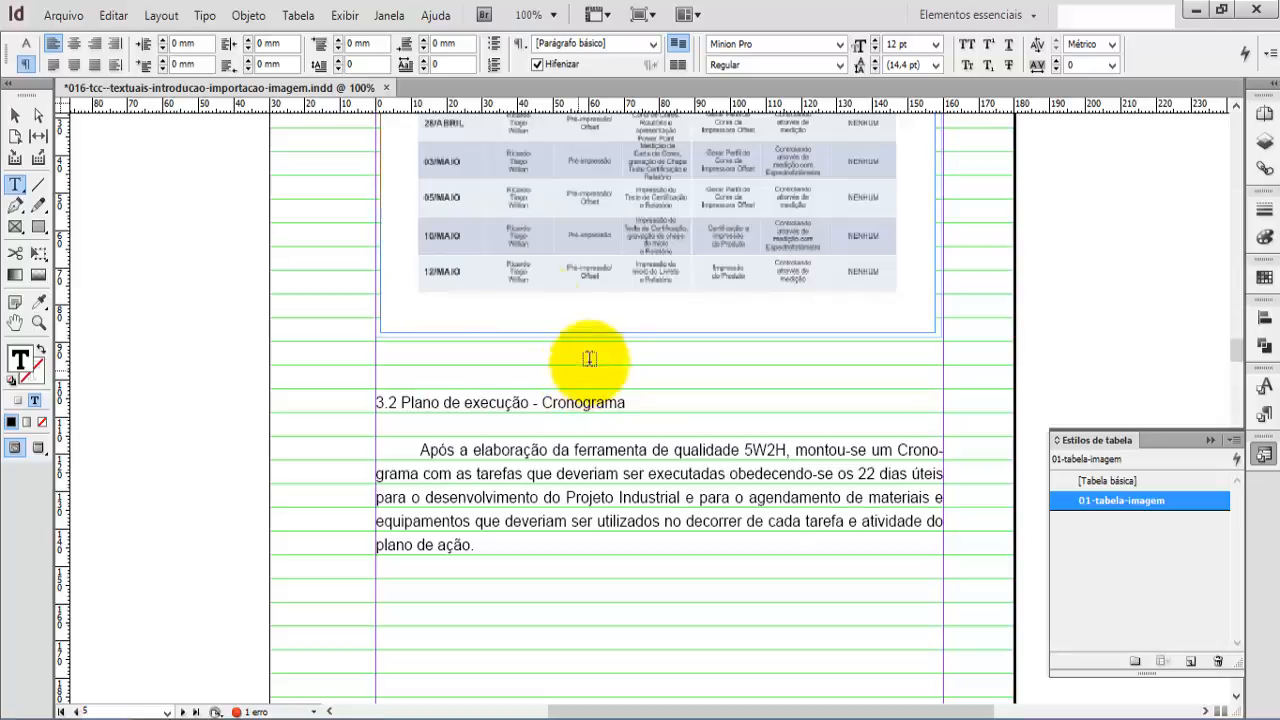
{"action": "scroll", "coordinate": [686, 342], "scroll_direction": "up", "scroll_amount": 1}
{"action": "scroll", "coordinate": [686, 342], "scroll_direction": "up", "scroll_amount": 1}
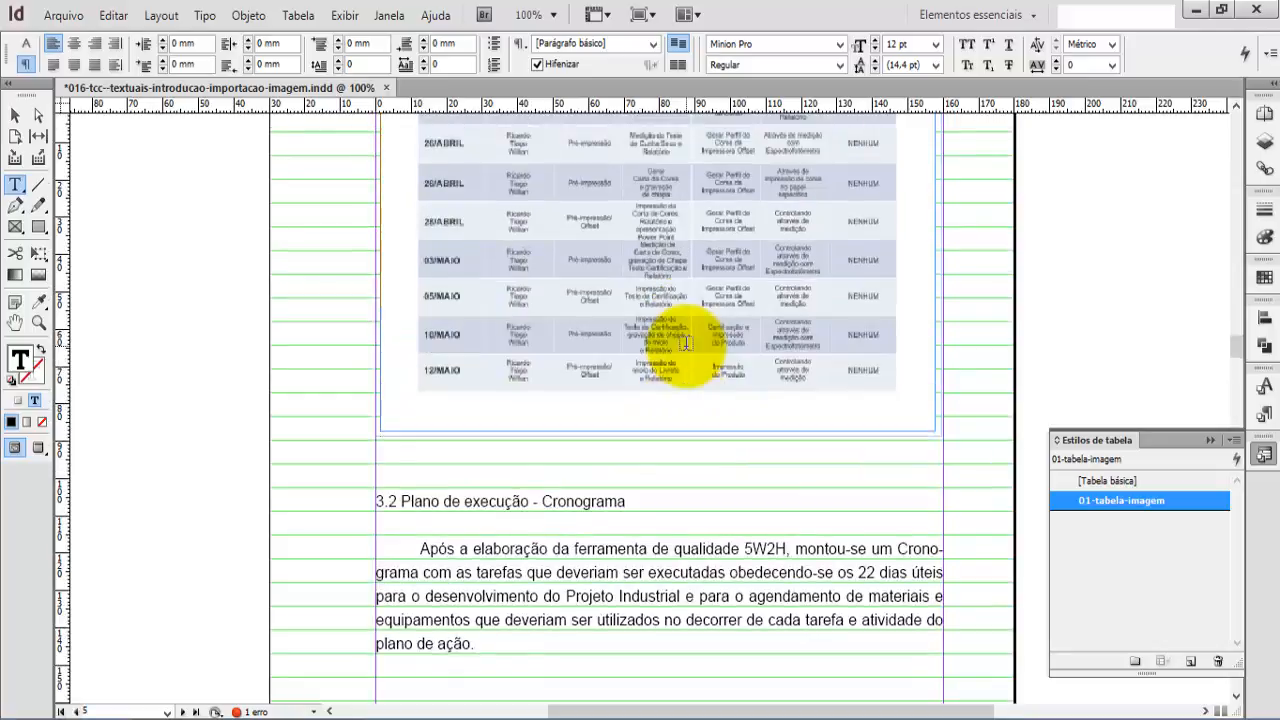
{"action": "scroll", "coordinate": [686, 342], "scroll_direction": "down", "scroll_amount": 3}
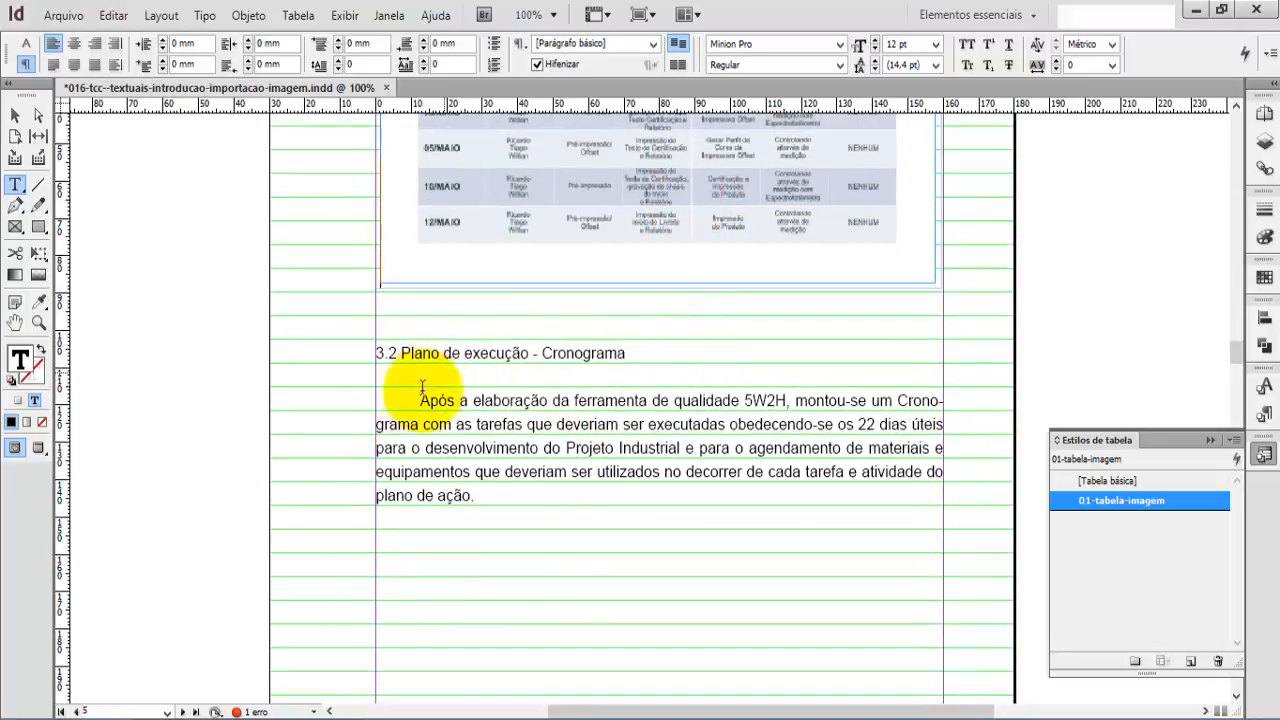
{"action": "scroll", "coordinate": [595, 460], "scroll_direction": "up", "scroll_amount": 5}
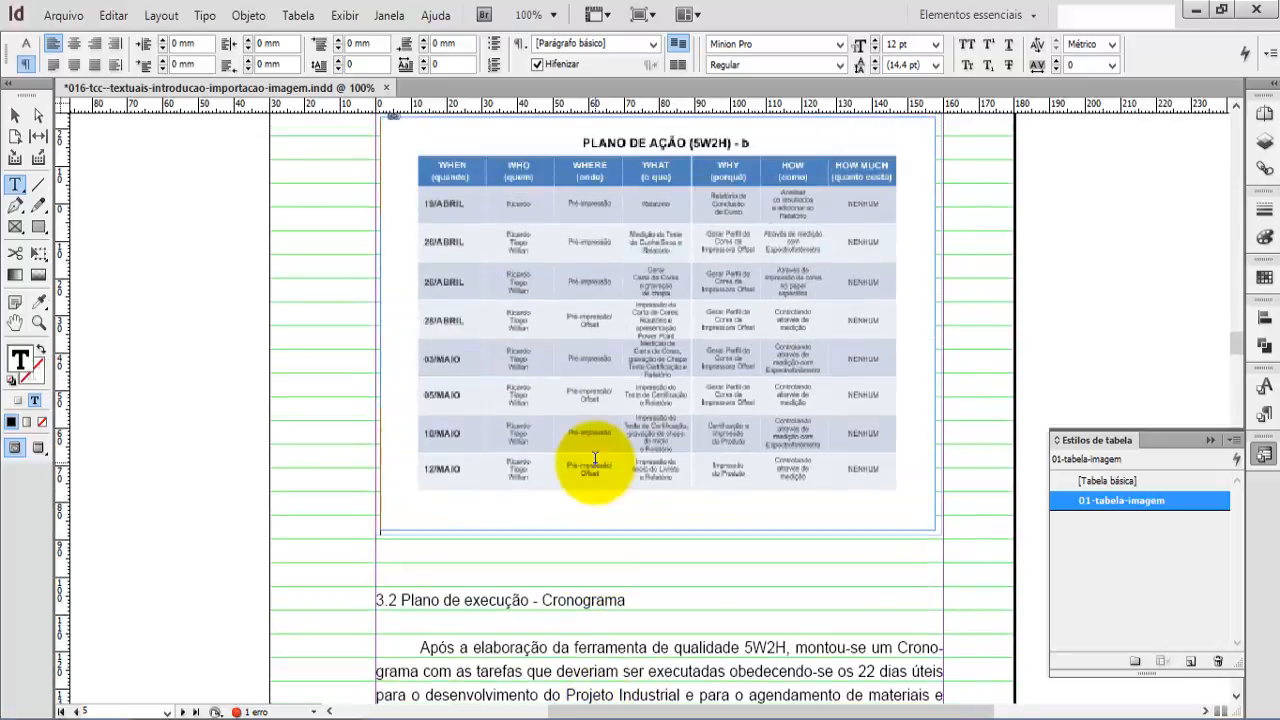
{"action": "scroll", "coordinate": [595, 460], "scroll_direction": "up", "scroll_amount": 3}
{"action": "scroll", "coordinate": [595, 460], "scroll_direction": "up", "scroll_amount": 10}
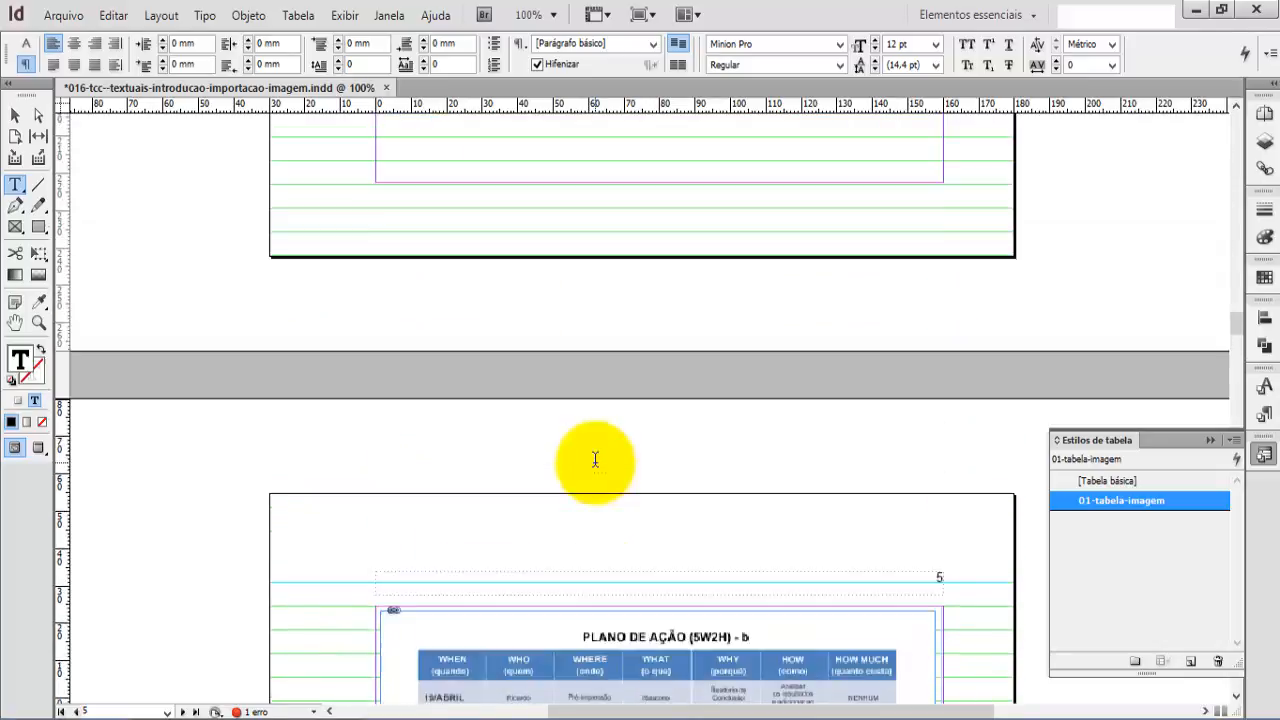
{"action": "scroll", "coordinate": [595, 460], "scroll_direction": "up", "scroll_amount": 8}
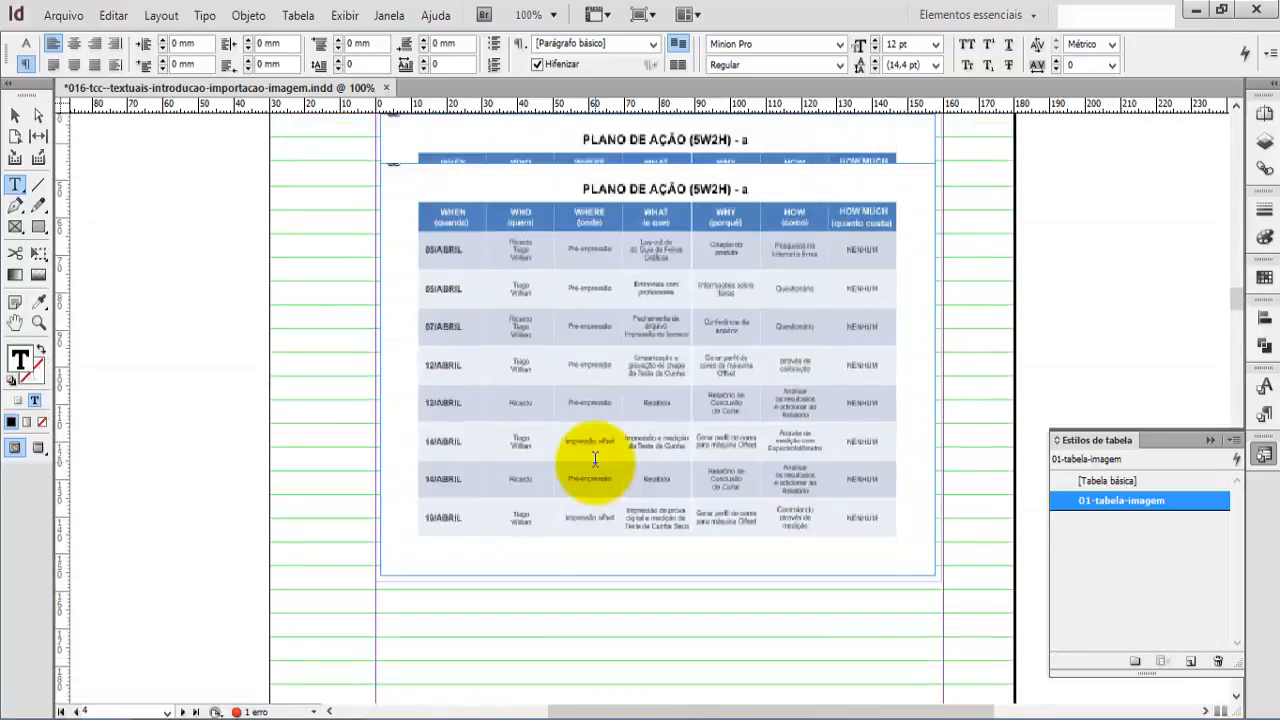
- Insert a table with 1 body row, 1 column and the 01-tabela-imagem style on the empty line directly above heading 3.2
{"action": "scroll", "coordinate": [590, 450], "scroll_direction": "down", "scroll_amount": 12}
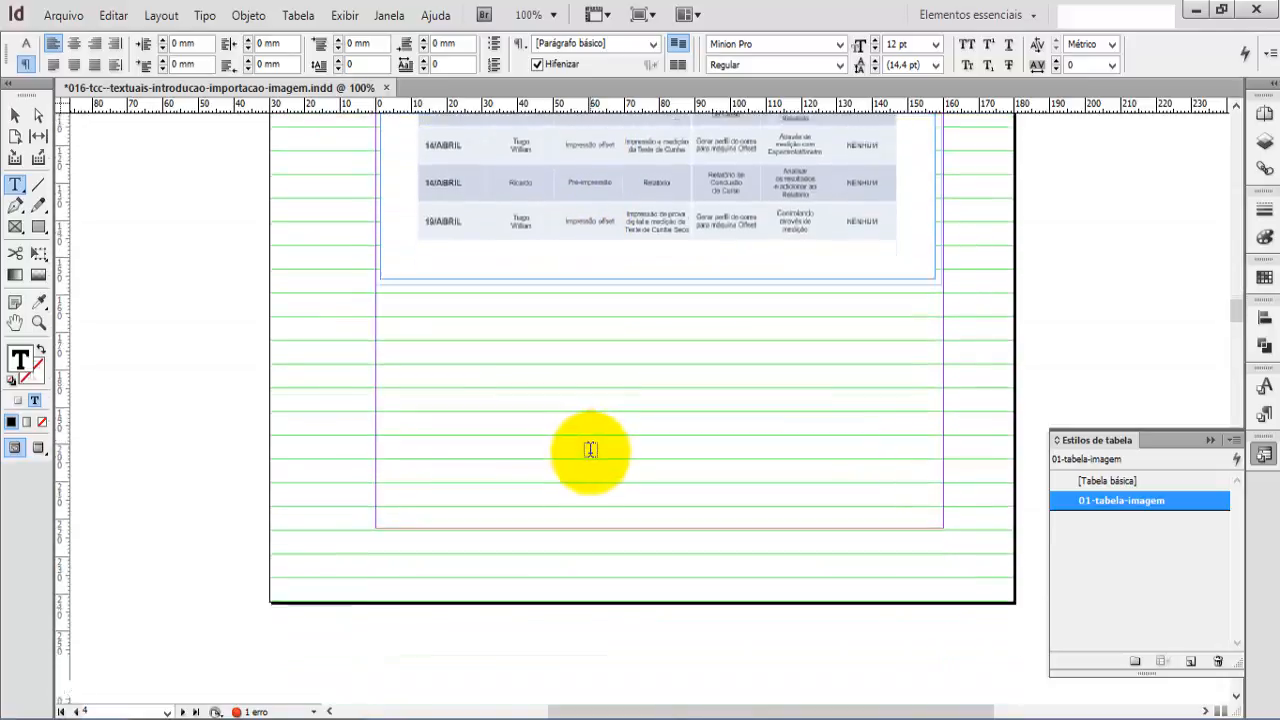
{"action": "scroll", "coordinate": [588, 449], "scroll_direction": "down", "scroll_amount": 16}
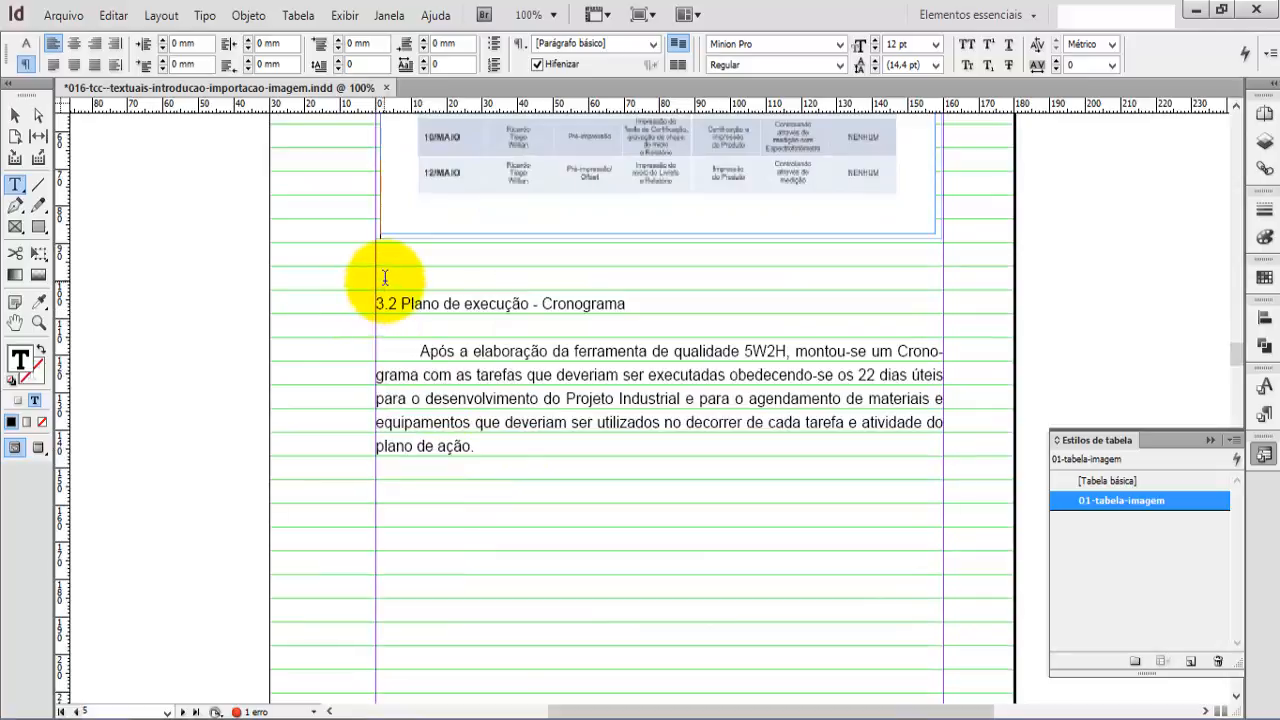
{"action": "left_click", "coordinate": [385, 277]}
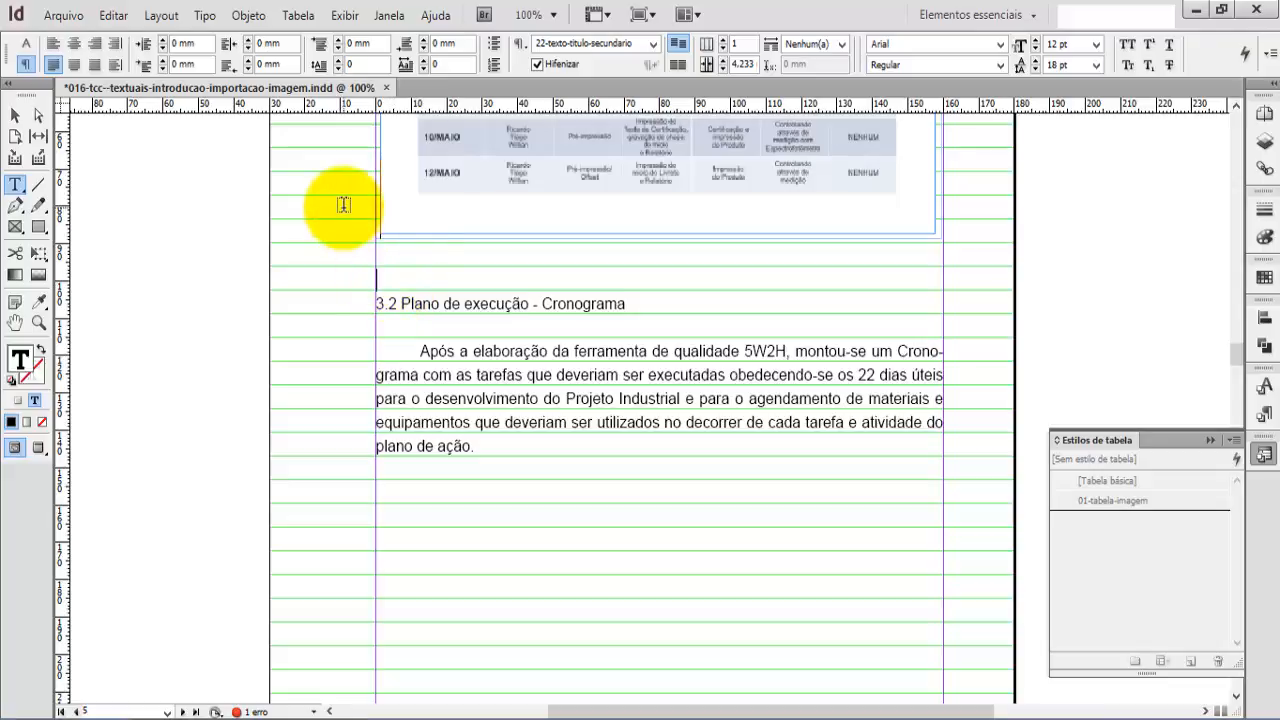
{"action": "left_click", "coordinate": [298, 15]}
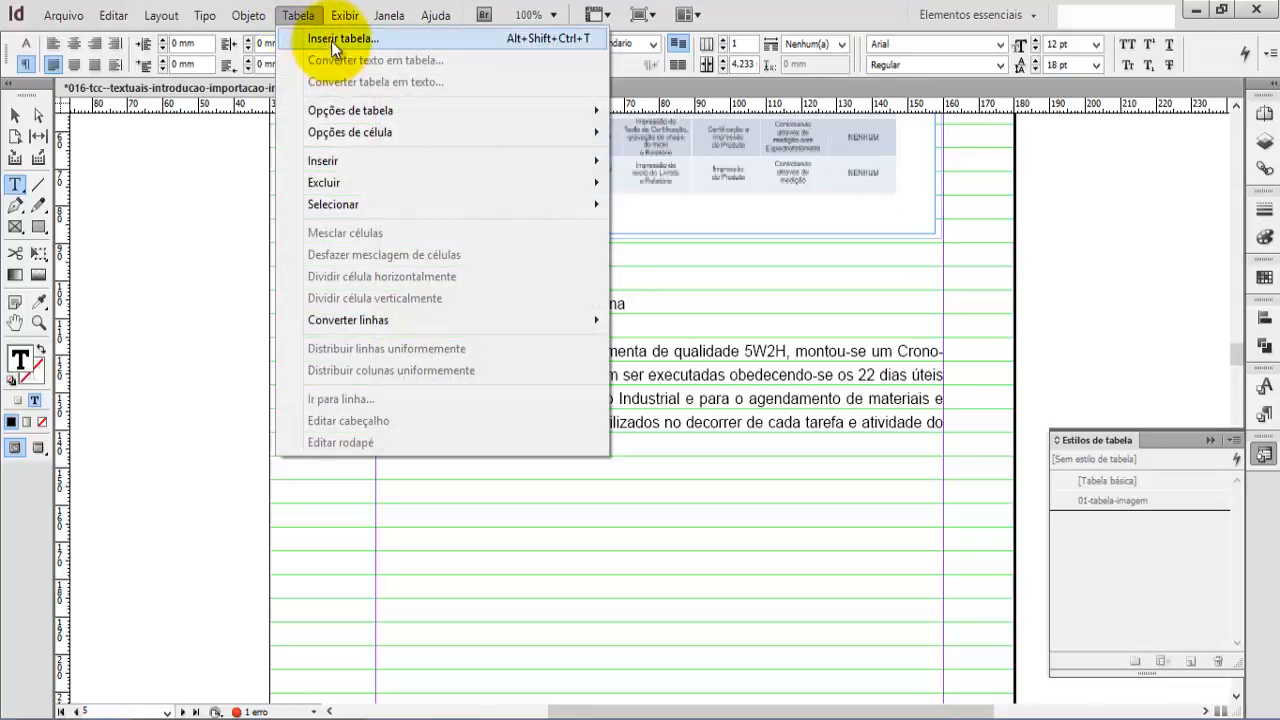
{"action": "left_click", "coordinate": [331, 38]}
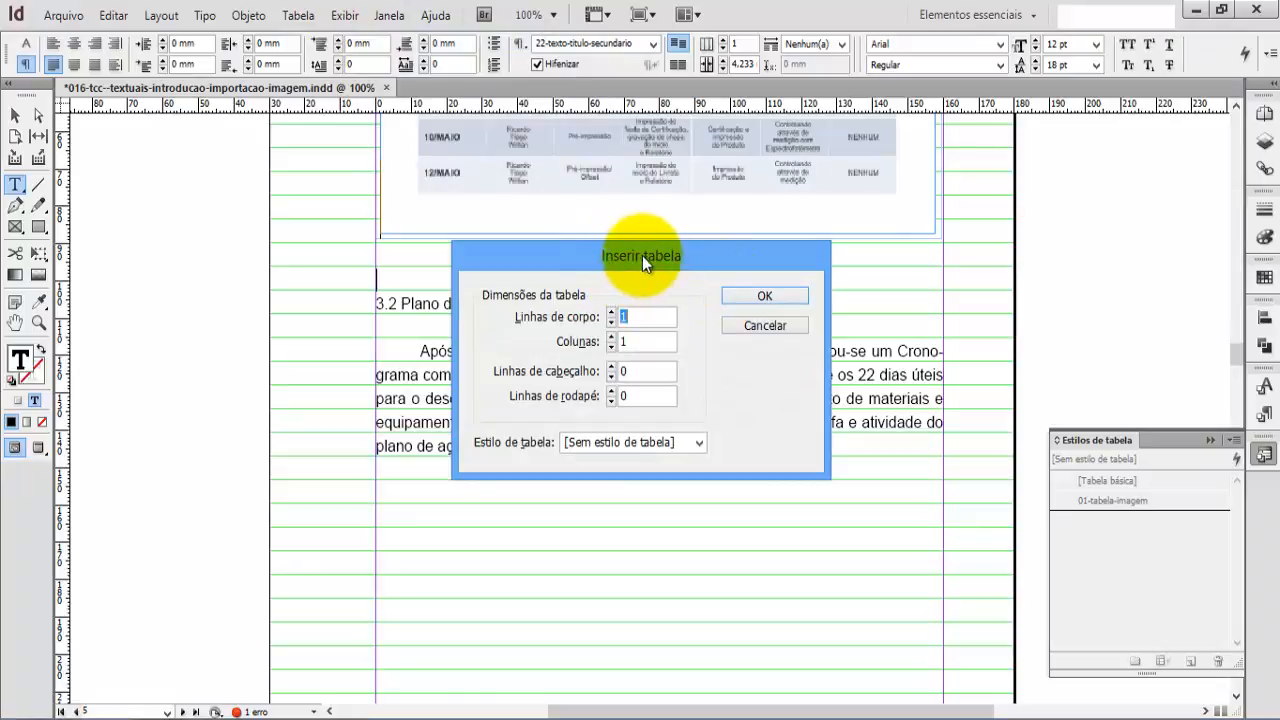
{"action": "left_click", "coordinate": [700, 445]}
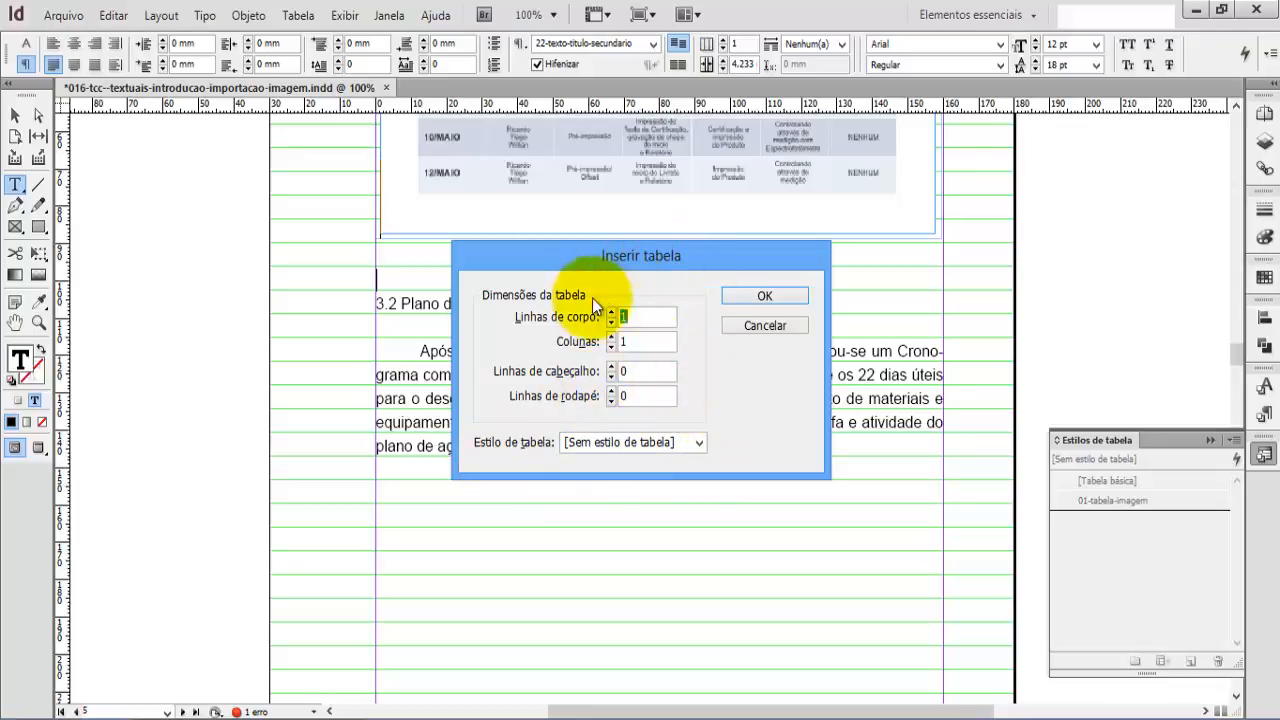
{"action": "left_click", "coordinate": [699, 443]}
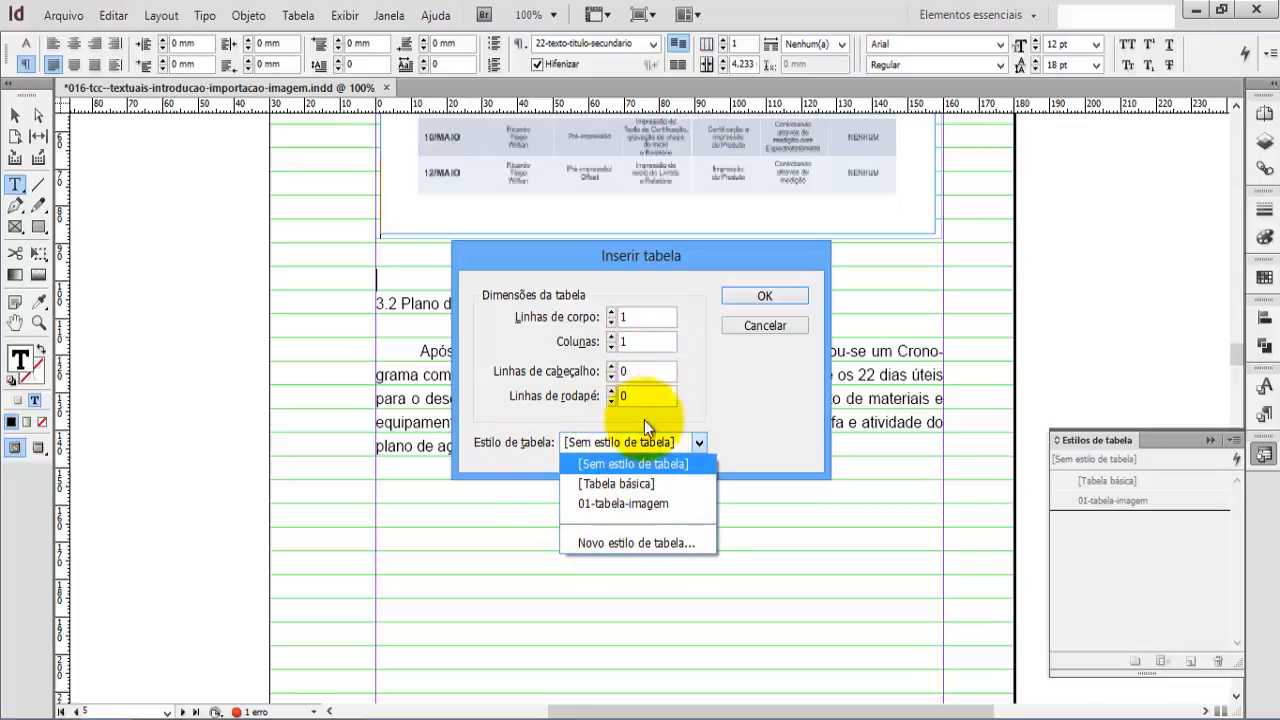
{"action": "left_click", "coordinate": [616, 506]}
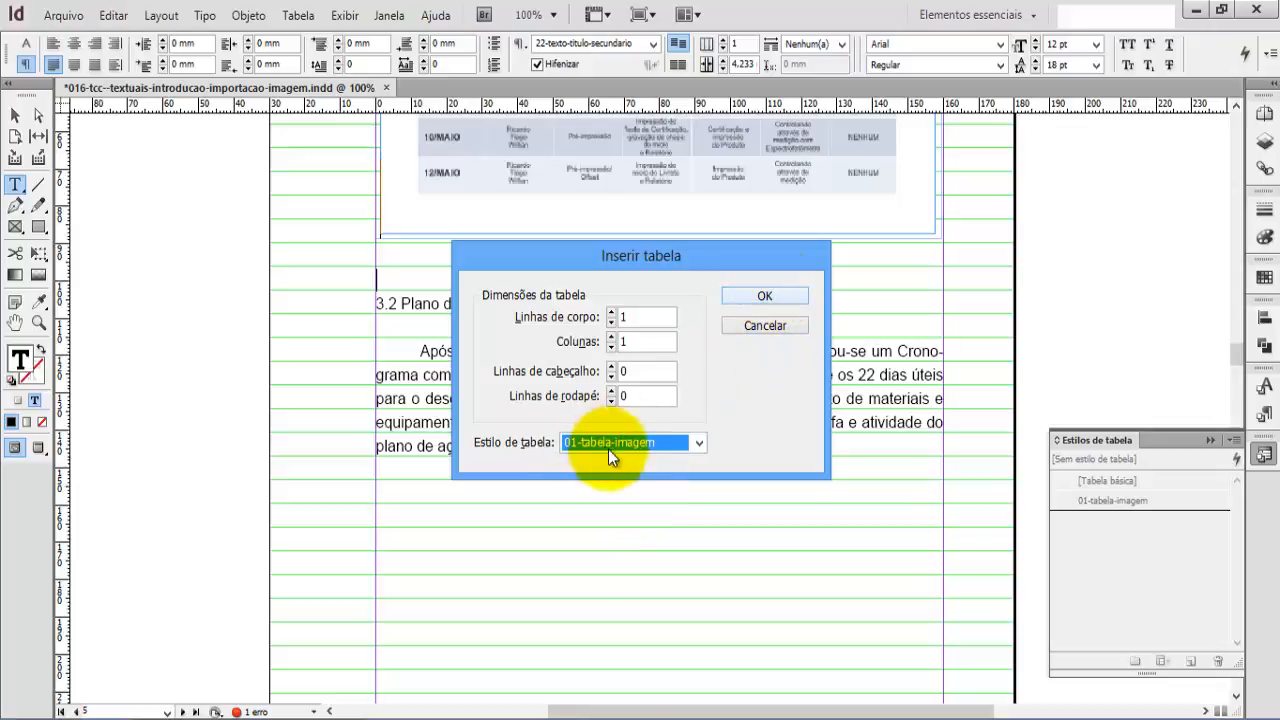
{"action": "left_click", "coordinate": [789, 296]}
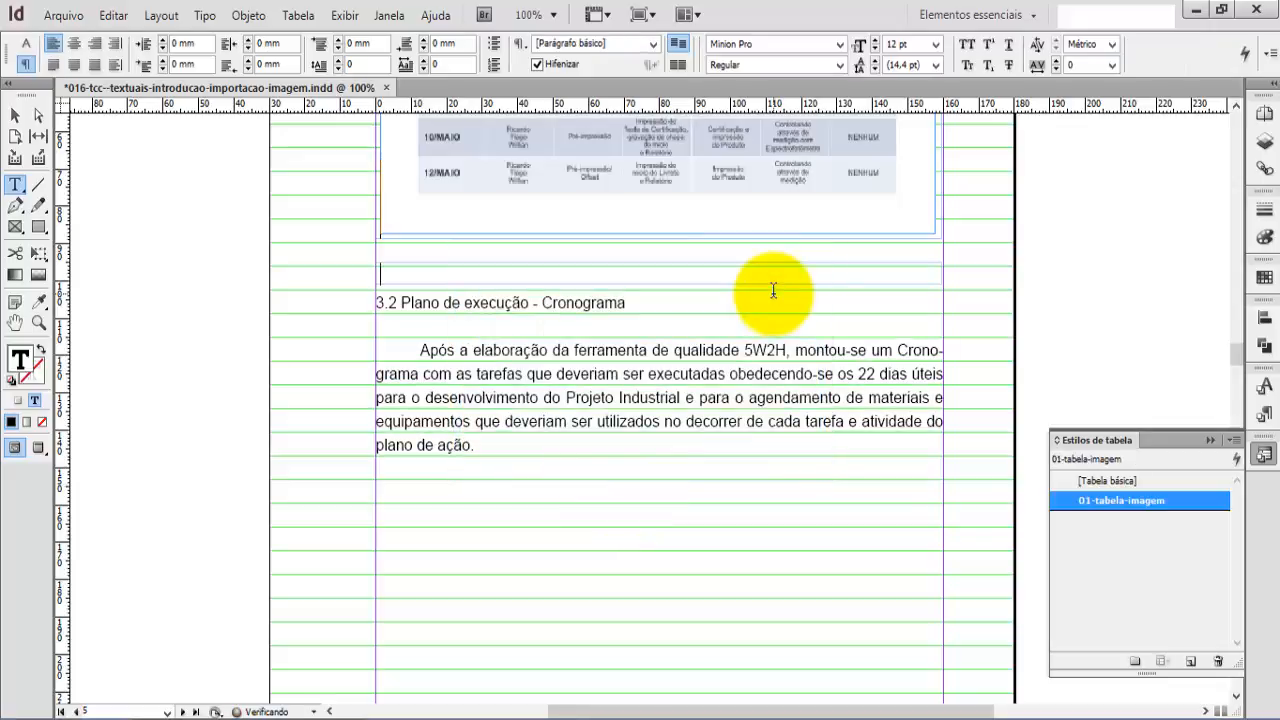
- Place the image 01-03-diagrama-5W2H inside the empty table cell above heading 3.2
{"action": "left_click", "coordinate": [374, 273]}
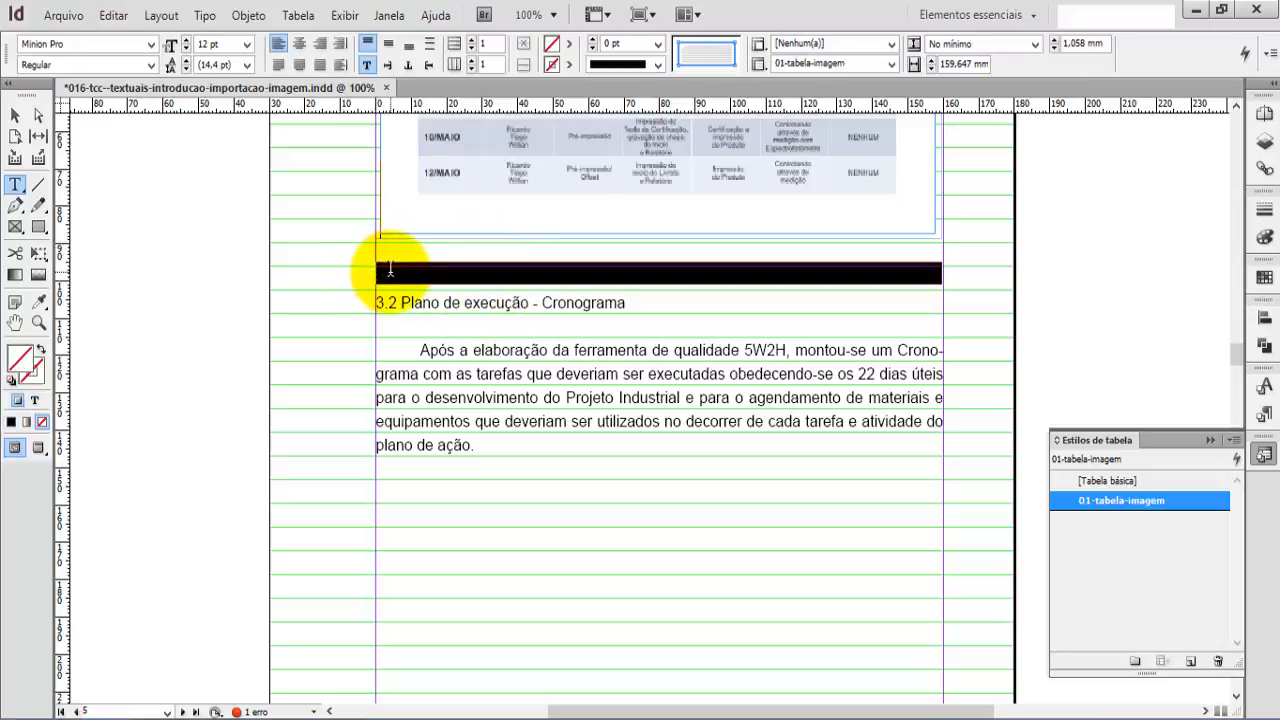
{"action": "left_click", "coordinate": [390, 268]}
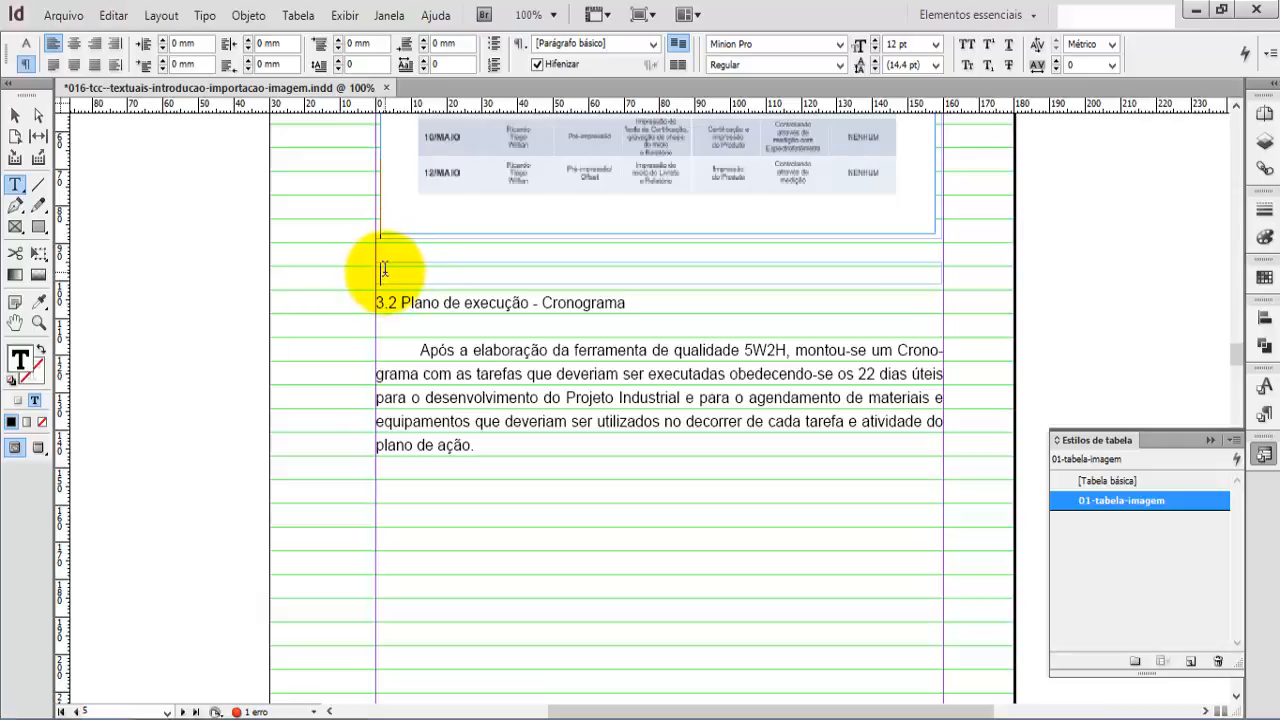
{"action": "left_click", "coordinate": [58, 16]}
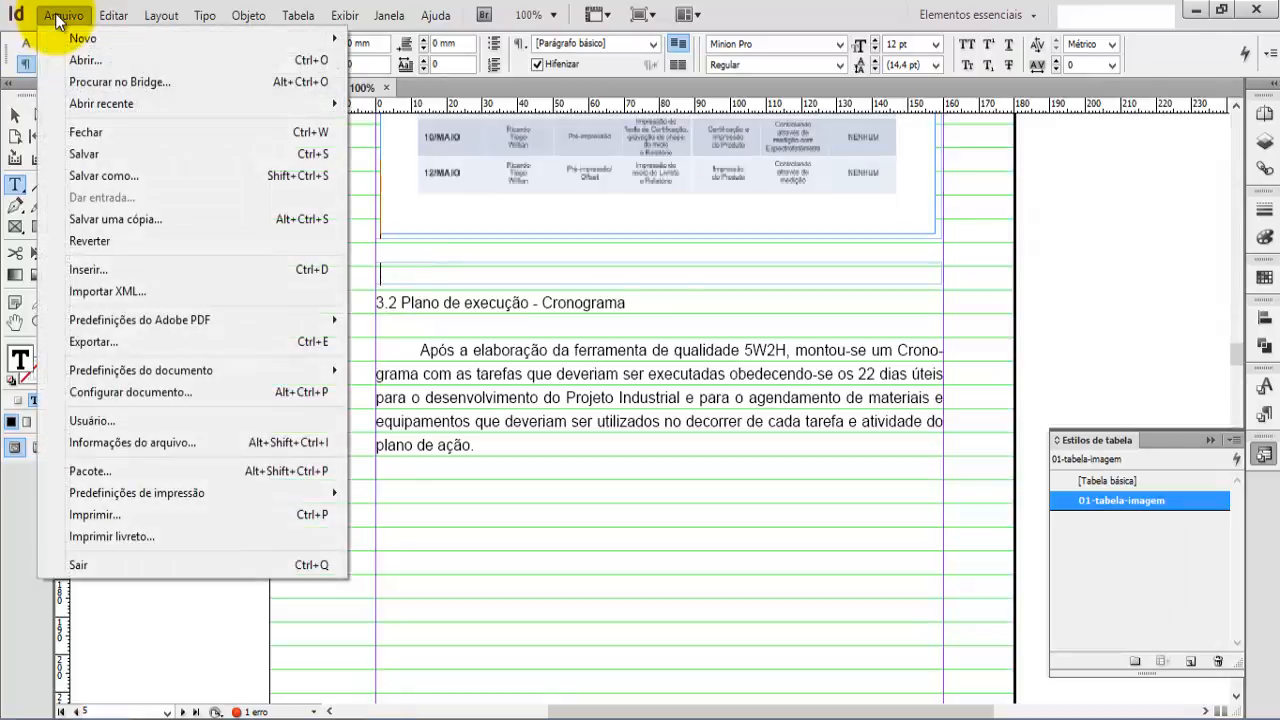
{"action": "left_click", "coordinate": [102, 268]}
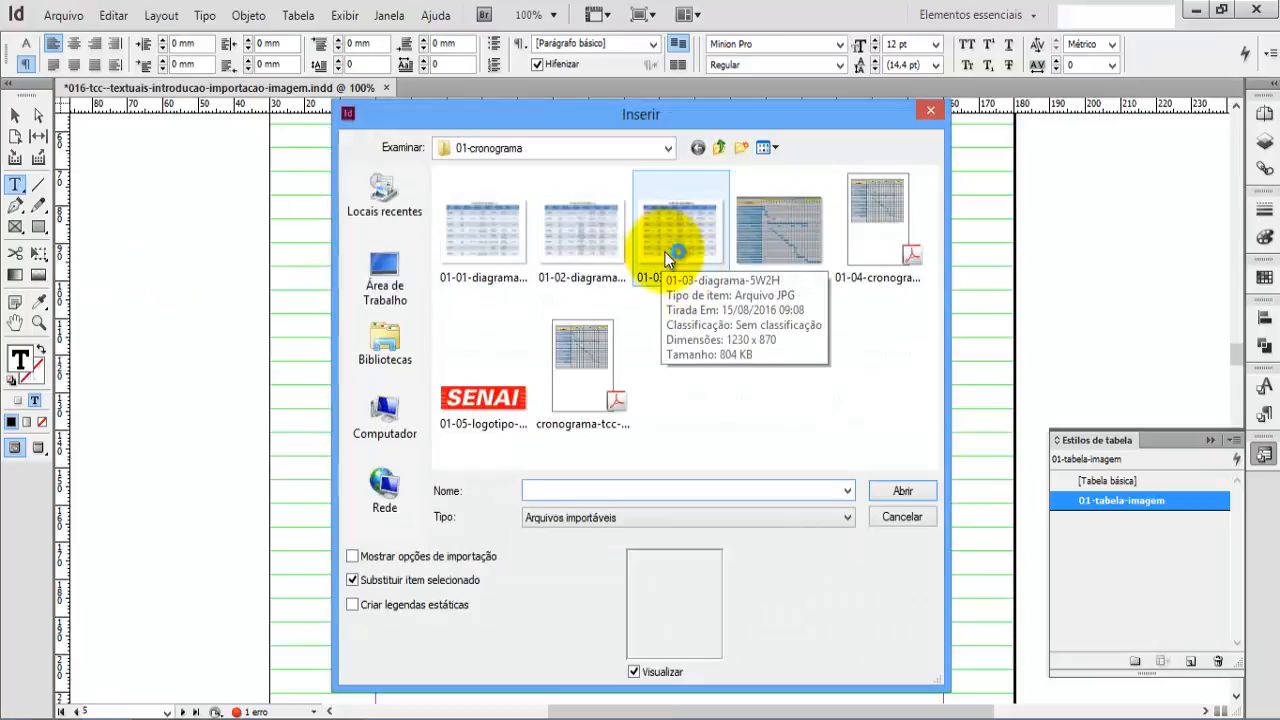
{"action": "left_click", "coordinate": [673, 234]}
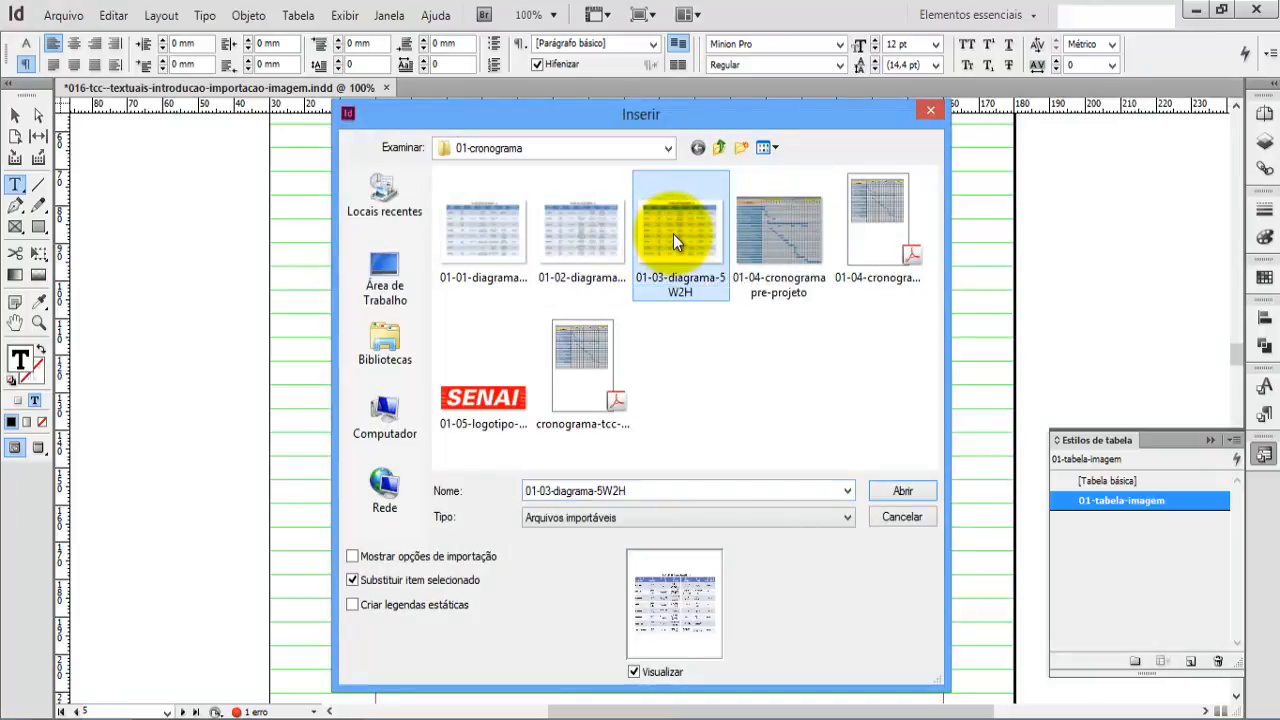
{"action": "left_click", "coordinate": [893, 489]}
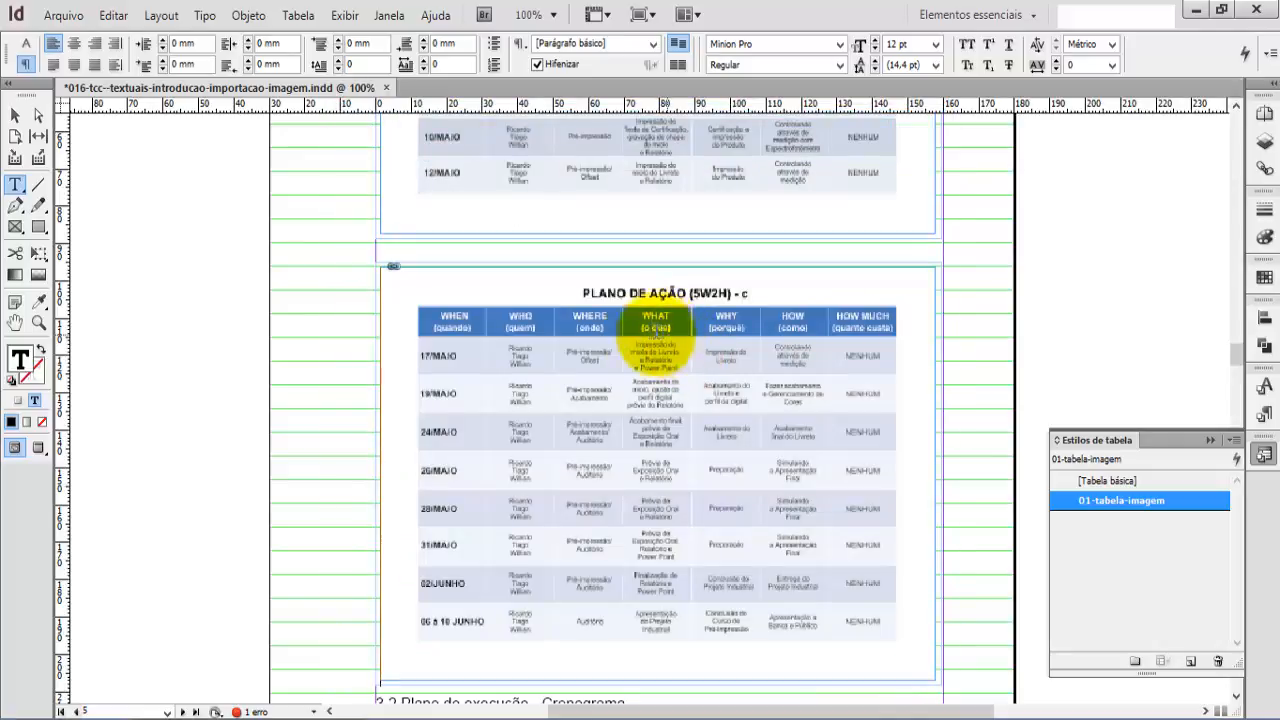
- Add two line breaks before heading 3.2 Plano de execução - Cronograma to push it onto page 6
{"action": "scroll", "coordinate": [561, 299], "scroll_direction": "down", "scroll_amount": 3}
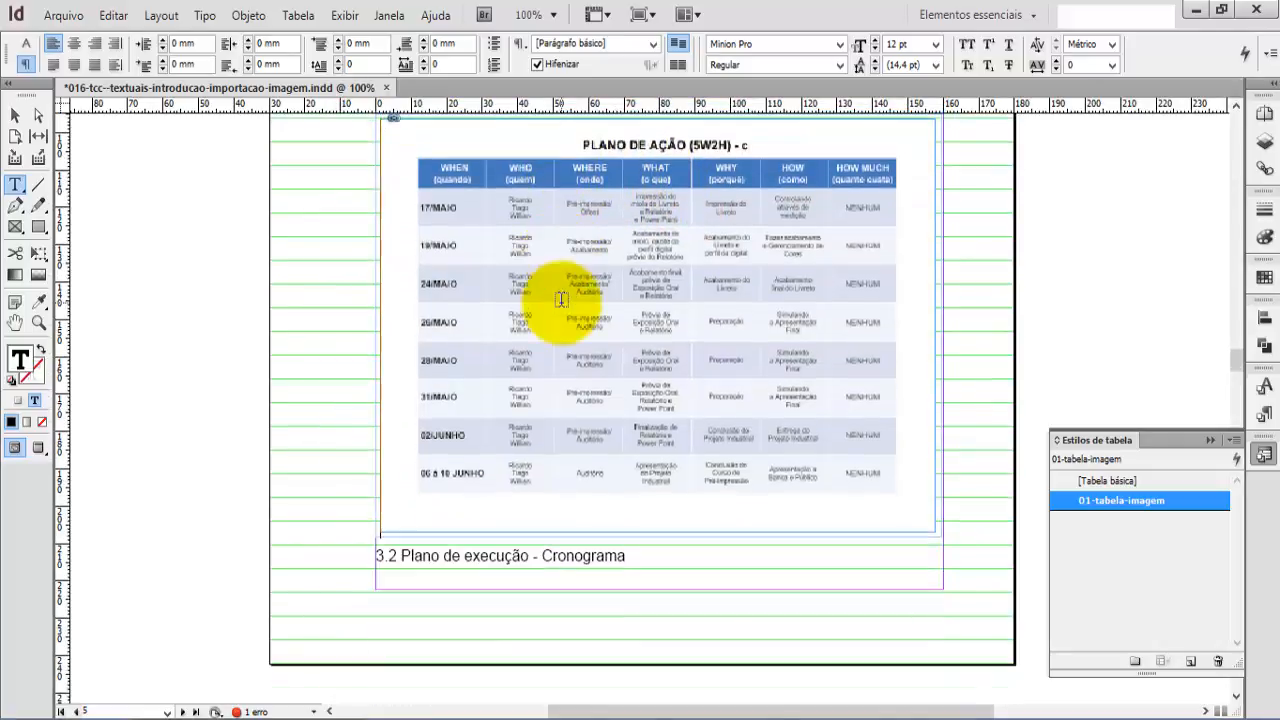
{"action": "scroll", "coordinate": [561, 299], "scroll_direction": "down", "scroll_amount": 1}
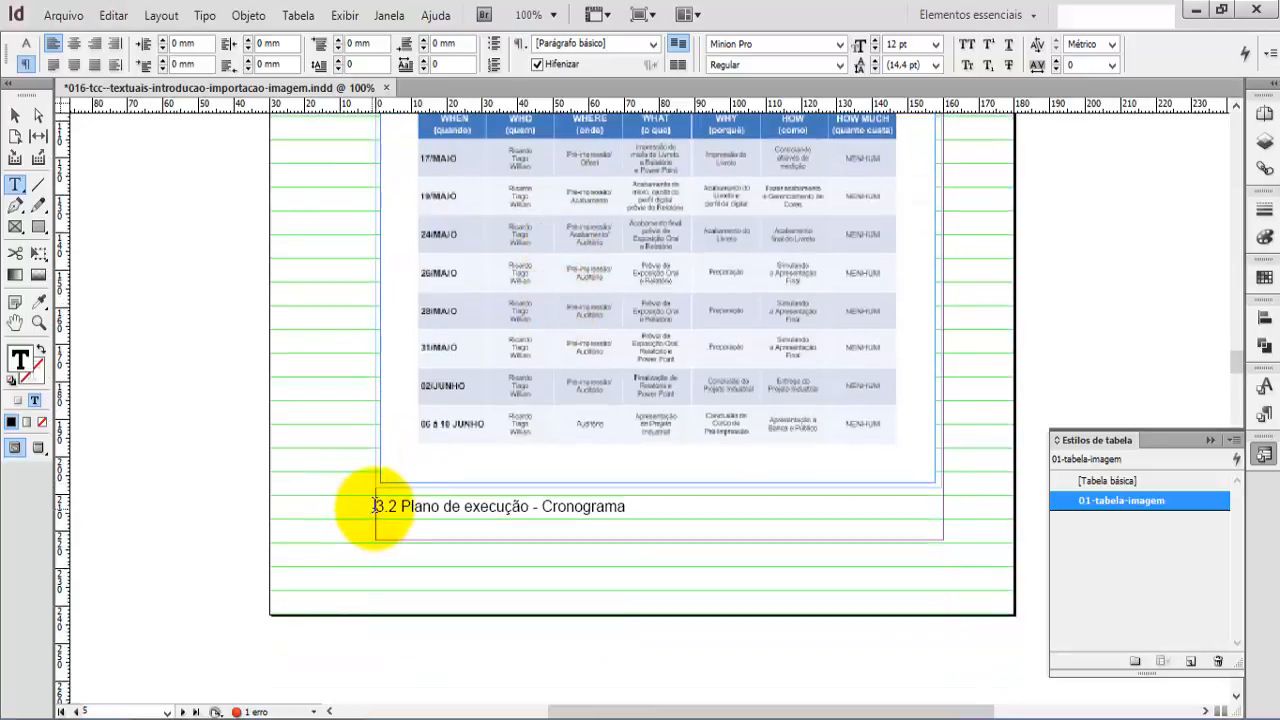
{"action": "left_click", "coordinate": [466, 531]}
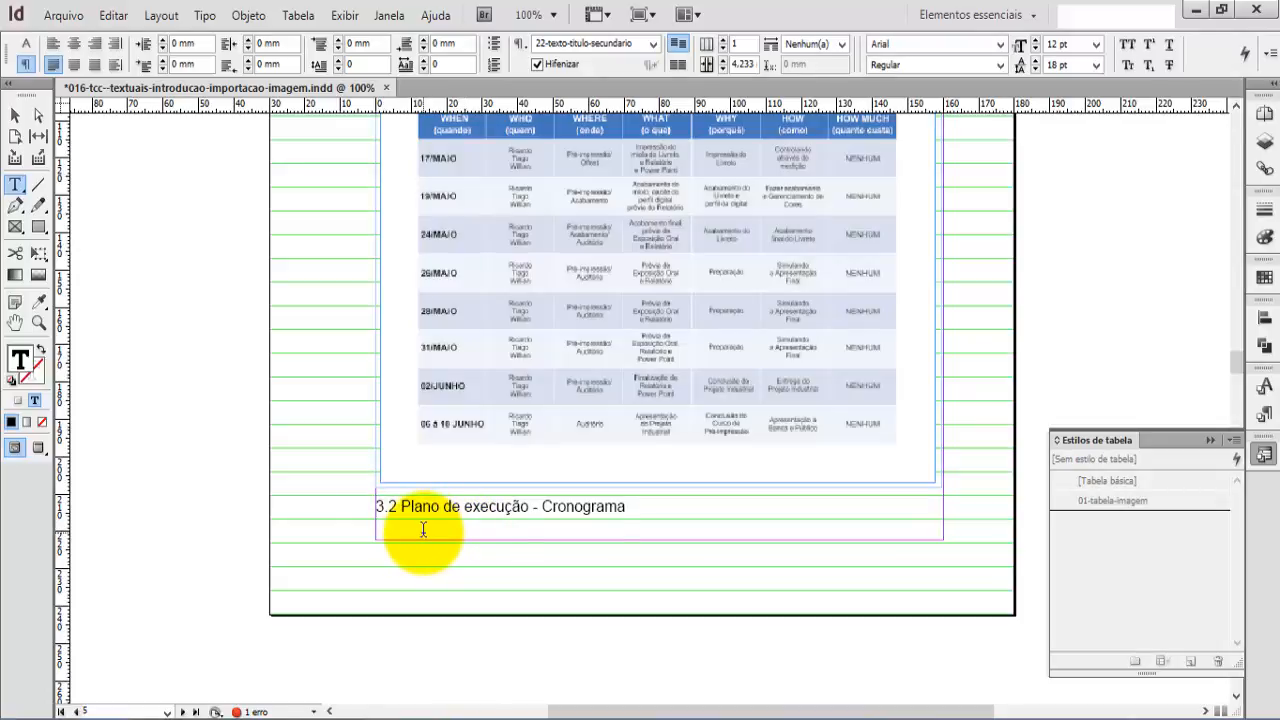
{"action": "key", "text": "Return"}
{"action": "key", "text": "Return"}
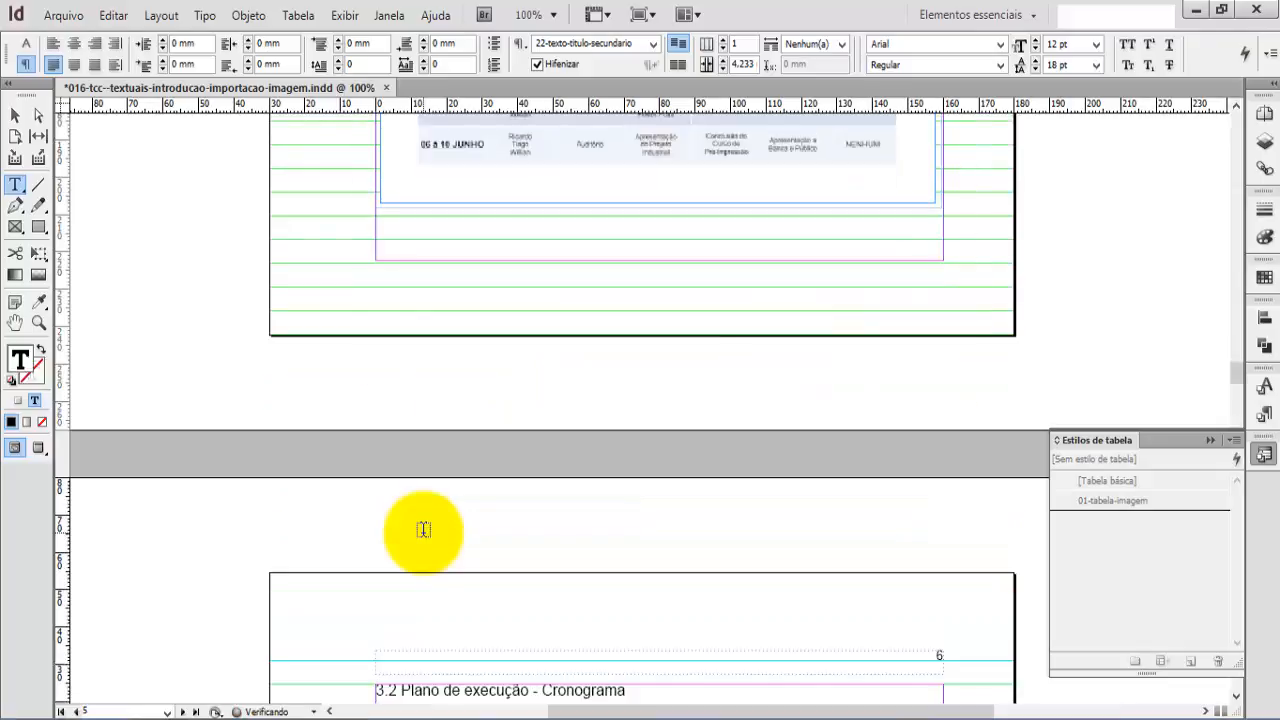
- Examine how the section 3.1 text and the three 5W2H diagrams are laid out across pages 4 and 5, including the blank space
{"action": "scroll", "coordinate": [590, 614], "scroll_direction": "up", "scroll_amount": 5}
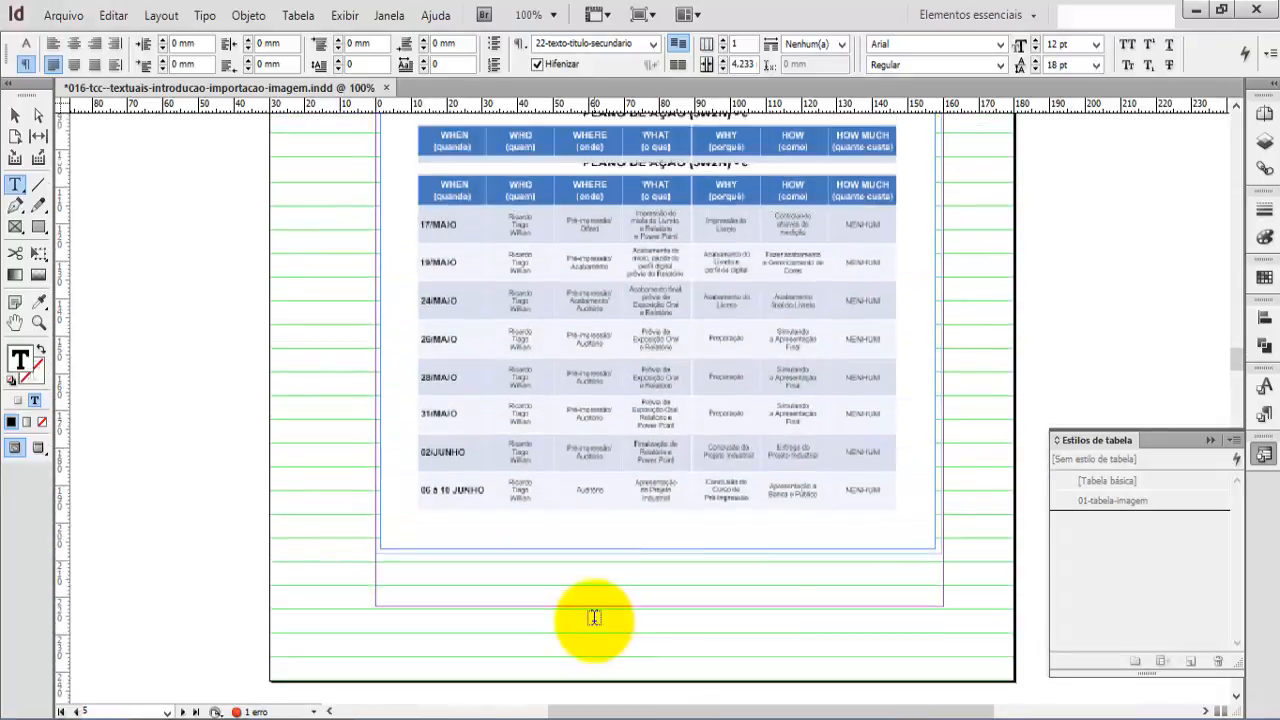
{"action": "scroll", "coordinate": [594, 617], "scroll_direction": "down", "scroll_amount": 3}
{"action": "scroll", "coordinate": [594, 612], "scroll_direction": "down", "scroll_amount": 2}
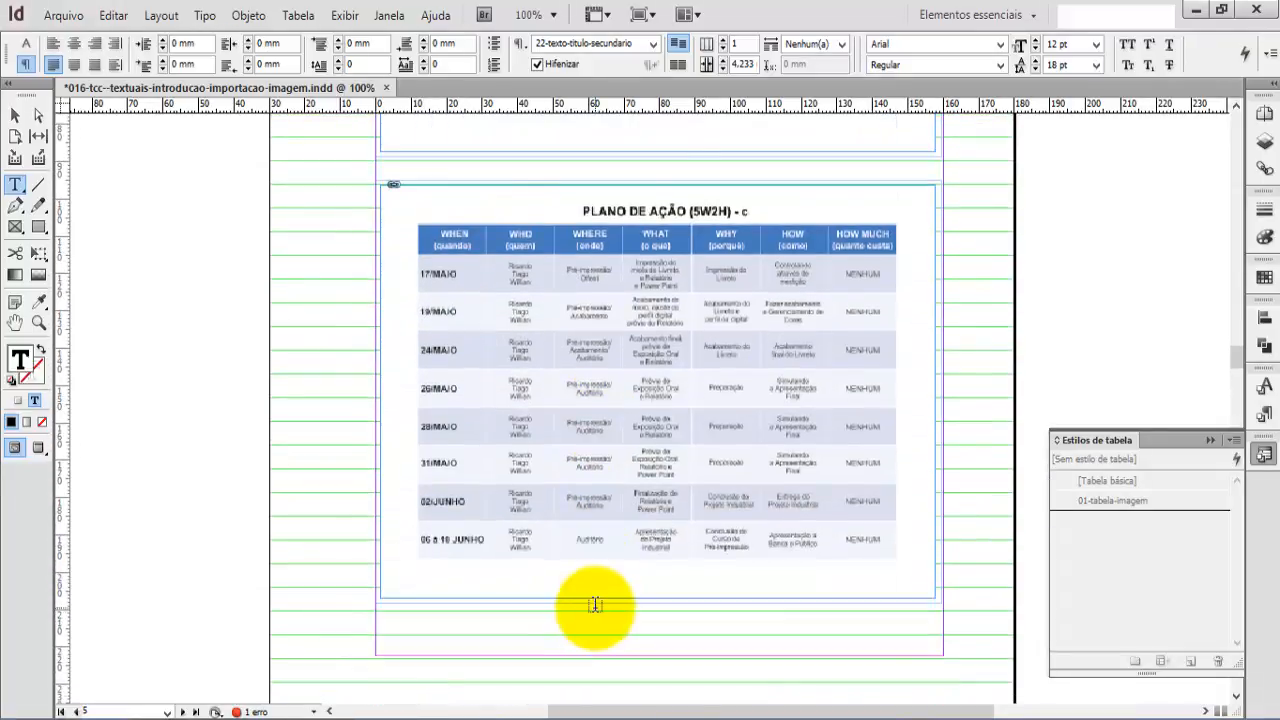
{"action": "scroll", "coordinate": [594, 605], "scroll_direction": "down", "scroll_amount": 5}
{"action": "scroll", "coordinate": [650, 420], "scroll_direction": "up", "scroll_amount": 8}
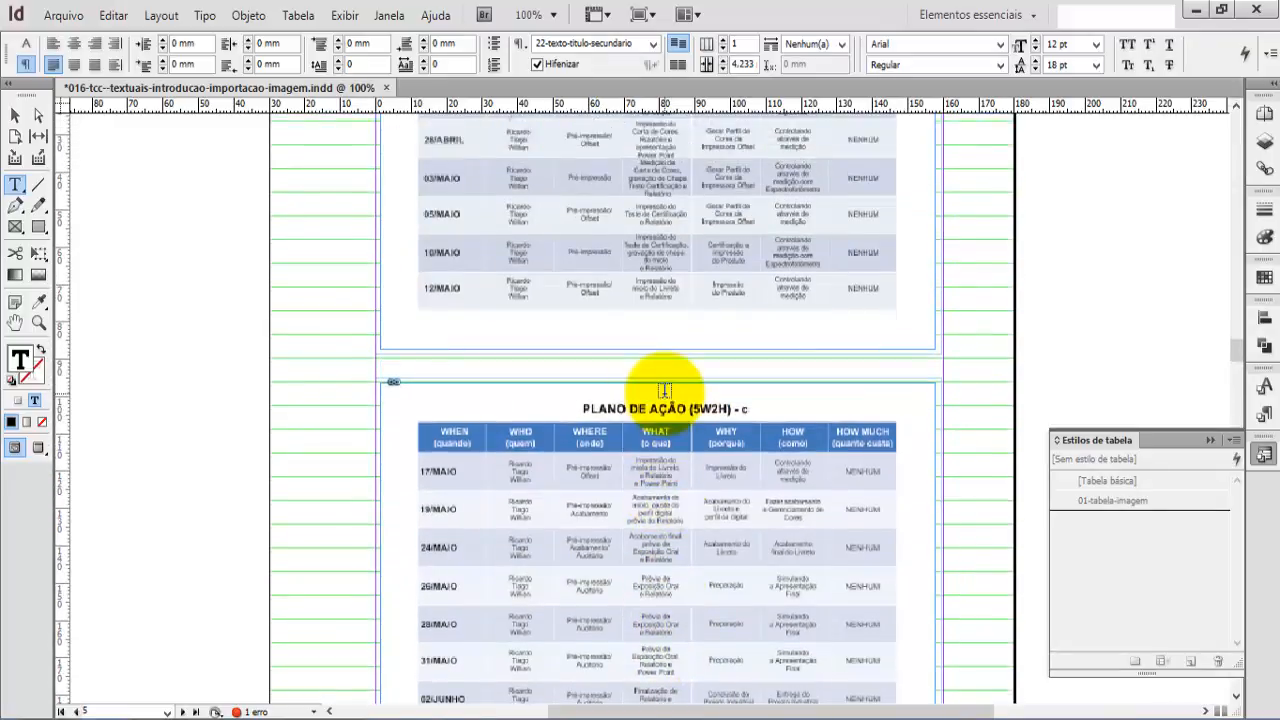
{"action": "scroll", "coordinate": [664, 390], "scroll_direction": "up", "scroll_amount": 10}
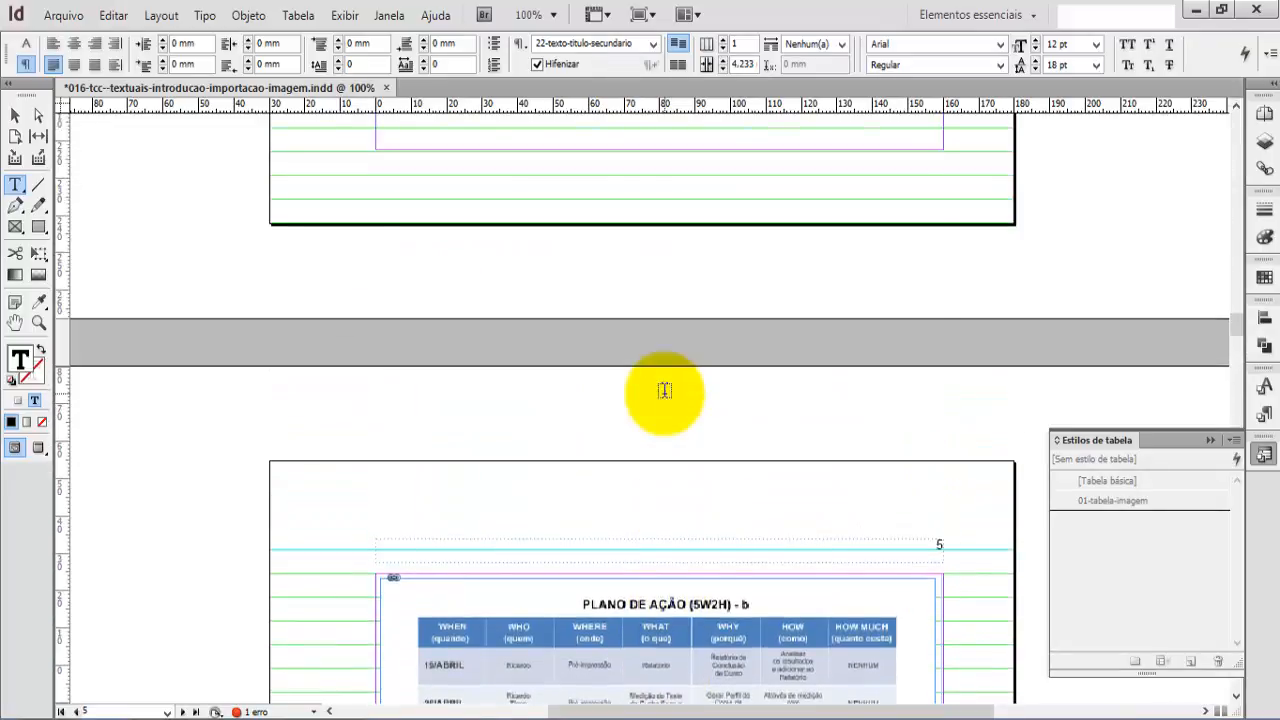
{"action": "scroll", "coordinate": [664, 390], "scroll_direction": "up", "scroll_amount": 10}
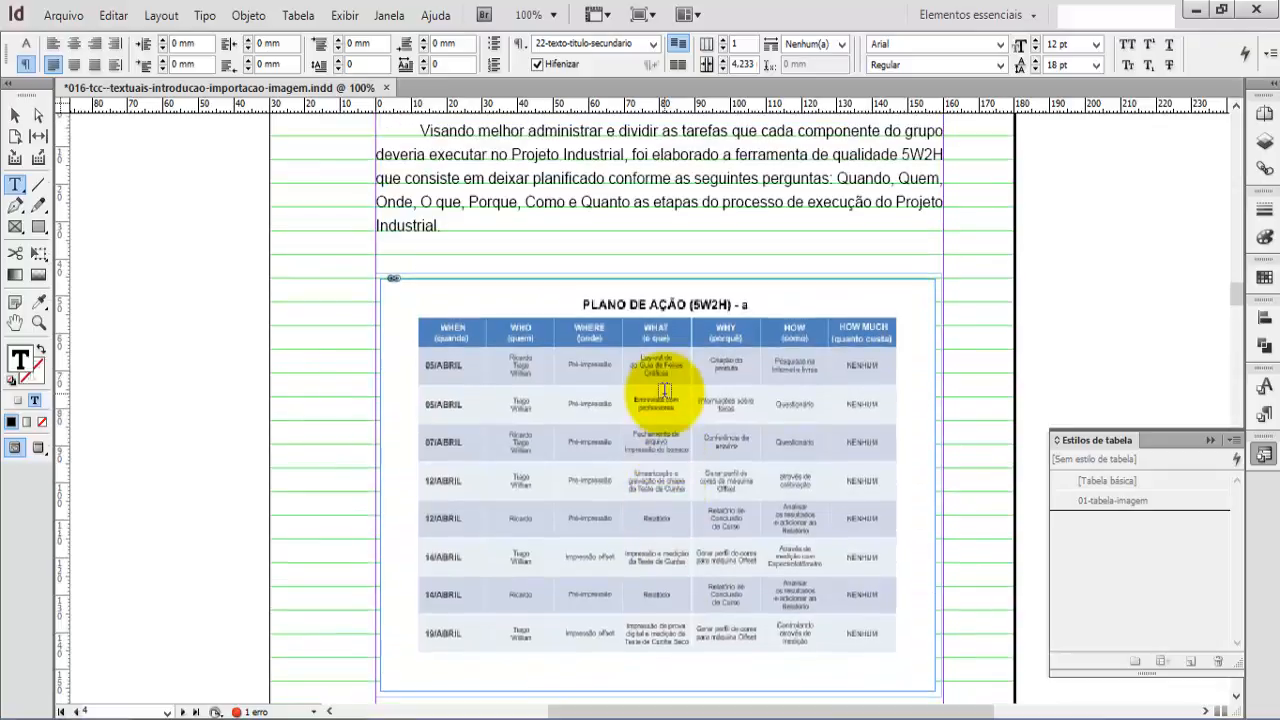
{"action": "scroll", "coordinate": [664, 390], "scroll_direction": "up", "scroll_amount": 4}
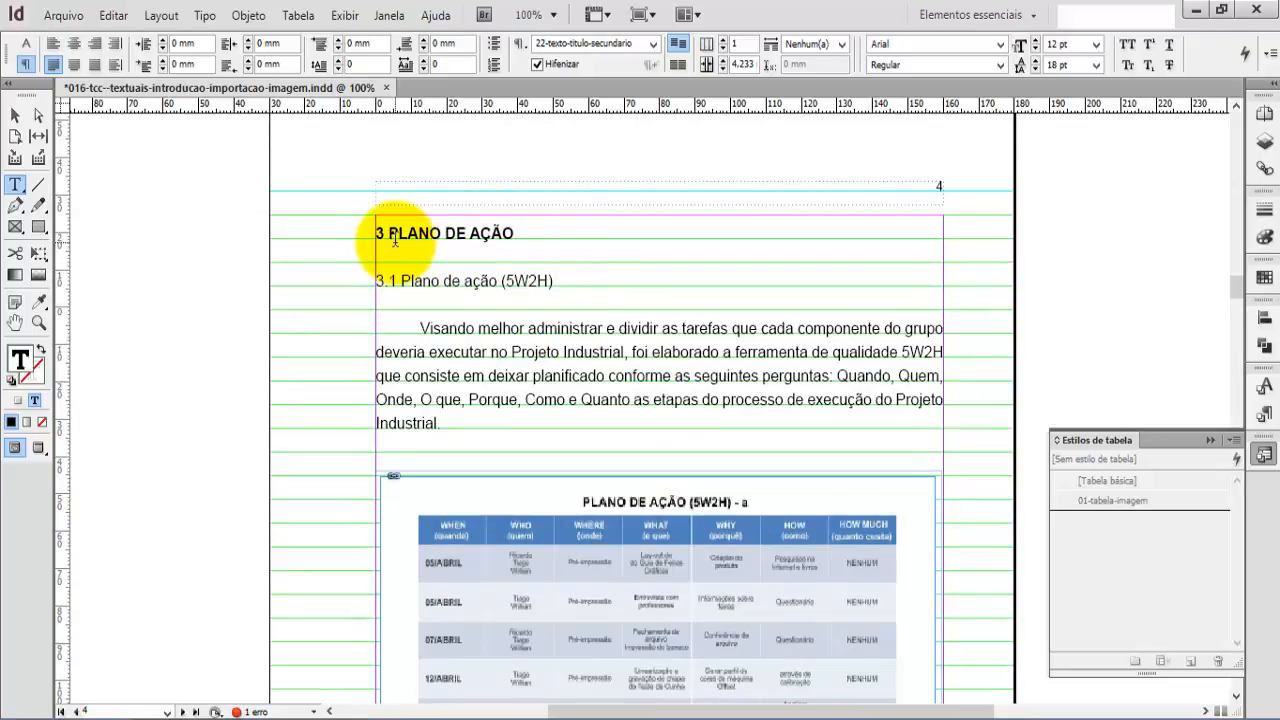
{"action": "scroll", "coordinate": [655, 368], "scroll_direction": "down", "scroll_amount": 9}
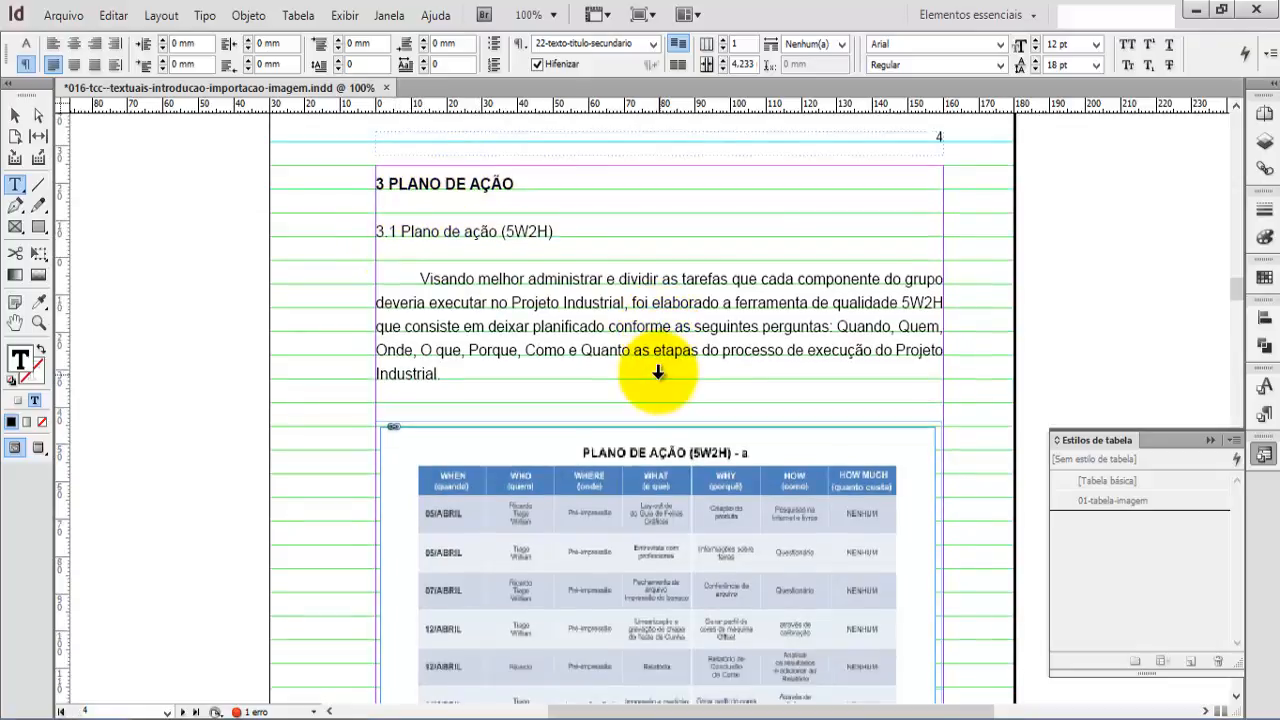
{"action": "scroll", "coordinate": [655, 367], "scroll_direction": "down", "scroll_amount": 3}
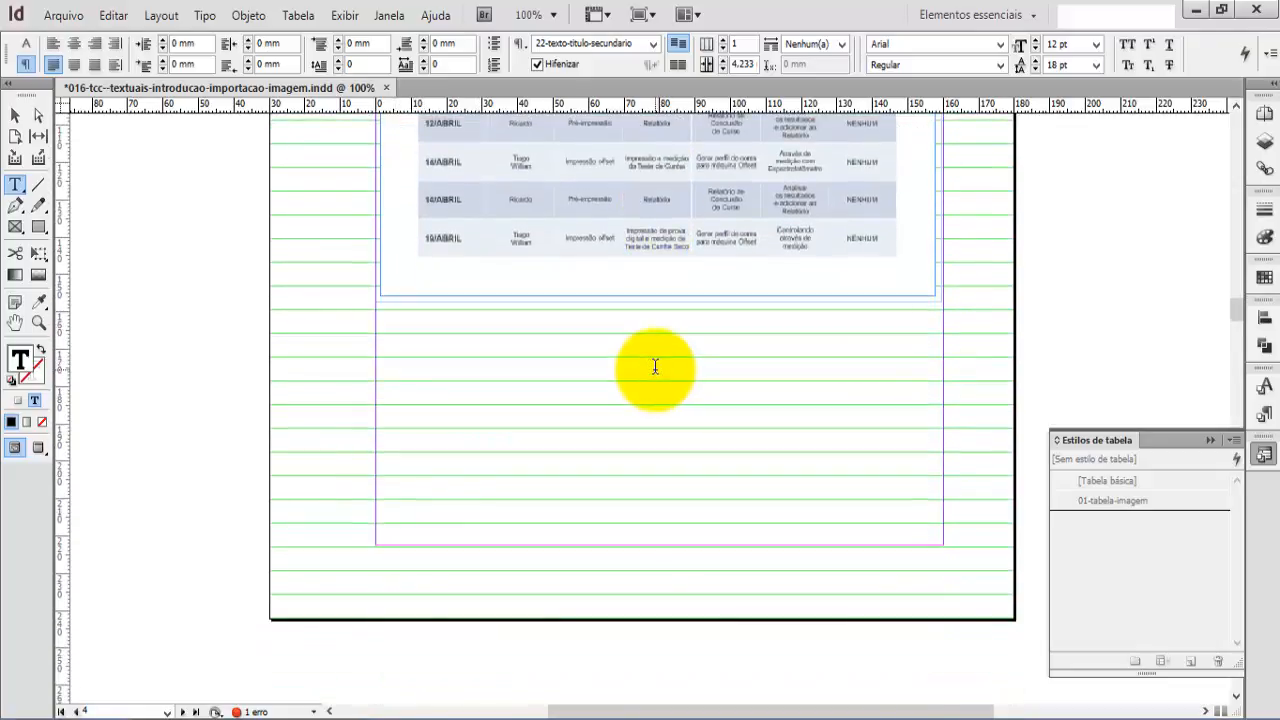
{"action": "scroll", "coordinate": [640, 366], "scroll_direction": "up", "scroll_amount": 9}
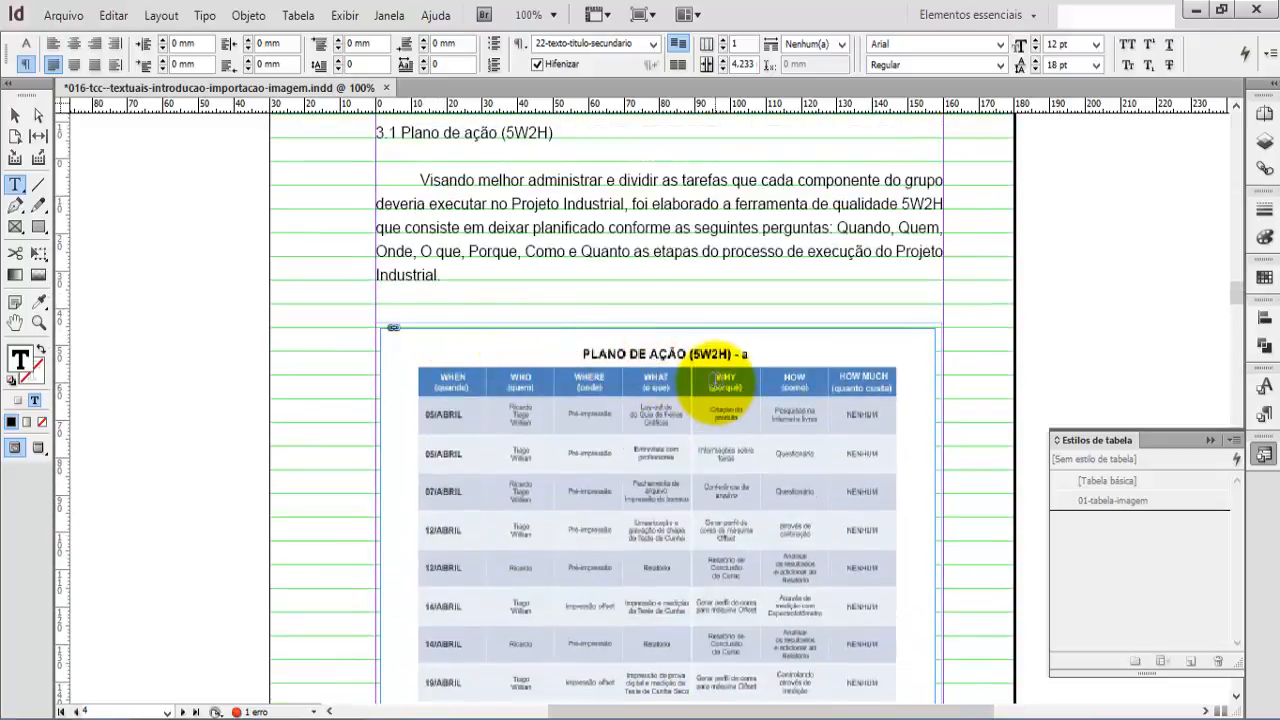
{"action": "scroll", "coordinate": [719, 381], "scroll_direction": "down", "scroll_amount": 14}
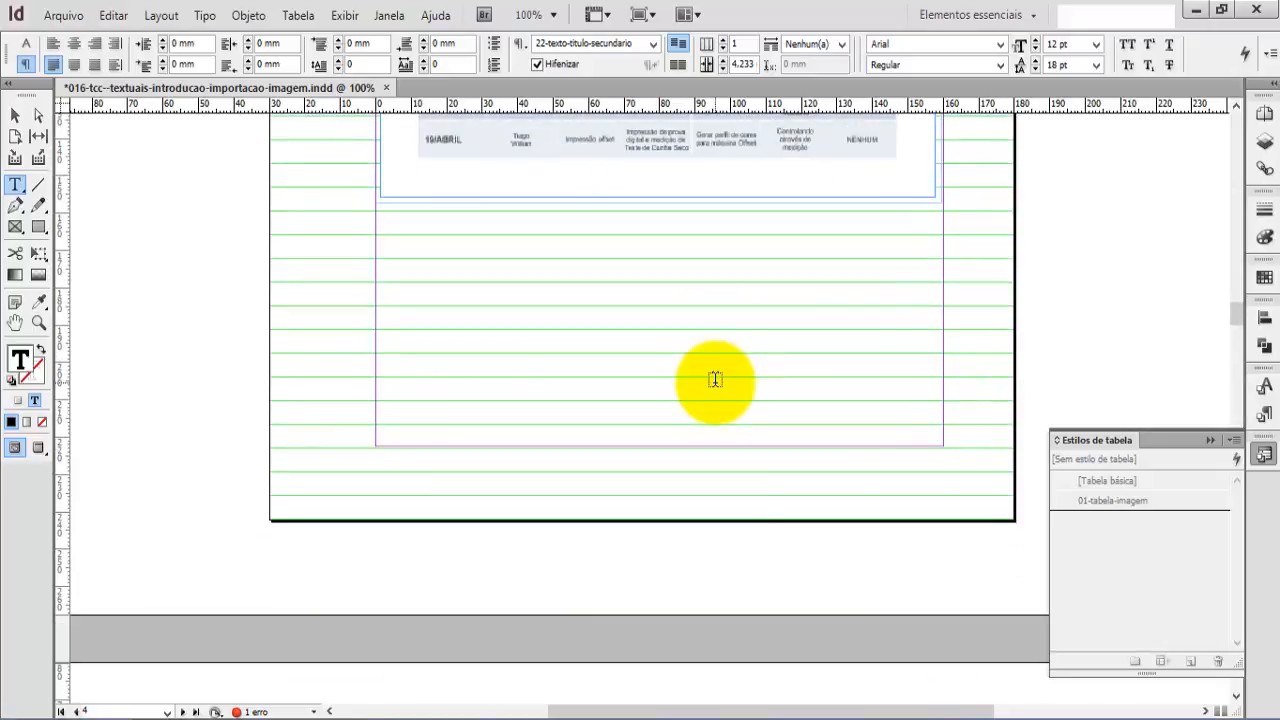
{"action": "scroll", "coordinate": [715, 380], "scroll_direction": "down", "scroll_amount": 10}
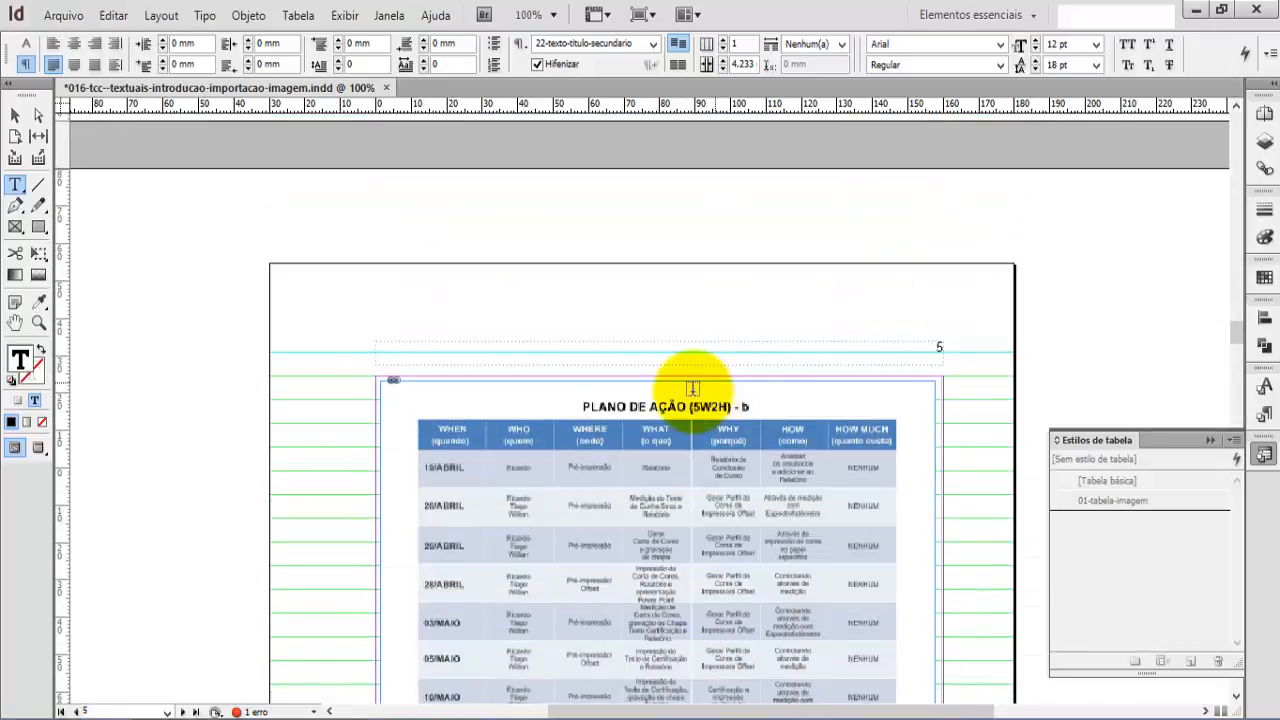
{"action": "scroll", "coordinate": [682, 380], "scroll_direction": "down", "scroll_amount": 9}
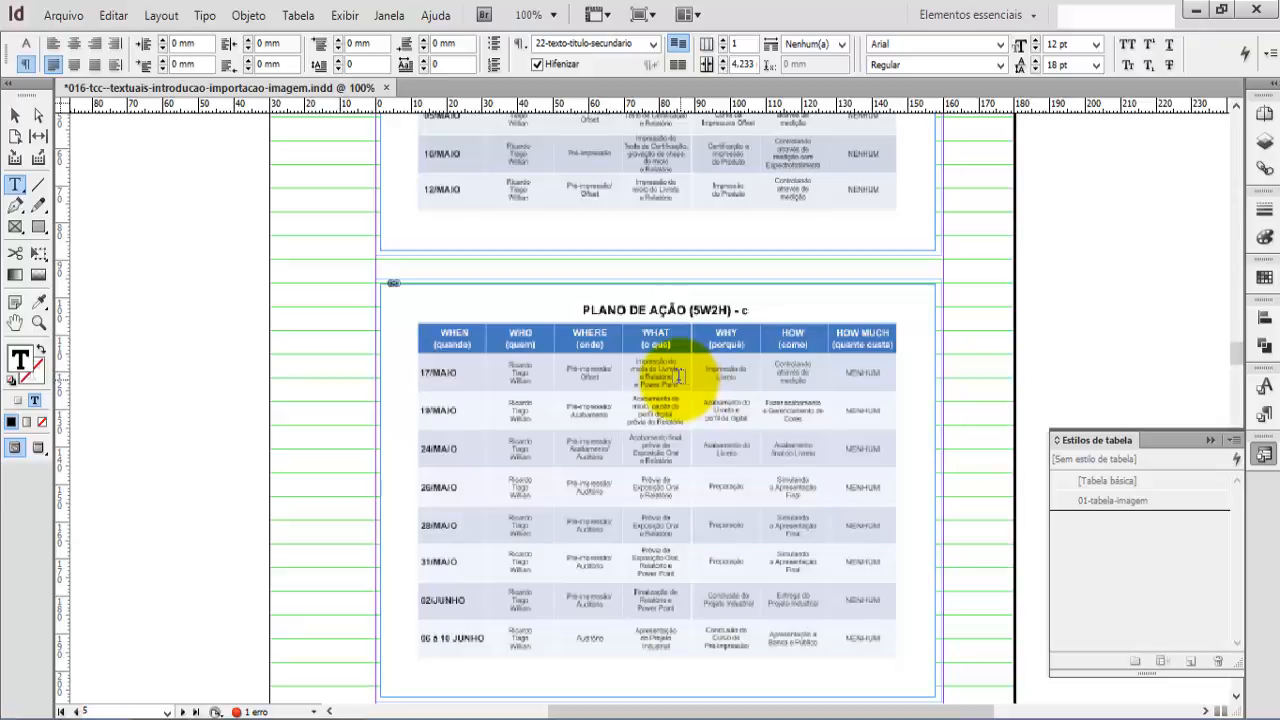
{"action": "scroll", "coordinate": [679, 375], "scroll_direction": "up", "scroll_amount": 9}
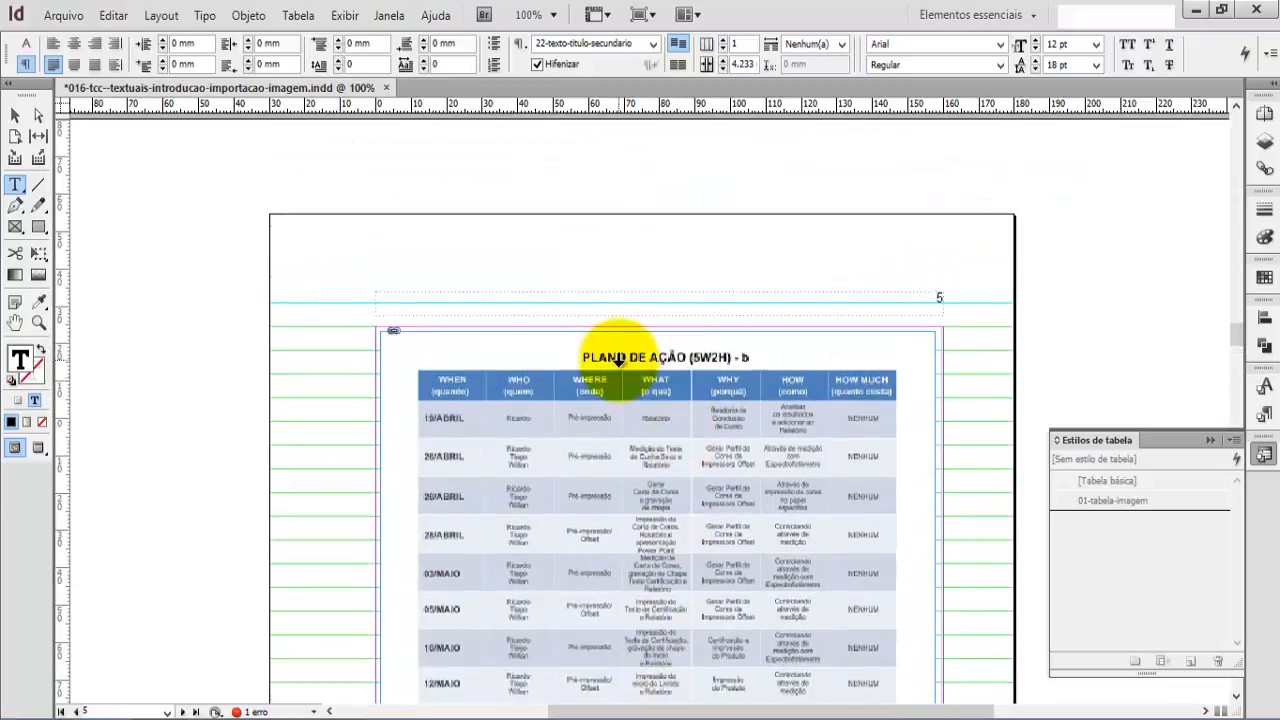
{"action": "scroll", "coordinate": [551, 329], "scroll_direction": "up", "scroll_amount": 8}
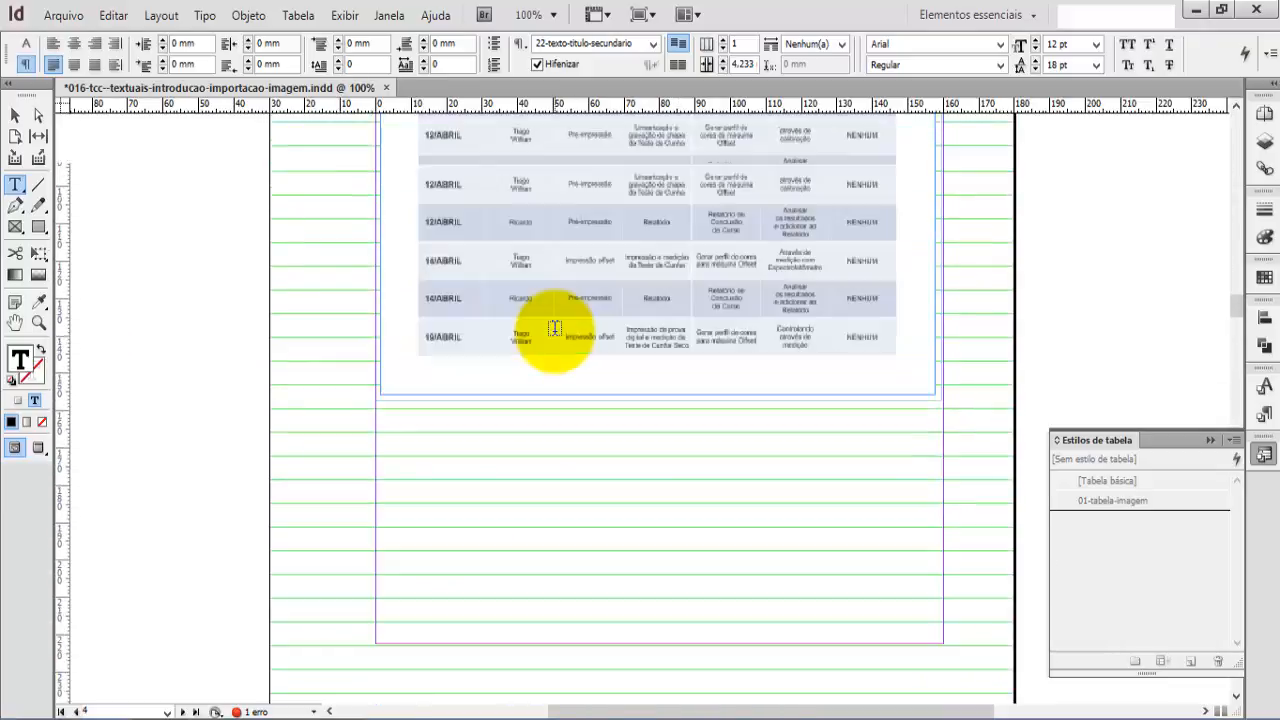
{"action": "scroll", "coordinate": [554, 329], "scroll_direction": "up", "scroll_amount": 3}
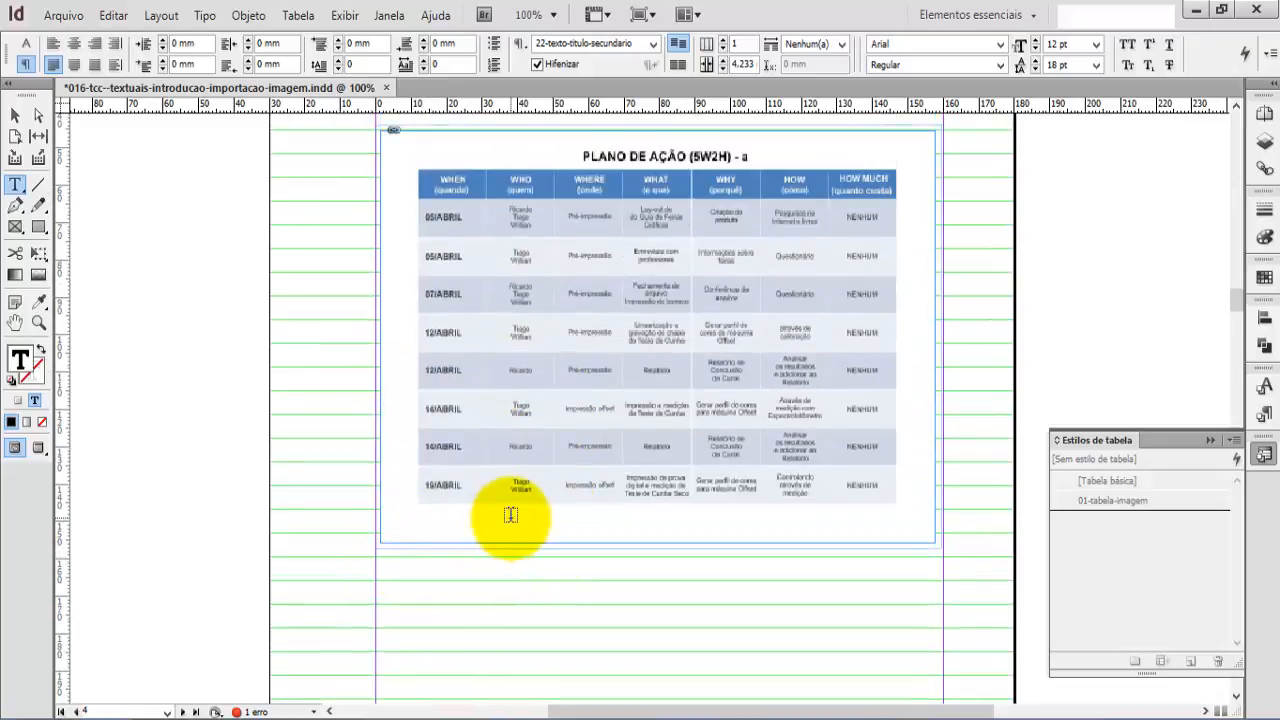
{"action": "scroll", "coordinate": [510, 515], "scroll_direction": "up", "scroll_amount": 3}
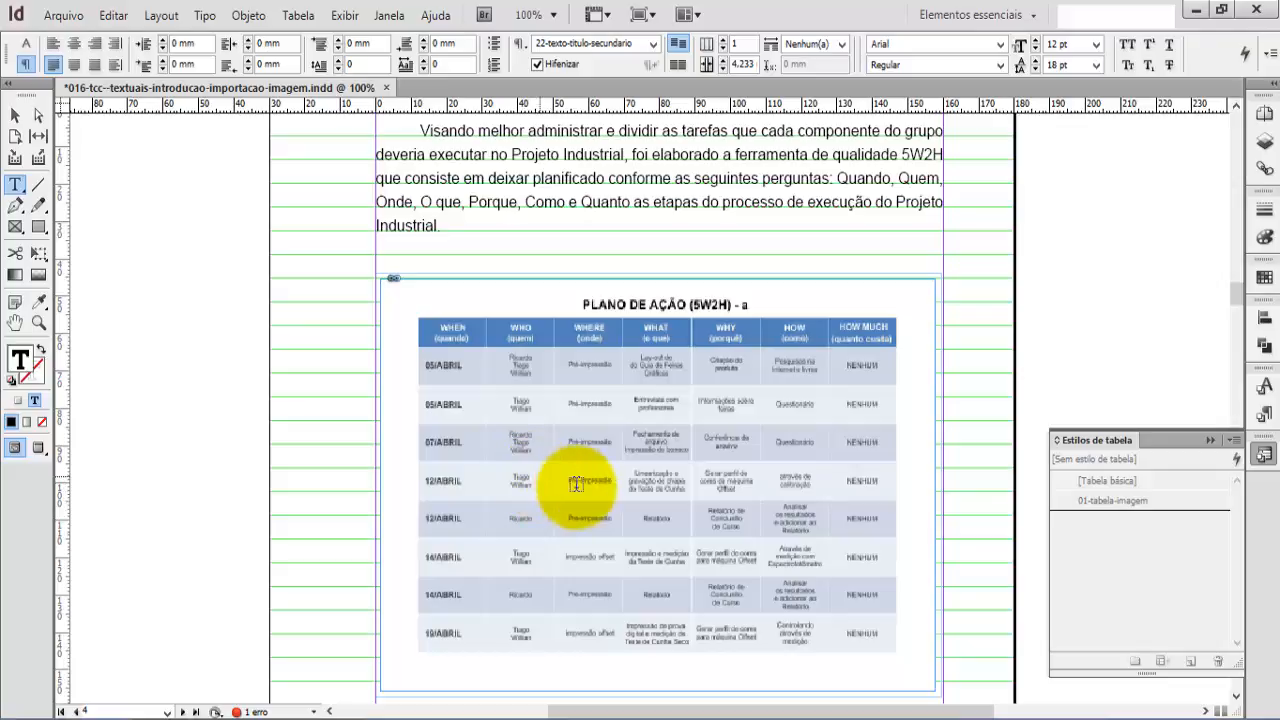